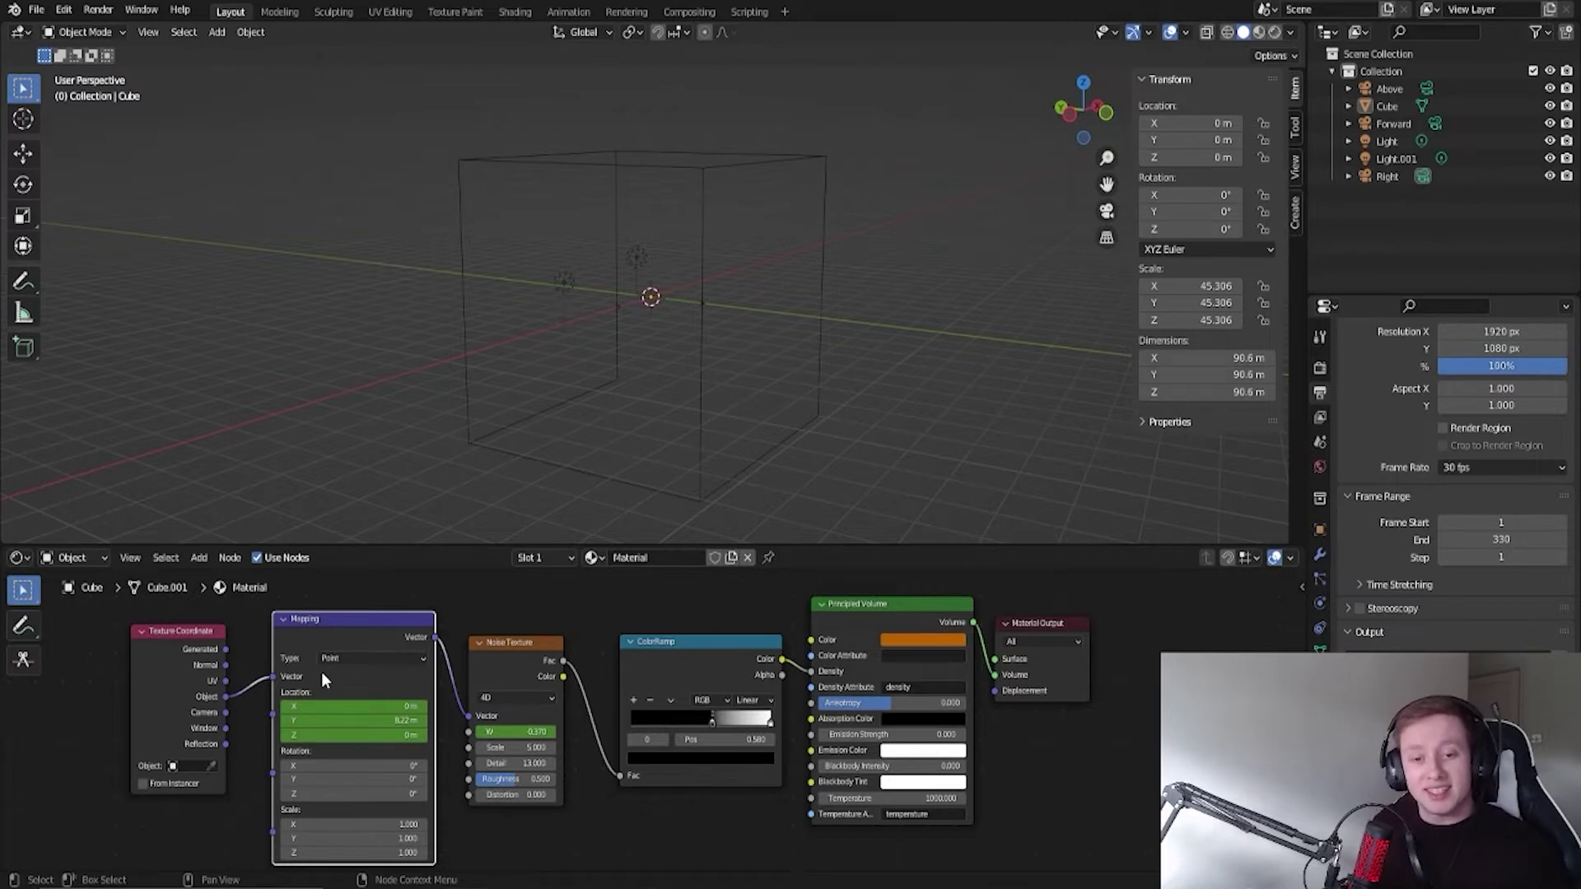
scroll(617, 280, "up", 5)
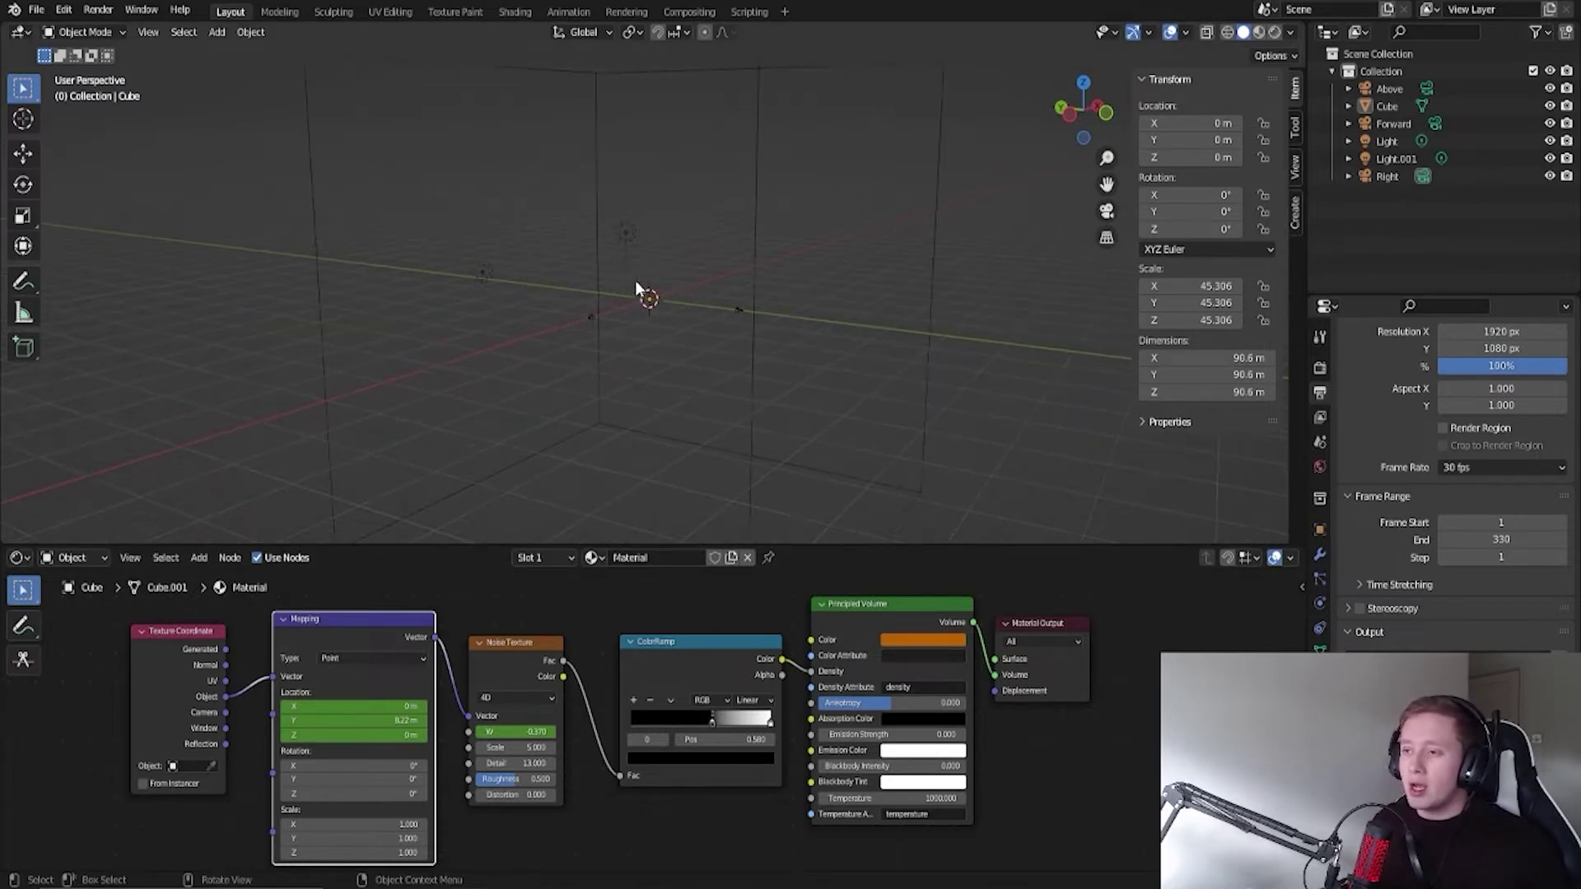
scroll(589, 249, "down", 4)
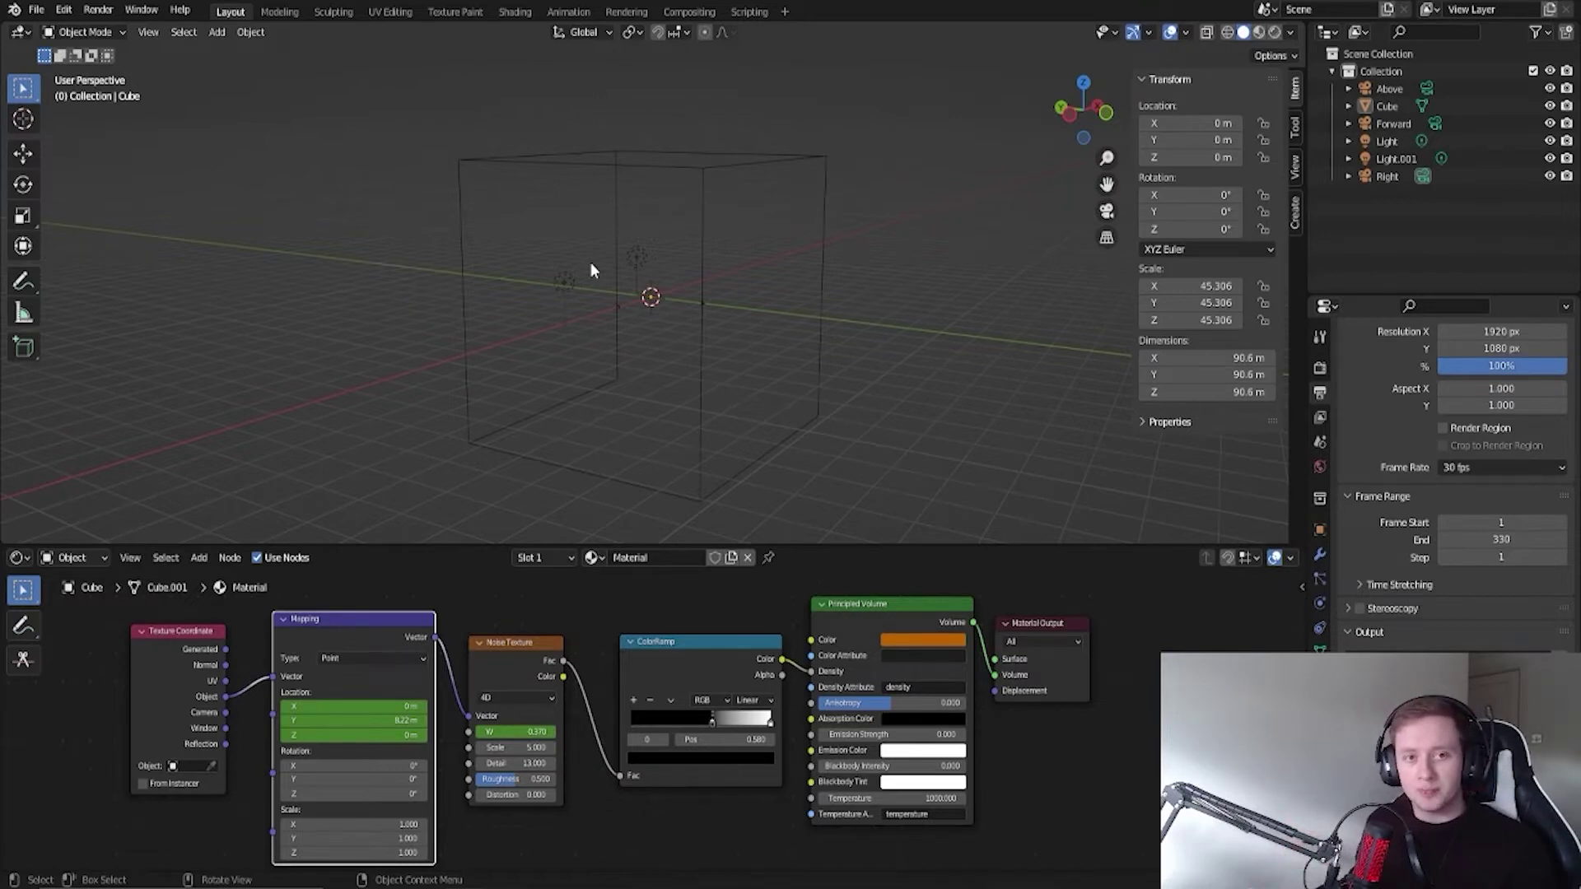
scroll(673, 276, "up", 3)
scroll(833, 318, "down", 1)
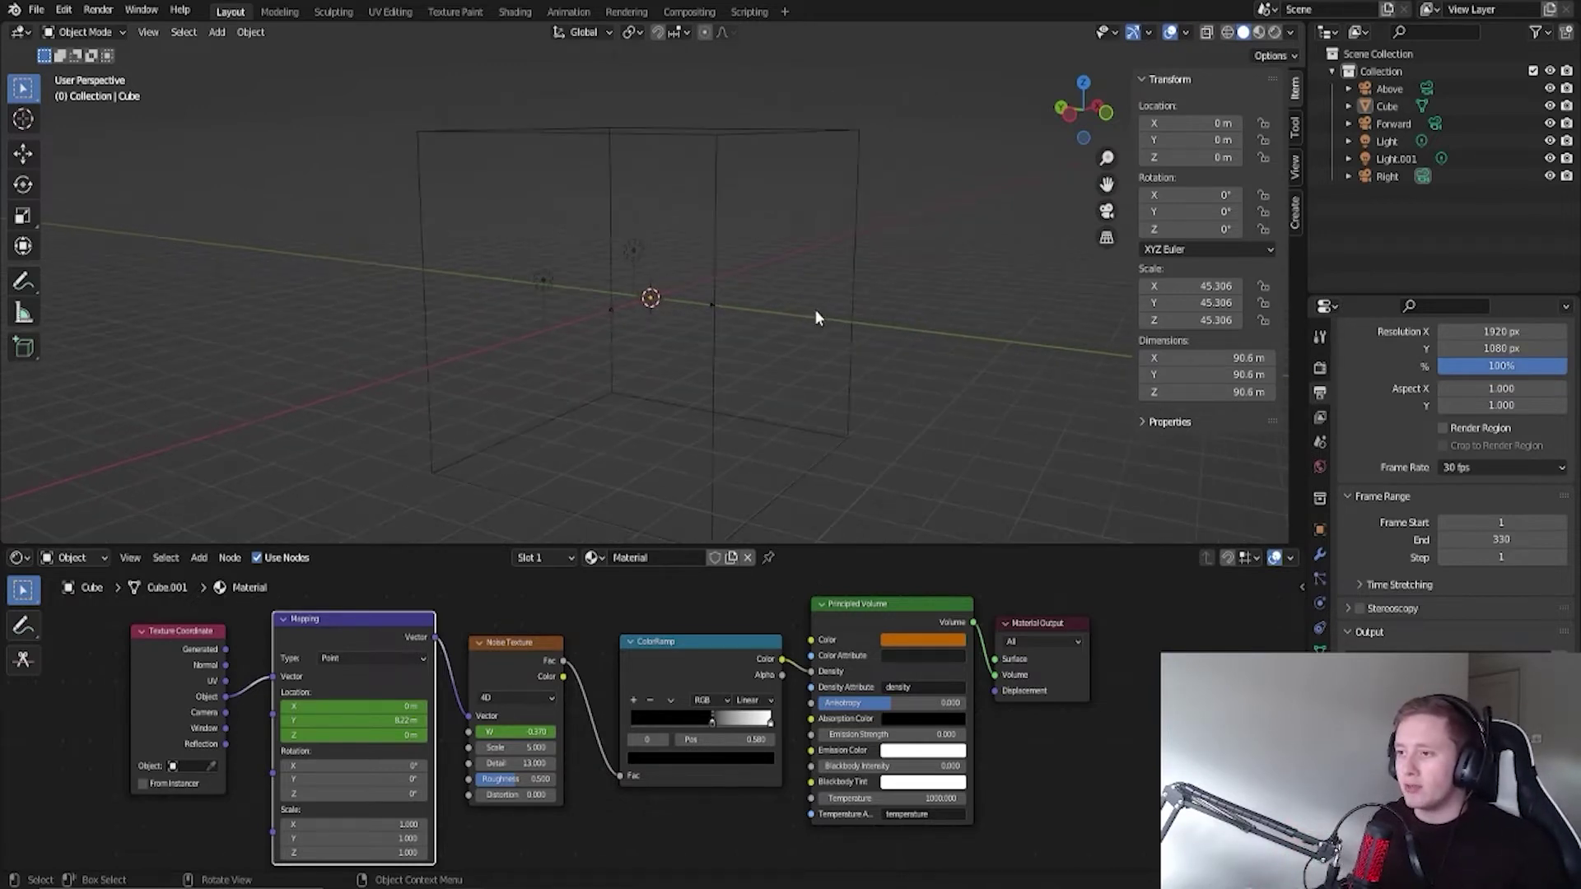
Step: Switch the viewport to Rendered shading to view the cube volume from outside
middle_click_drag(851, 286, 1070, 362)
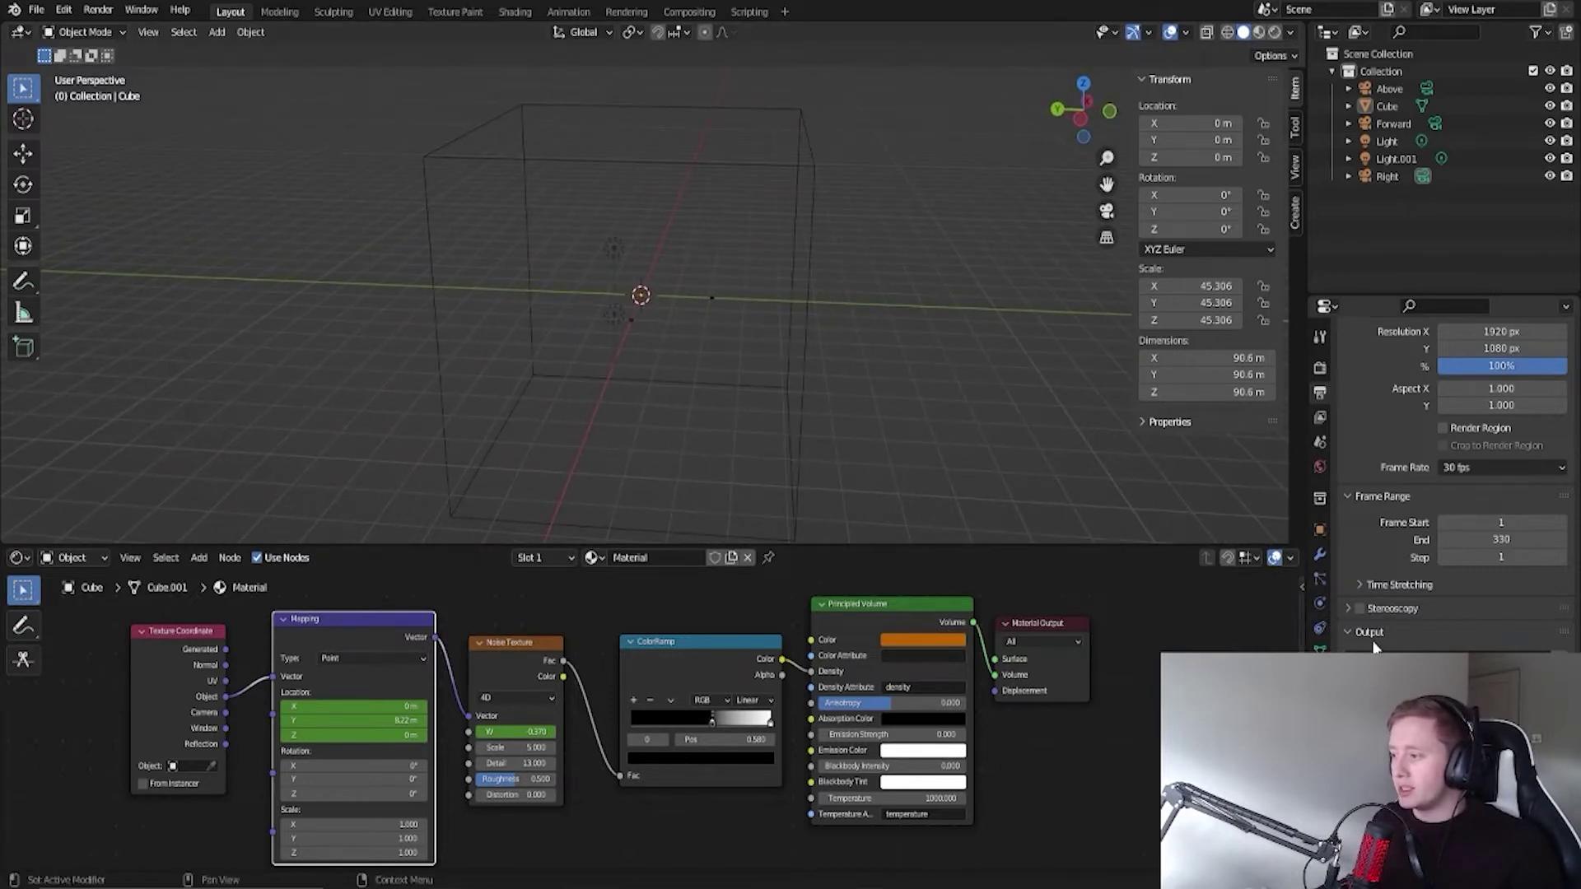
key("z")
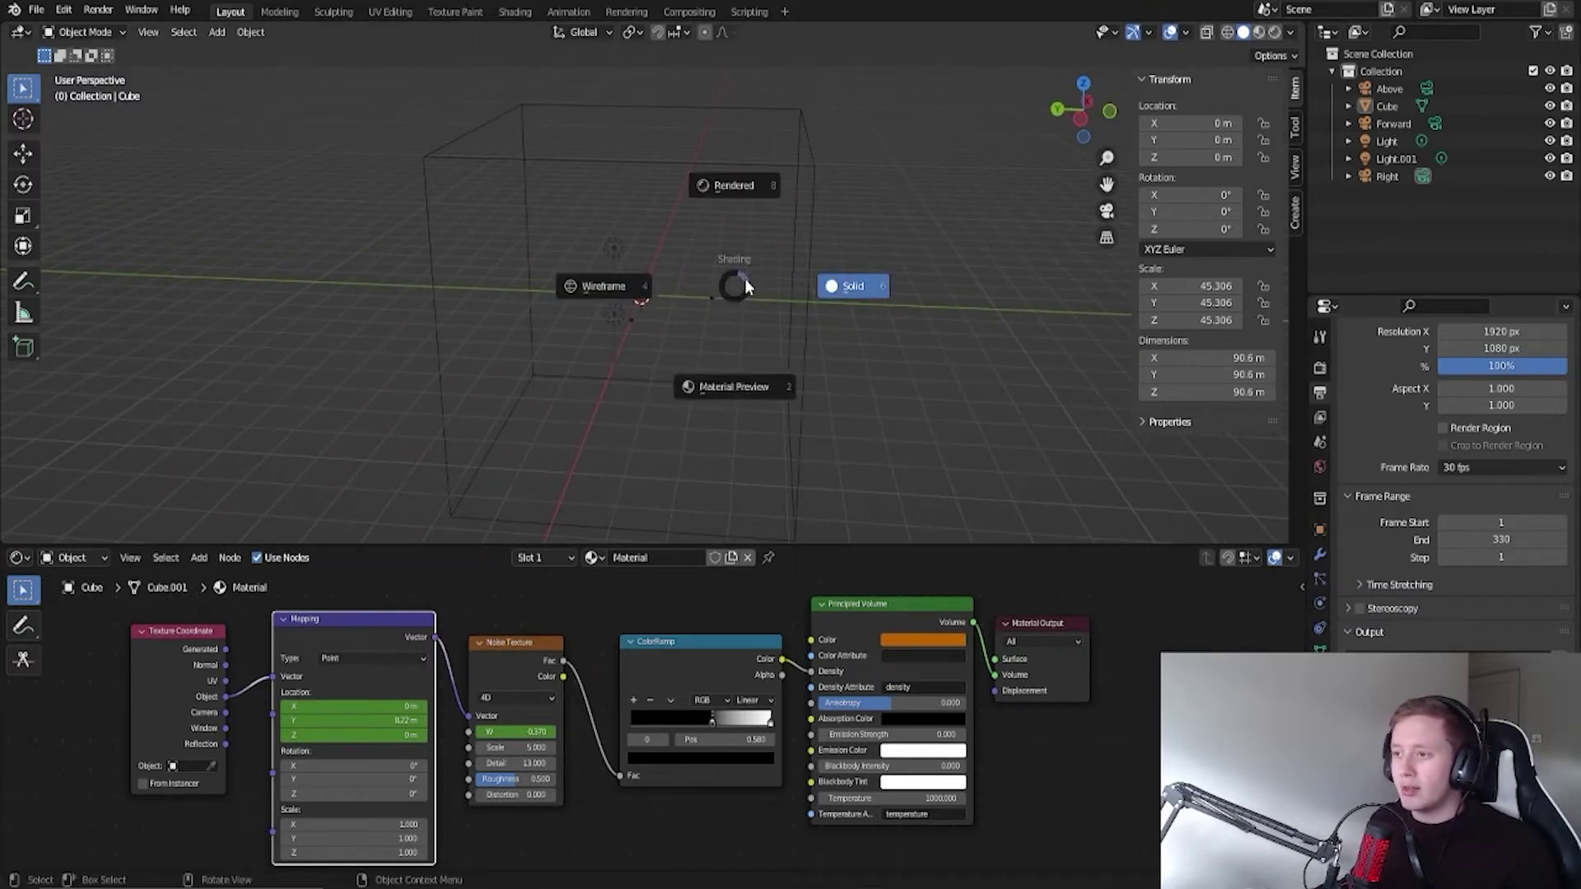
left_click(710, 169)
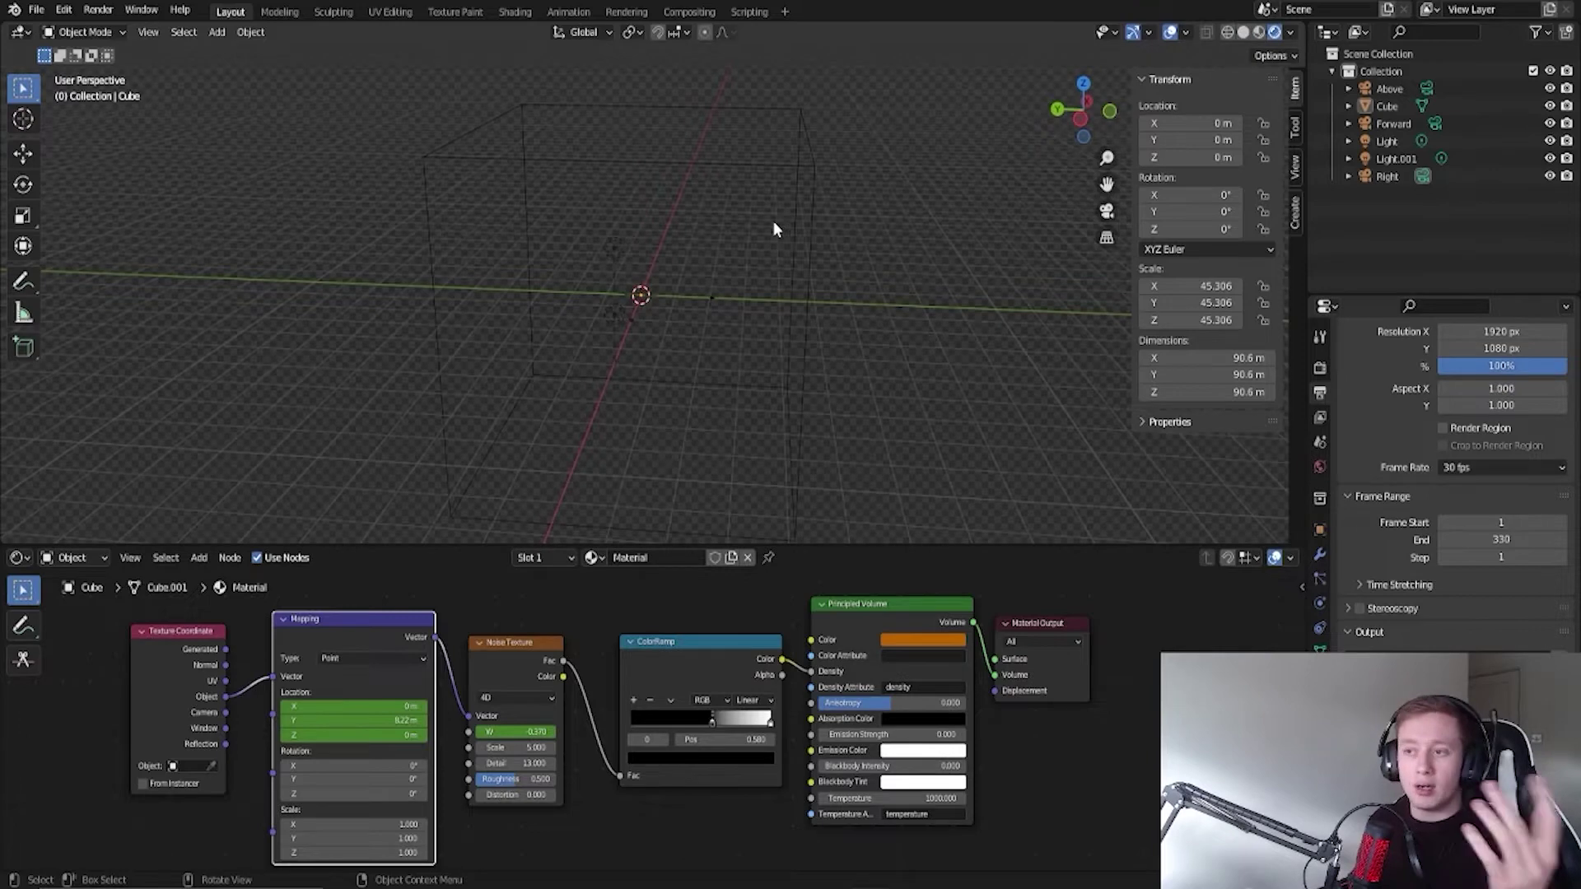
middle_click_drag(824, 259, 768, 221)
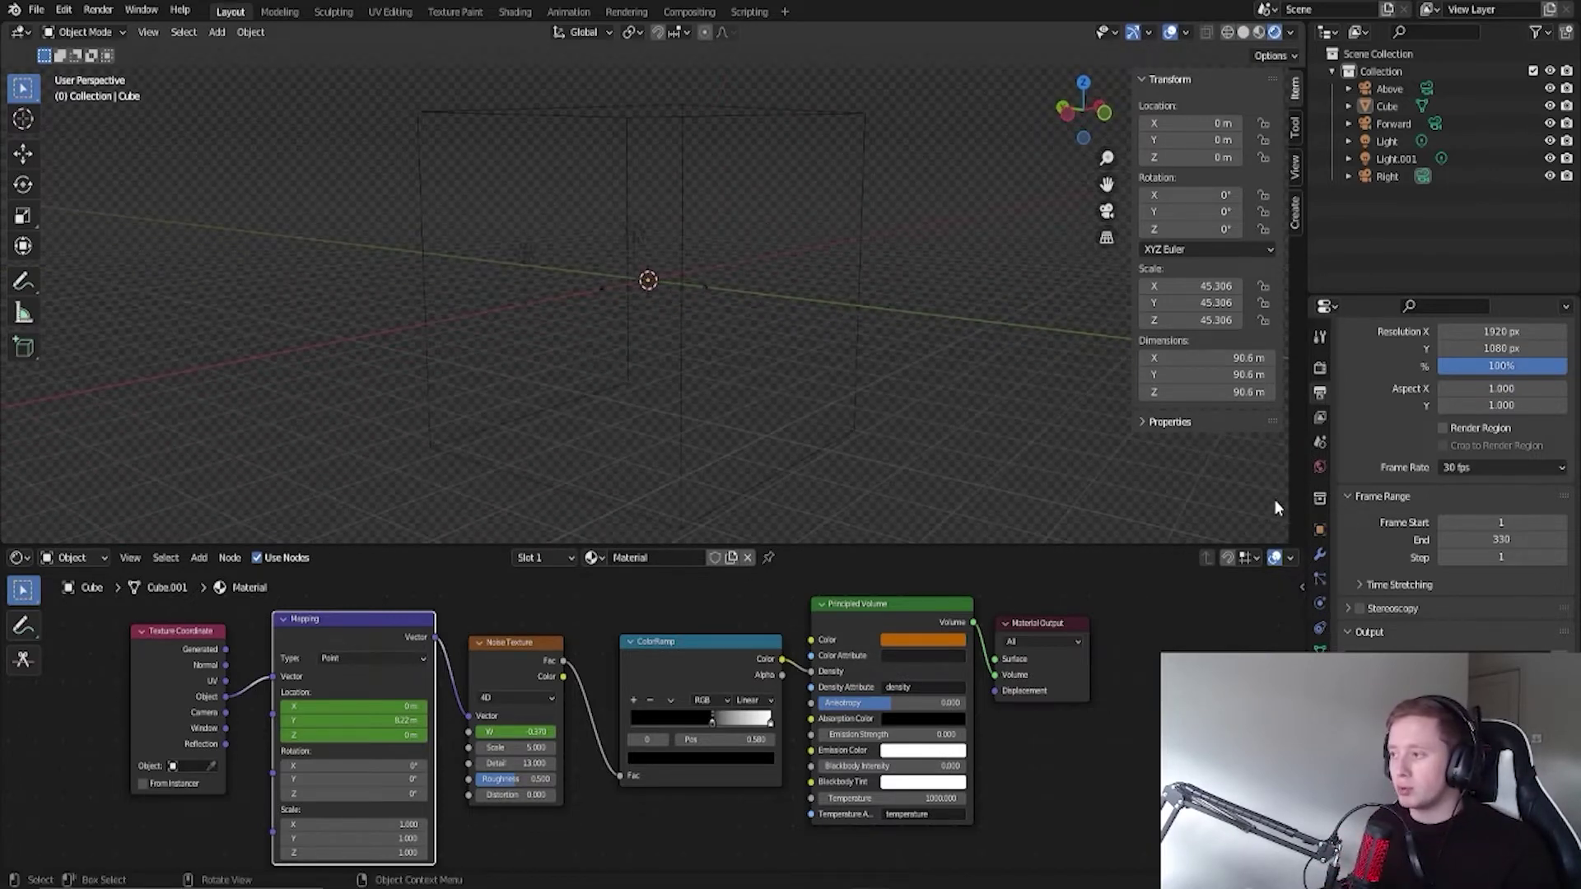
Step: Check the Transparent option under Film in the render settings, leaving it enabled
left_click(1319, 370)
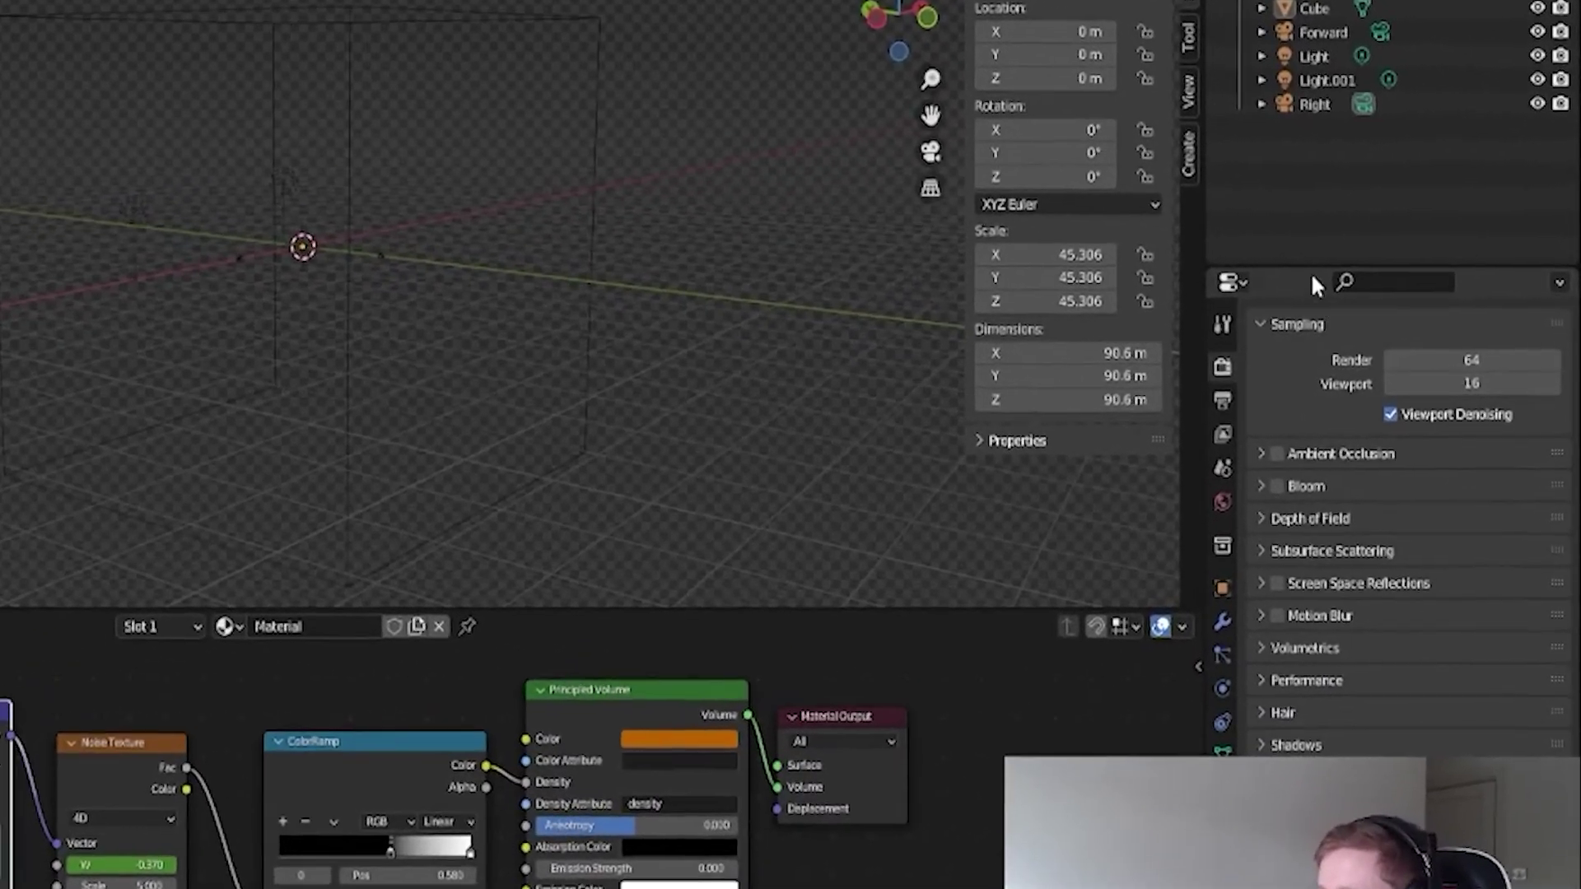
scroll(1317, 329, "up", 2)
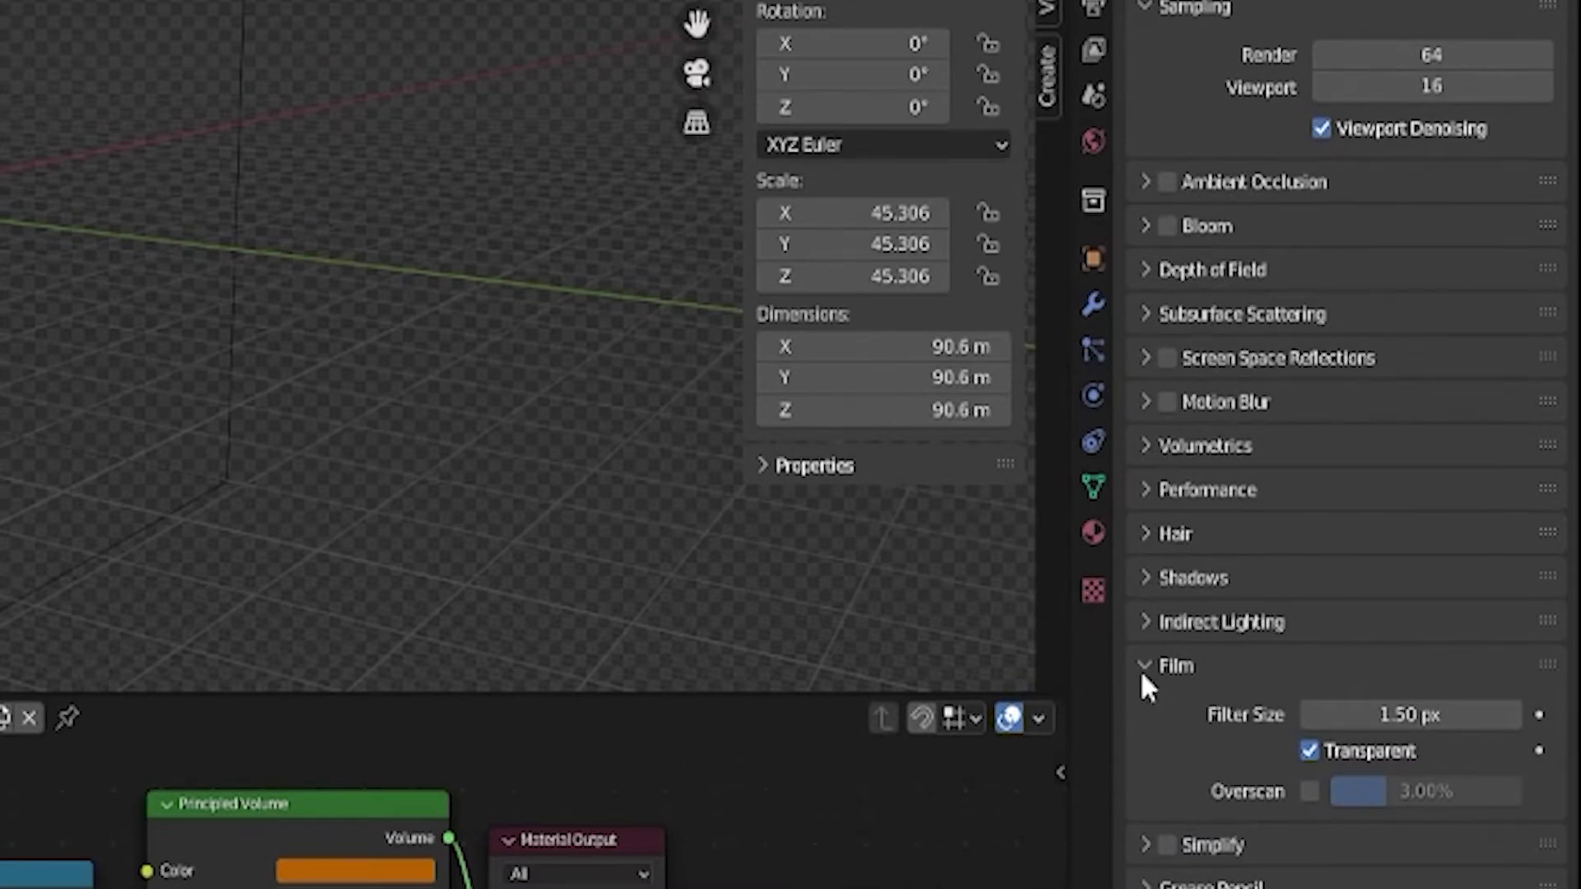
left_click(1305, 755)
left_click(1304, 752)
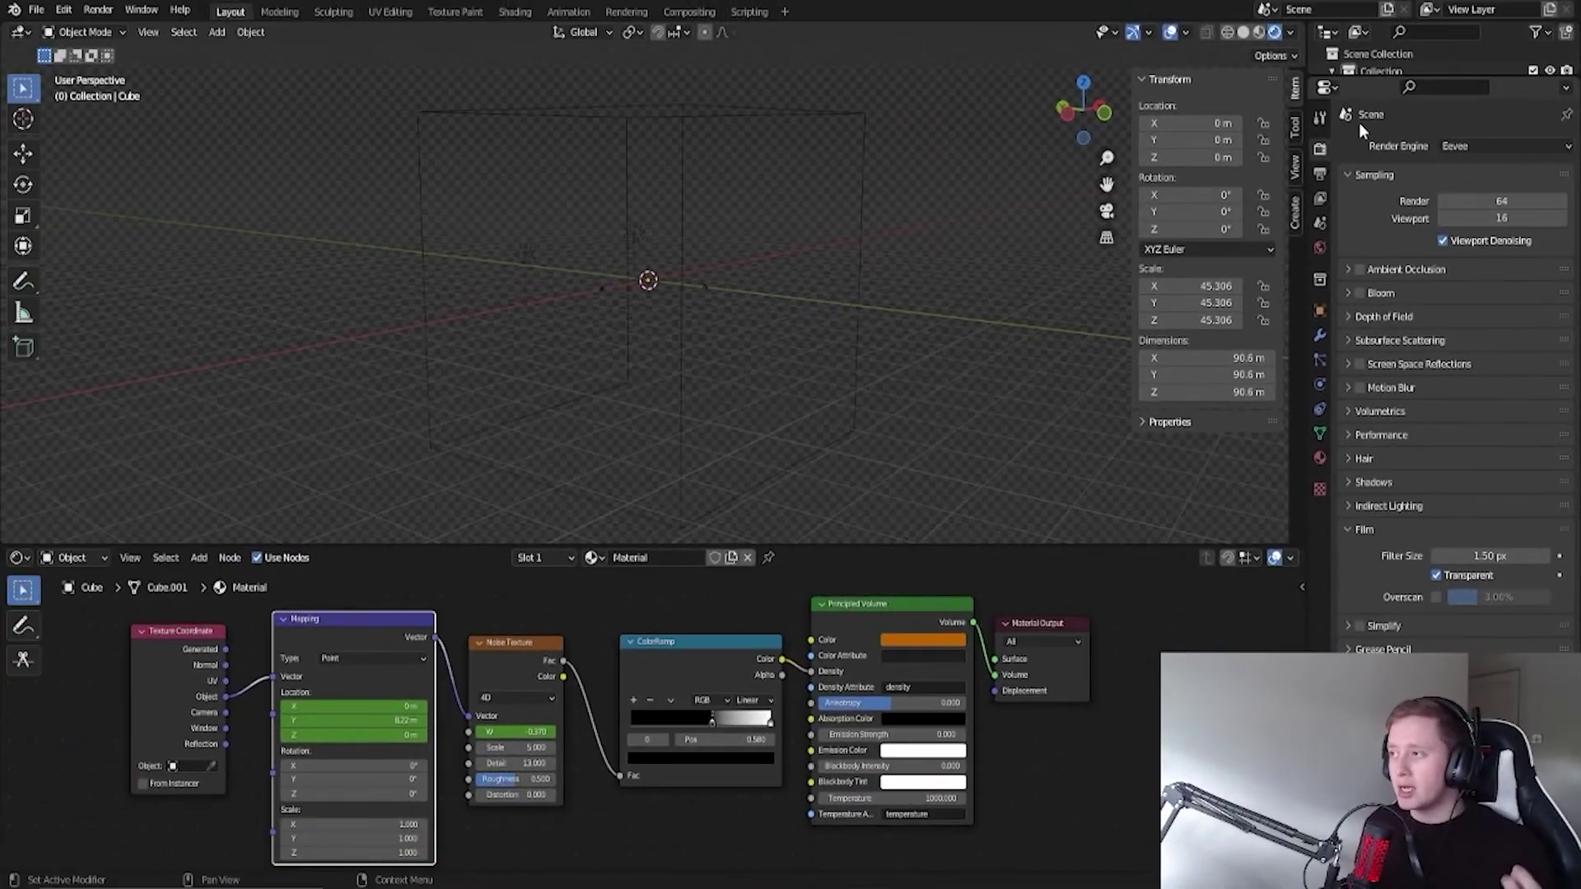
left_click_drag(1354, 78, 1357, 237)
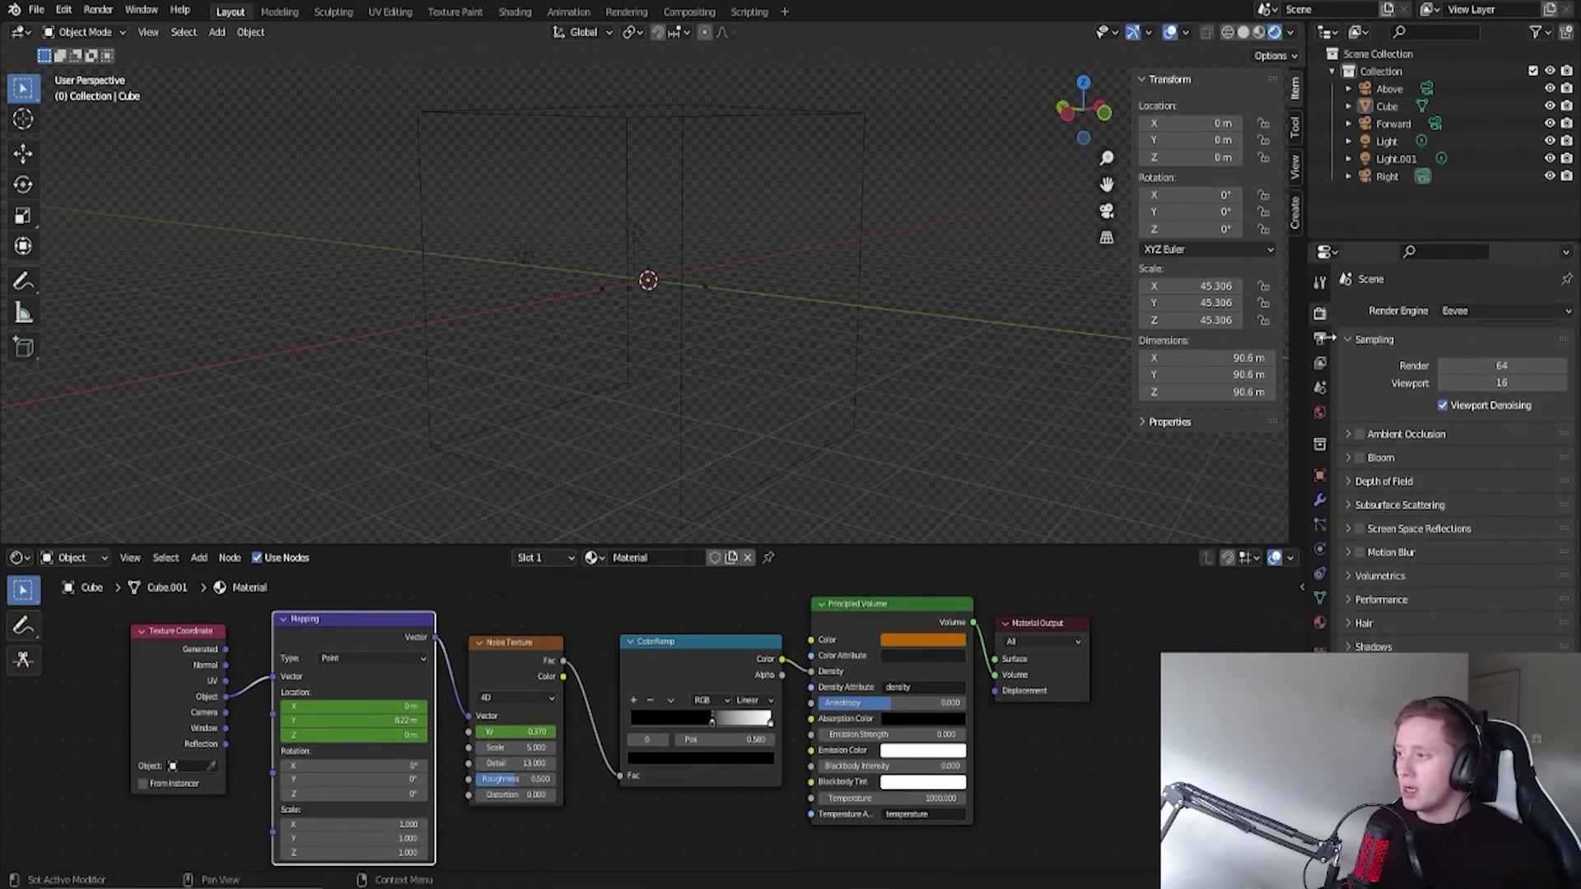
Step: Review the output settings, including the resolution, frame range, file format choices and colour mode
left_click(1320, 341)
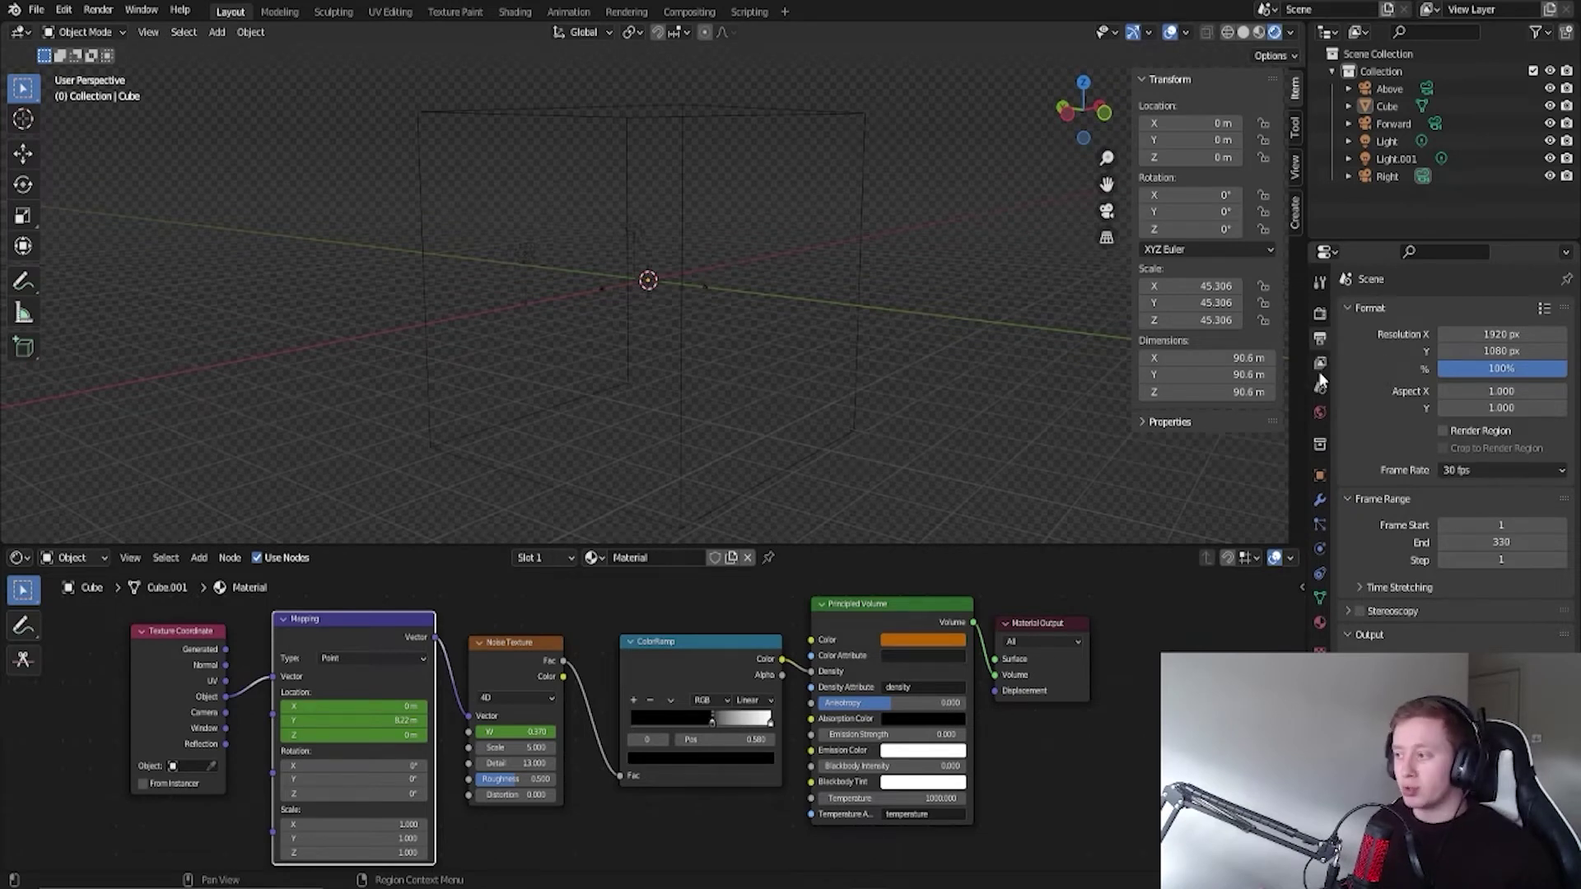
scroll(1413, 621, "down", 1)
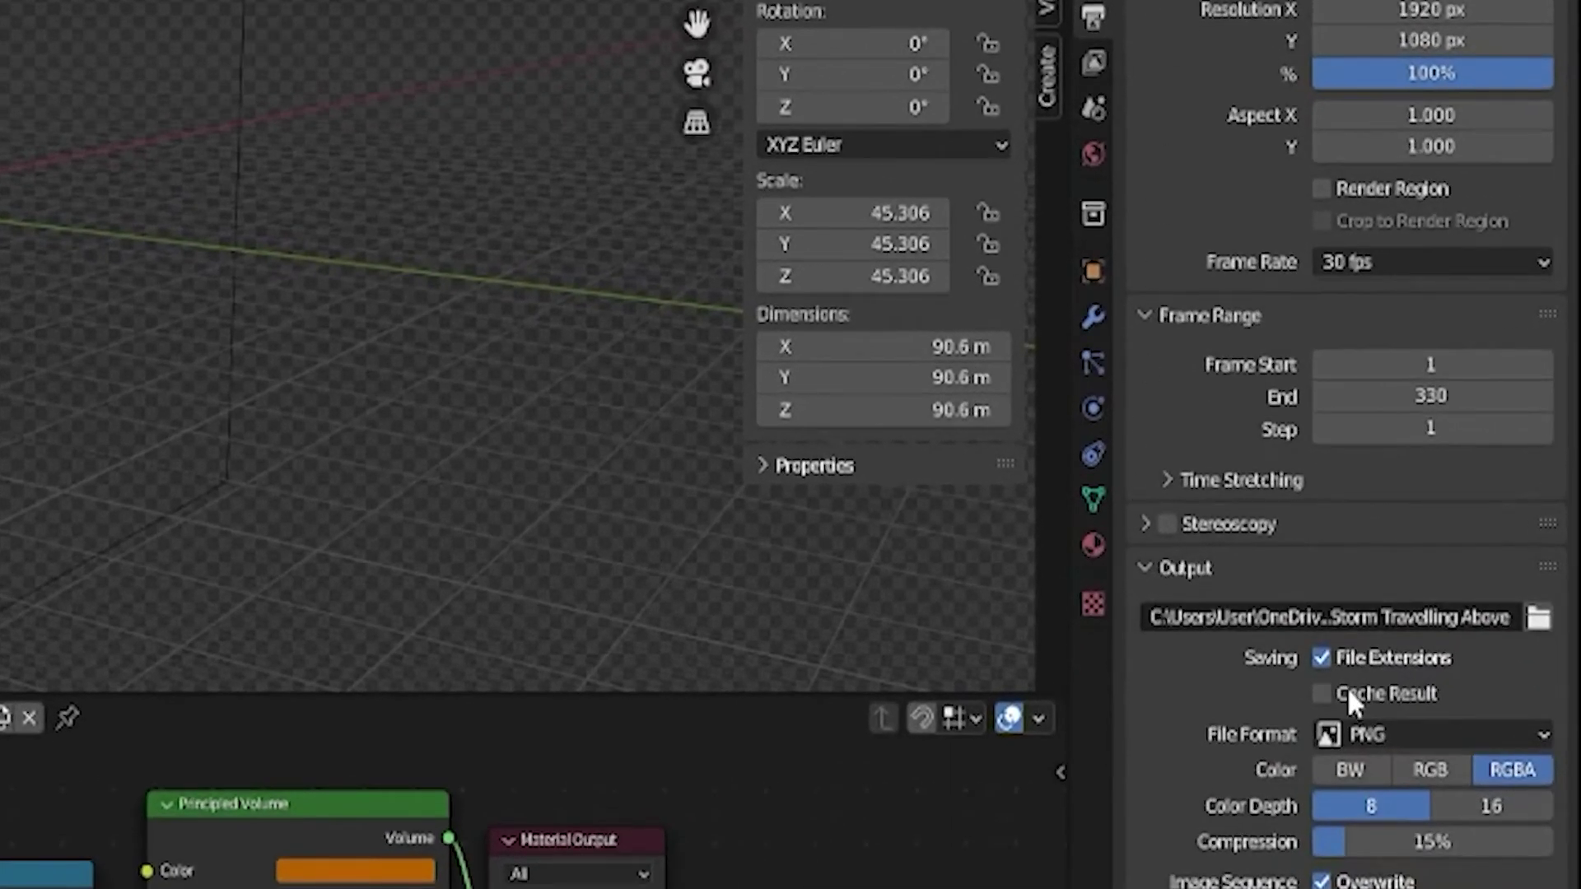
left_click(1395, 731)
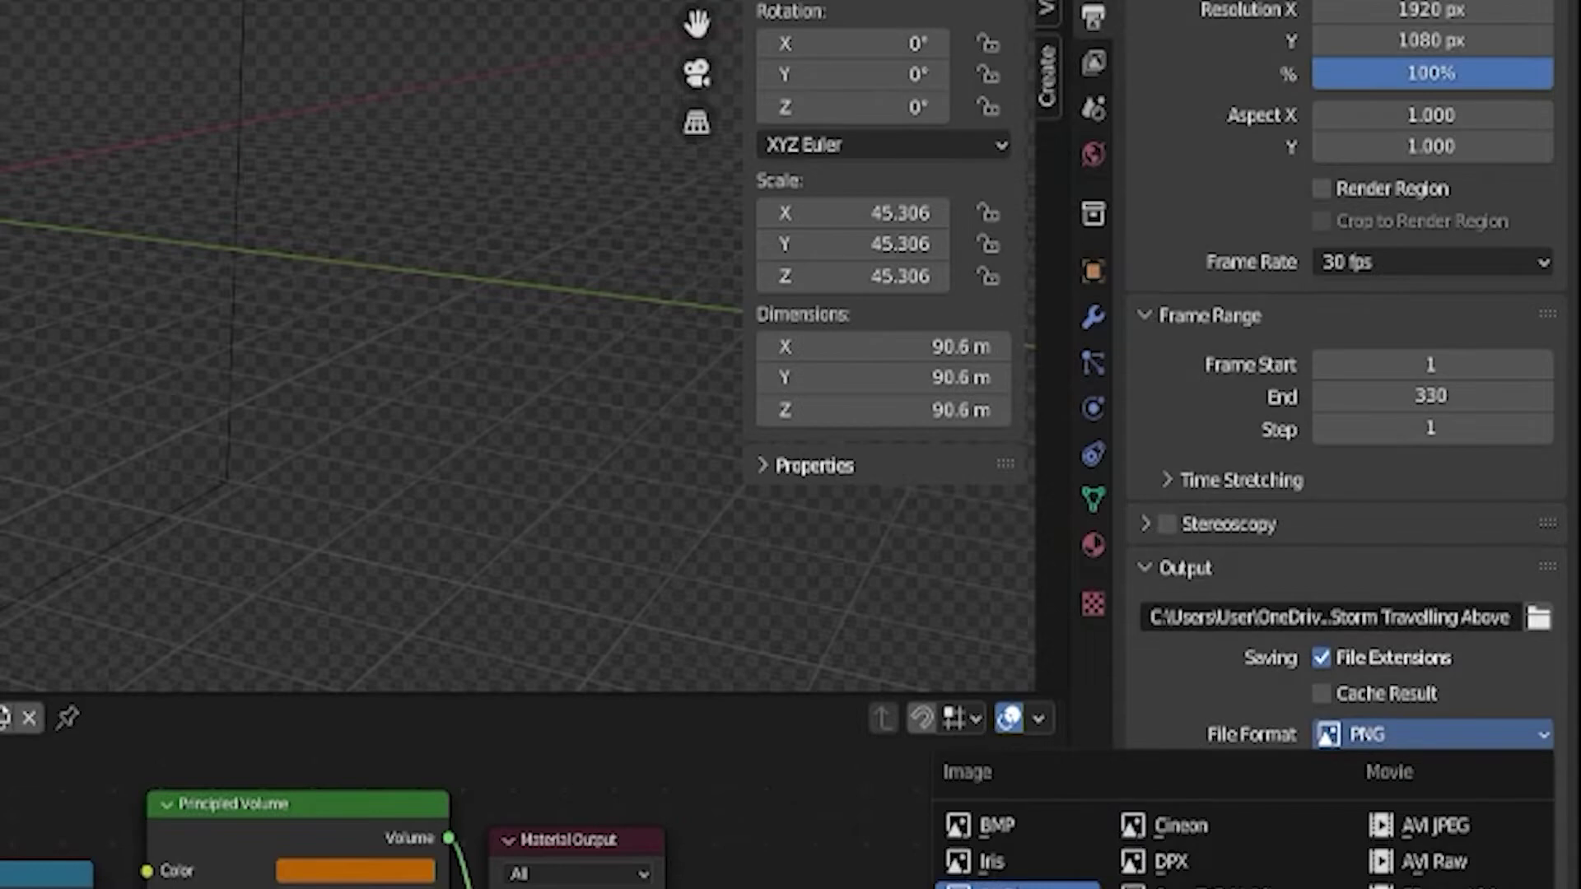
left_click(1400, 729)
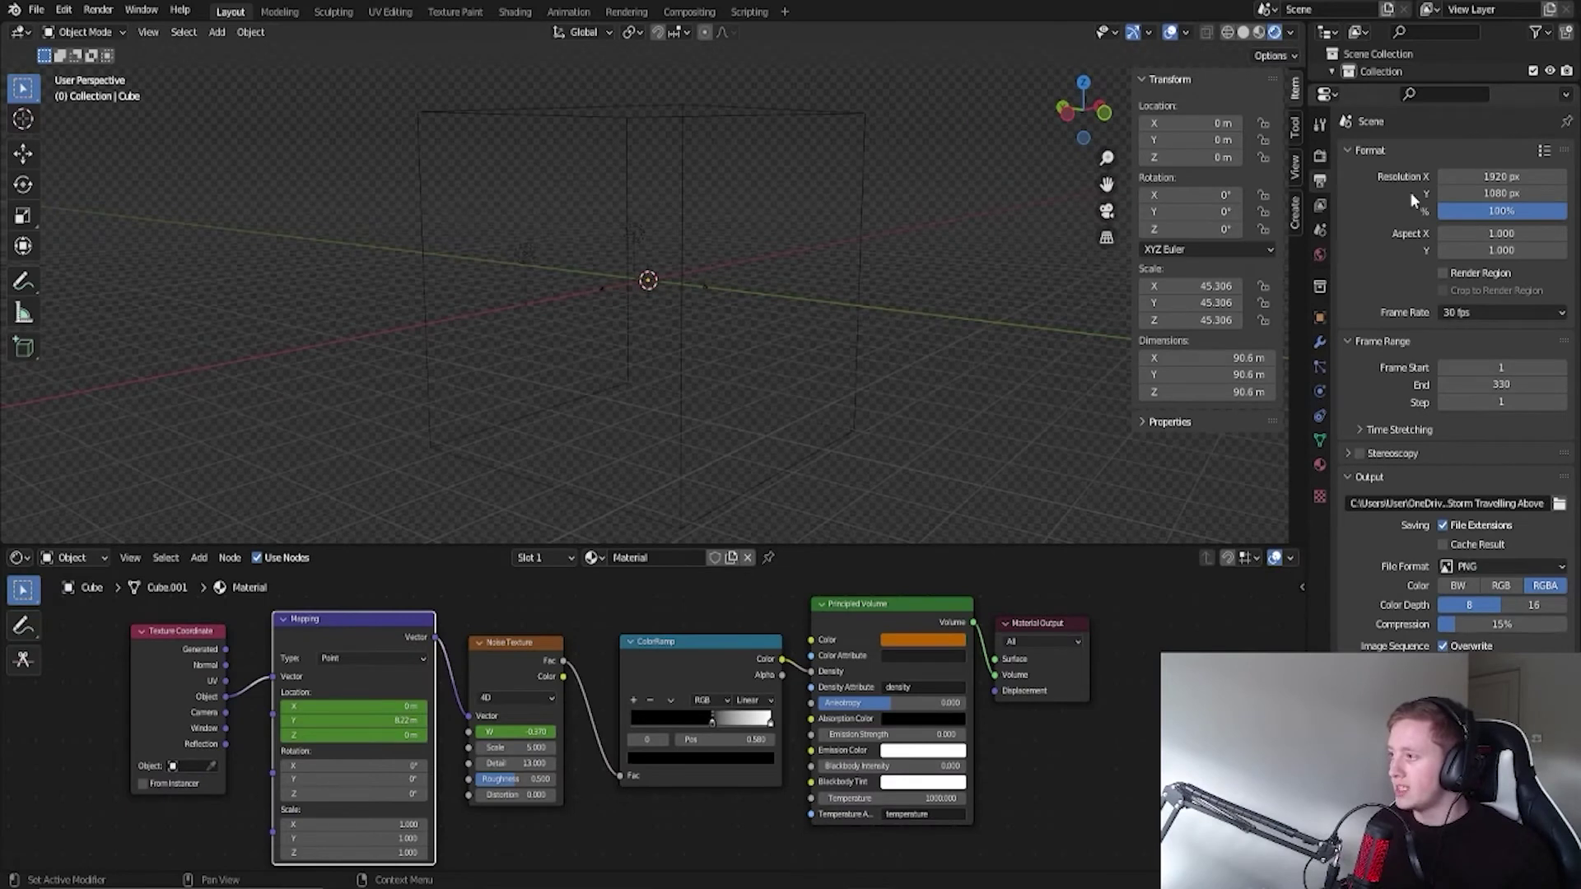
left_click_drag(1383, 82, 1363, 354)
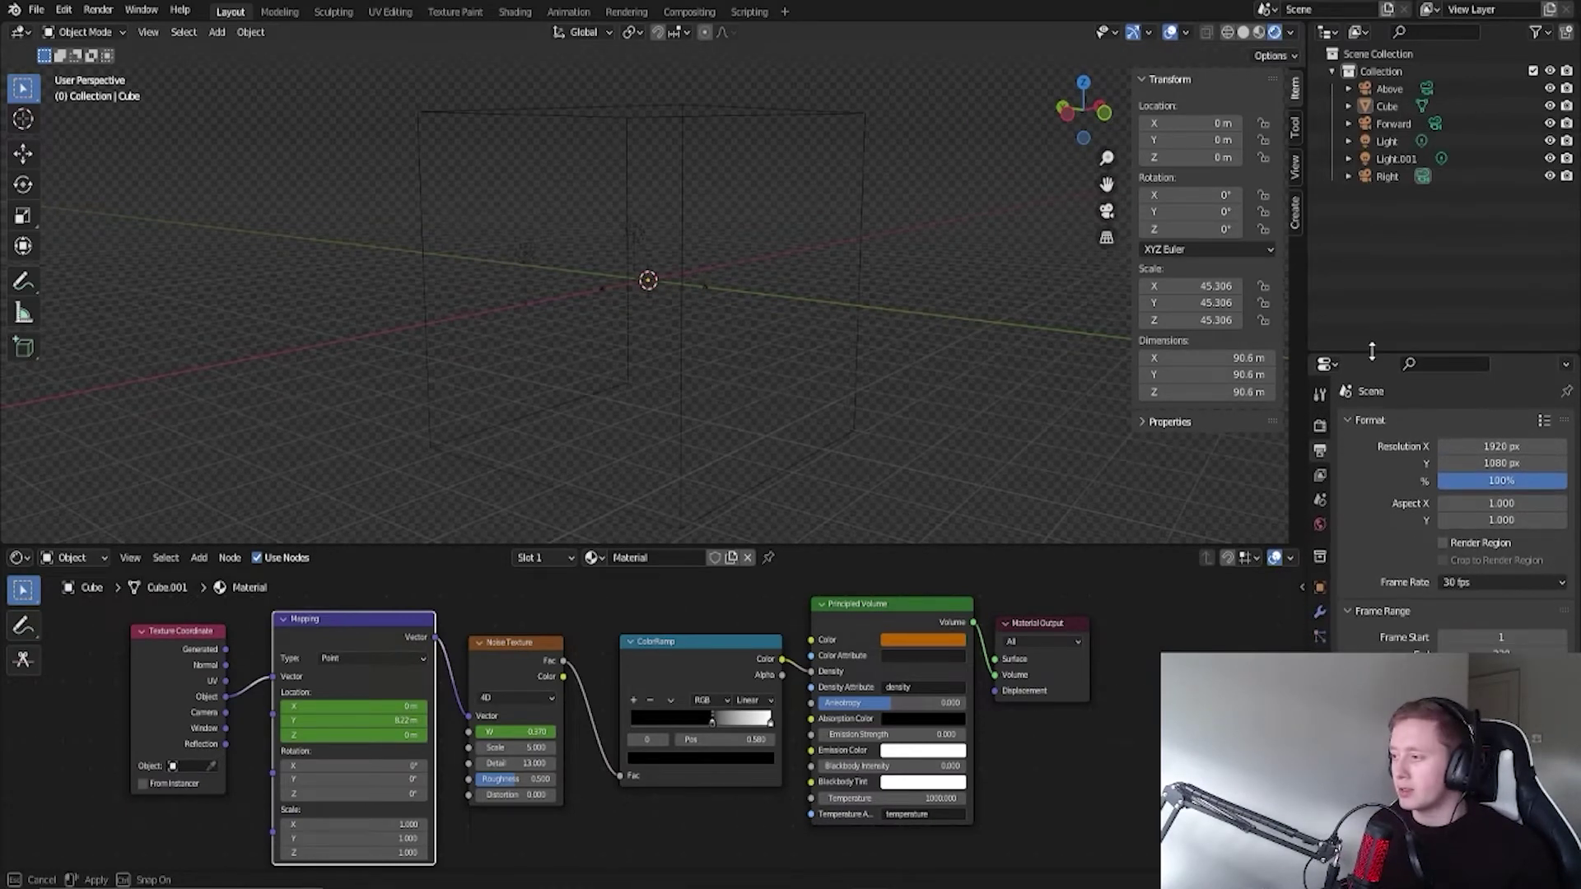
Step: Switch the viewport to Solid shading and examine where the cameras and lights sit around the cube
scroll(681, 261, "up", 3)
middle_click_drag(682, 260, 716, 288)
key("z")
left_click(820, 284)
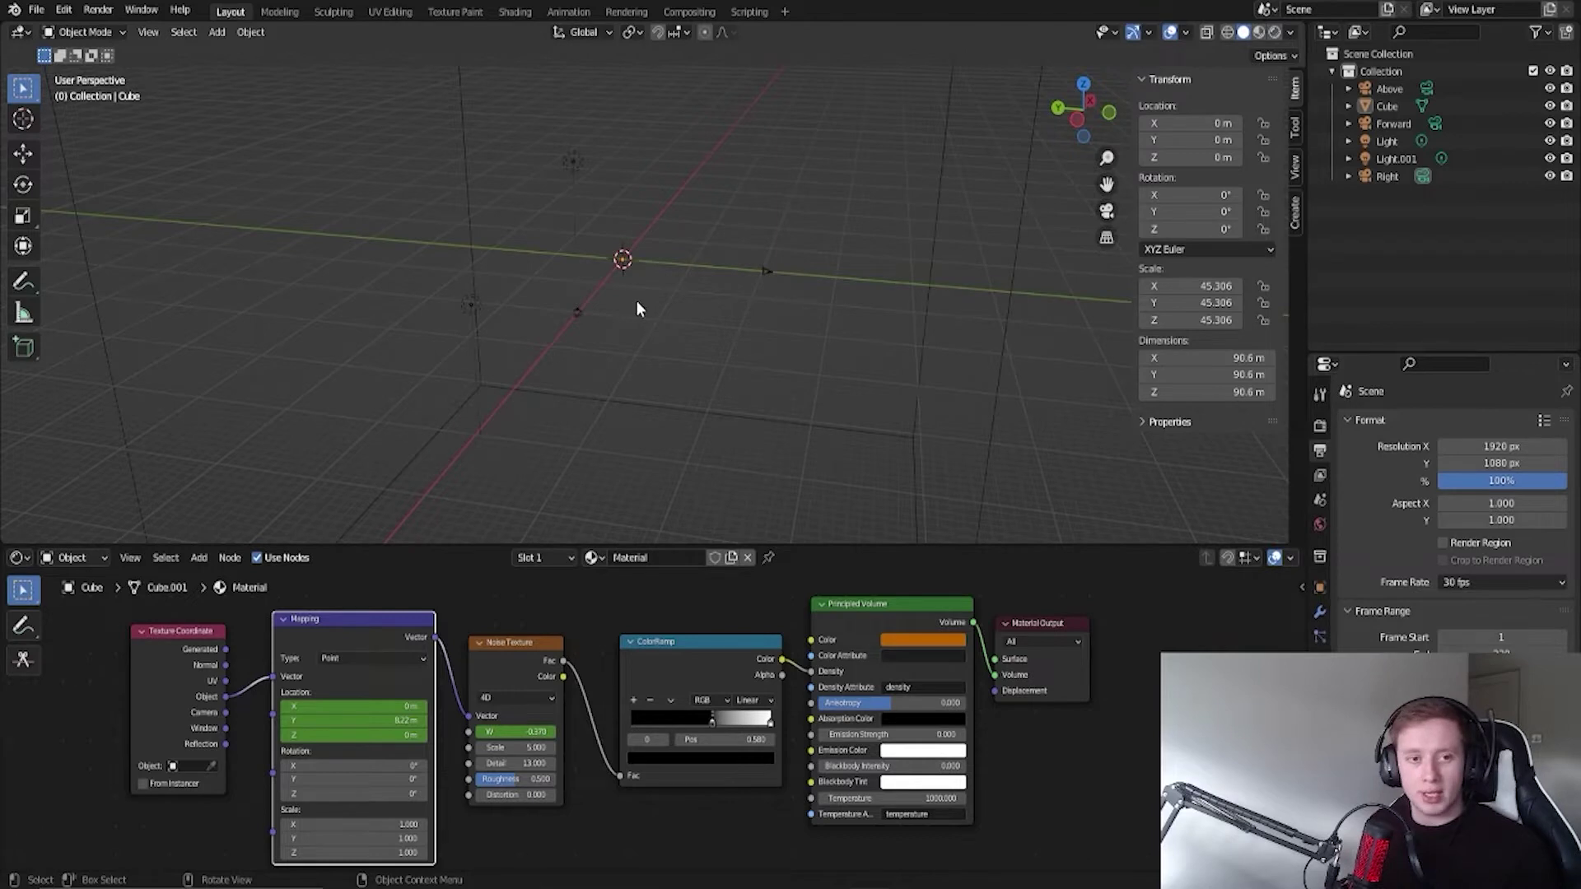
middle_click_drag(719, 311, 648, 292)
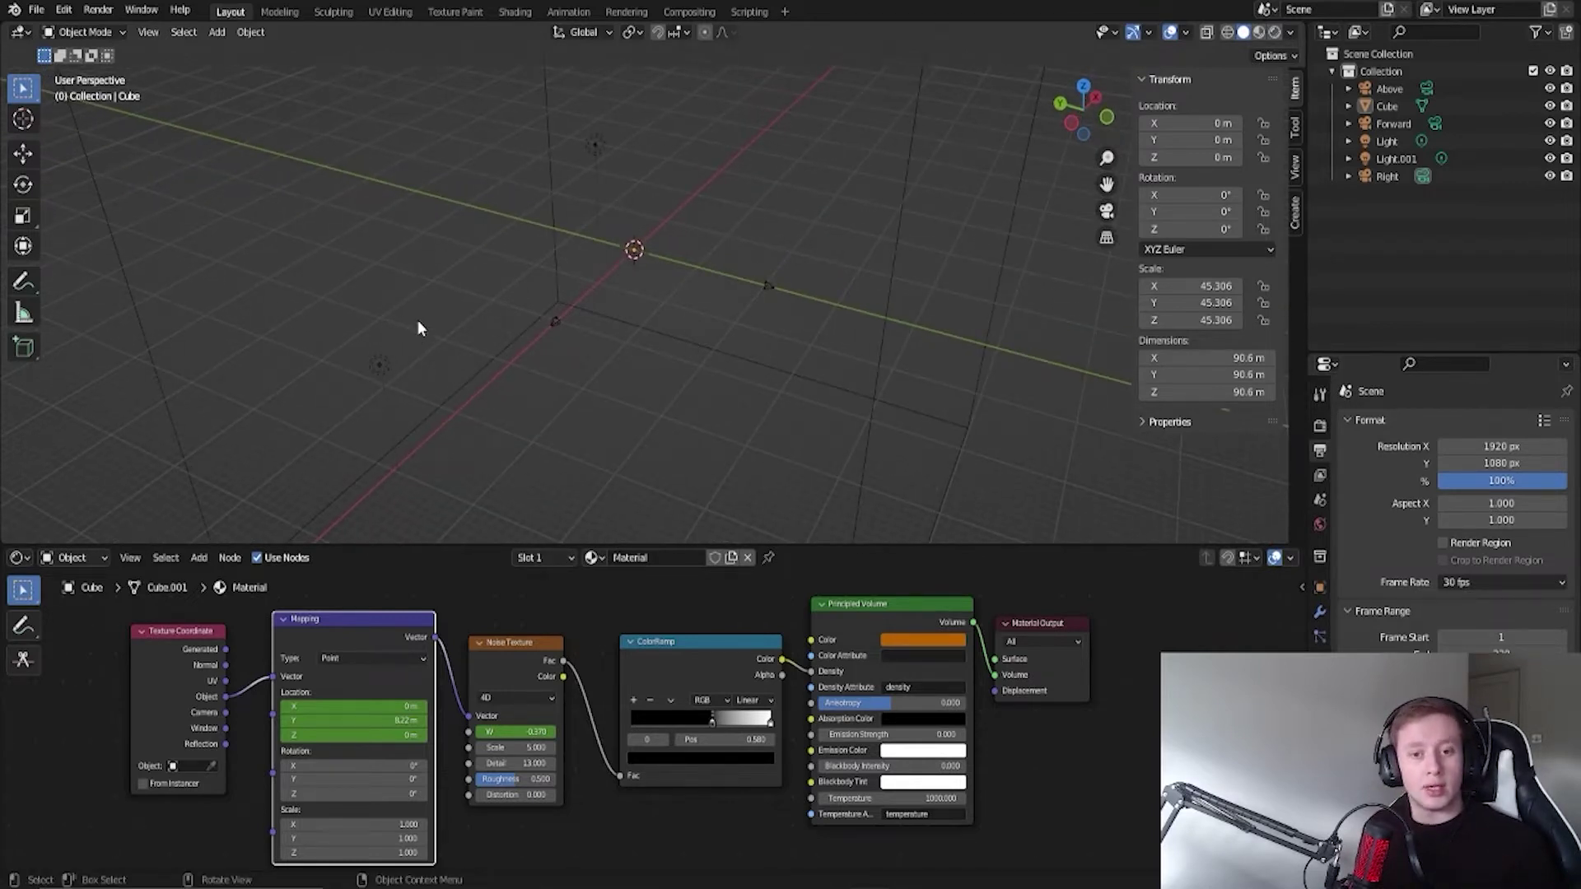
middle_click_drag(492, 308, 693, 289, "shift")
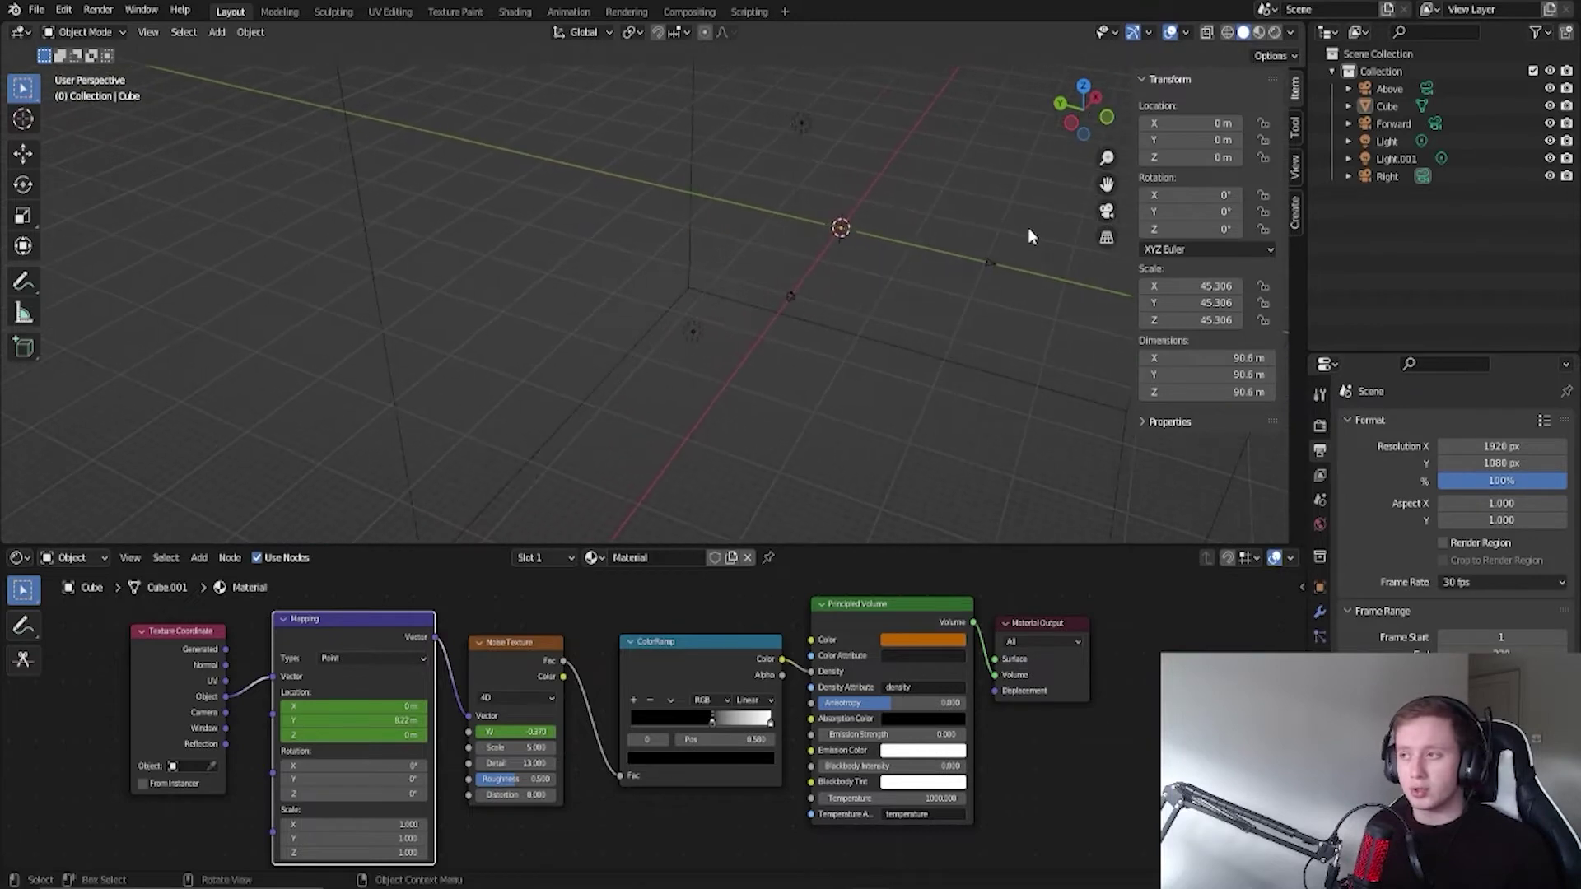
Step: View the scene through the active camera in Rendered shading
left_click(1106, 212)
key("x")
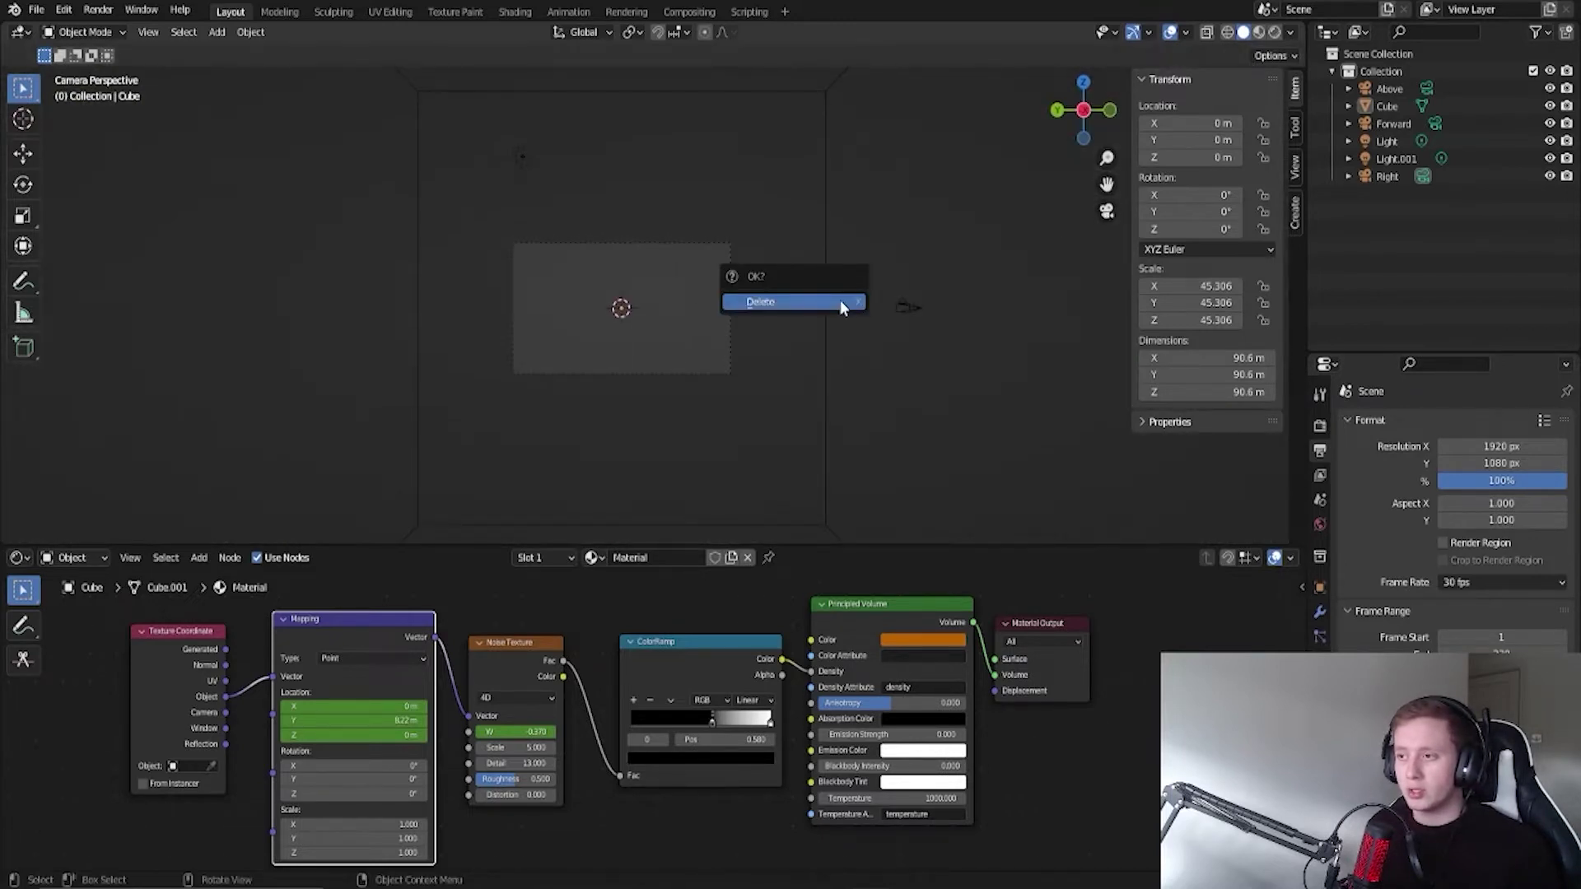
key("Escape")
key("z")
left_click(834, 204)
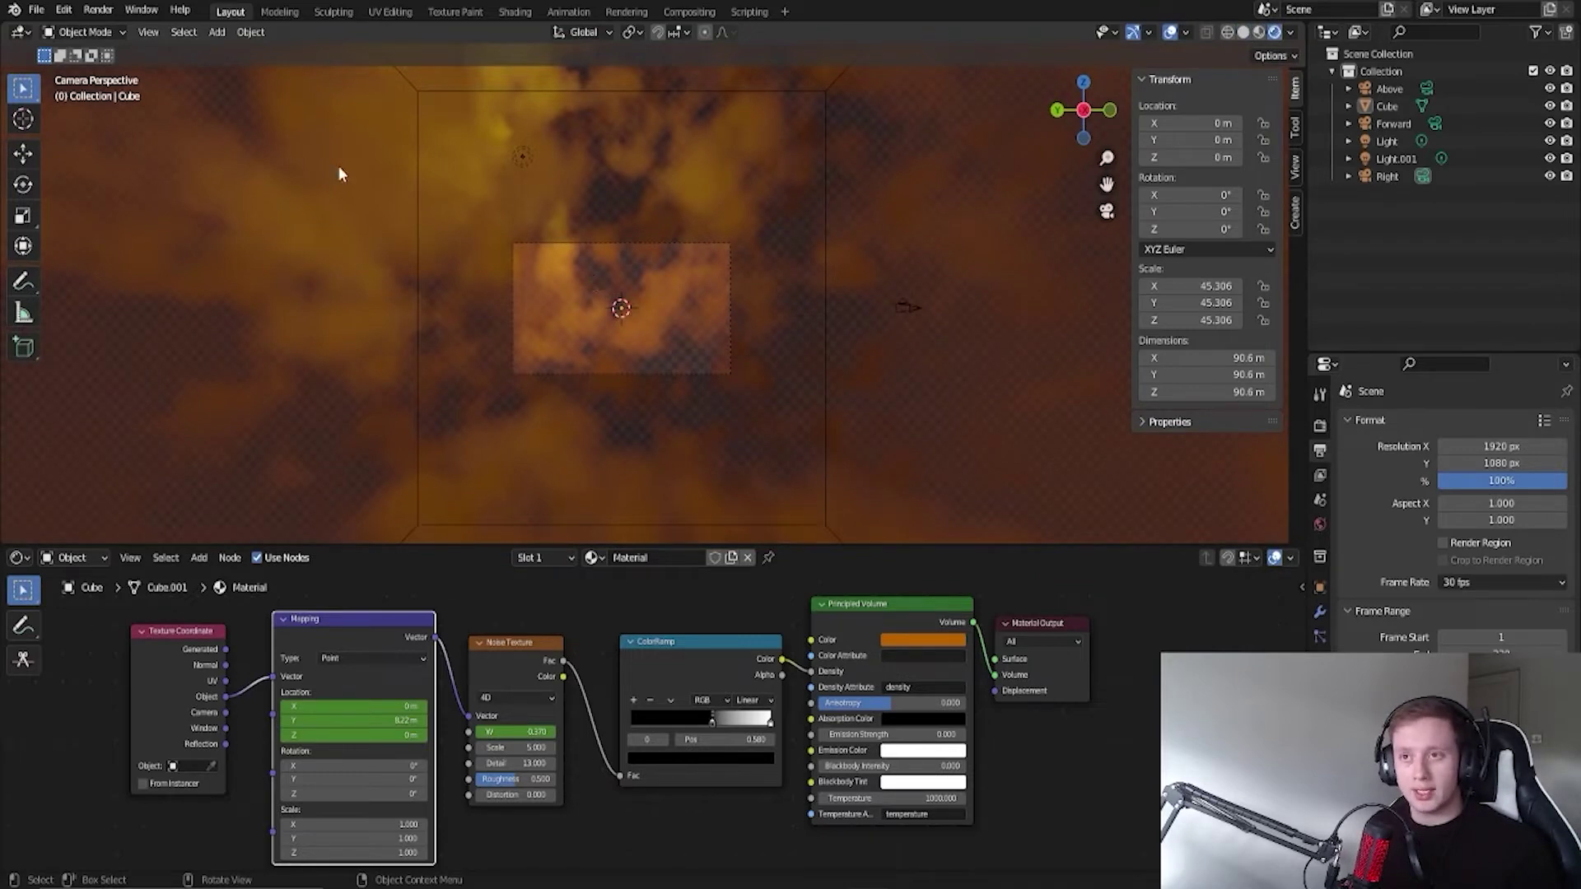
Step: Render the current frame as a still image and close the render result
left_click(98, 10)
left_click(109, 33)
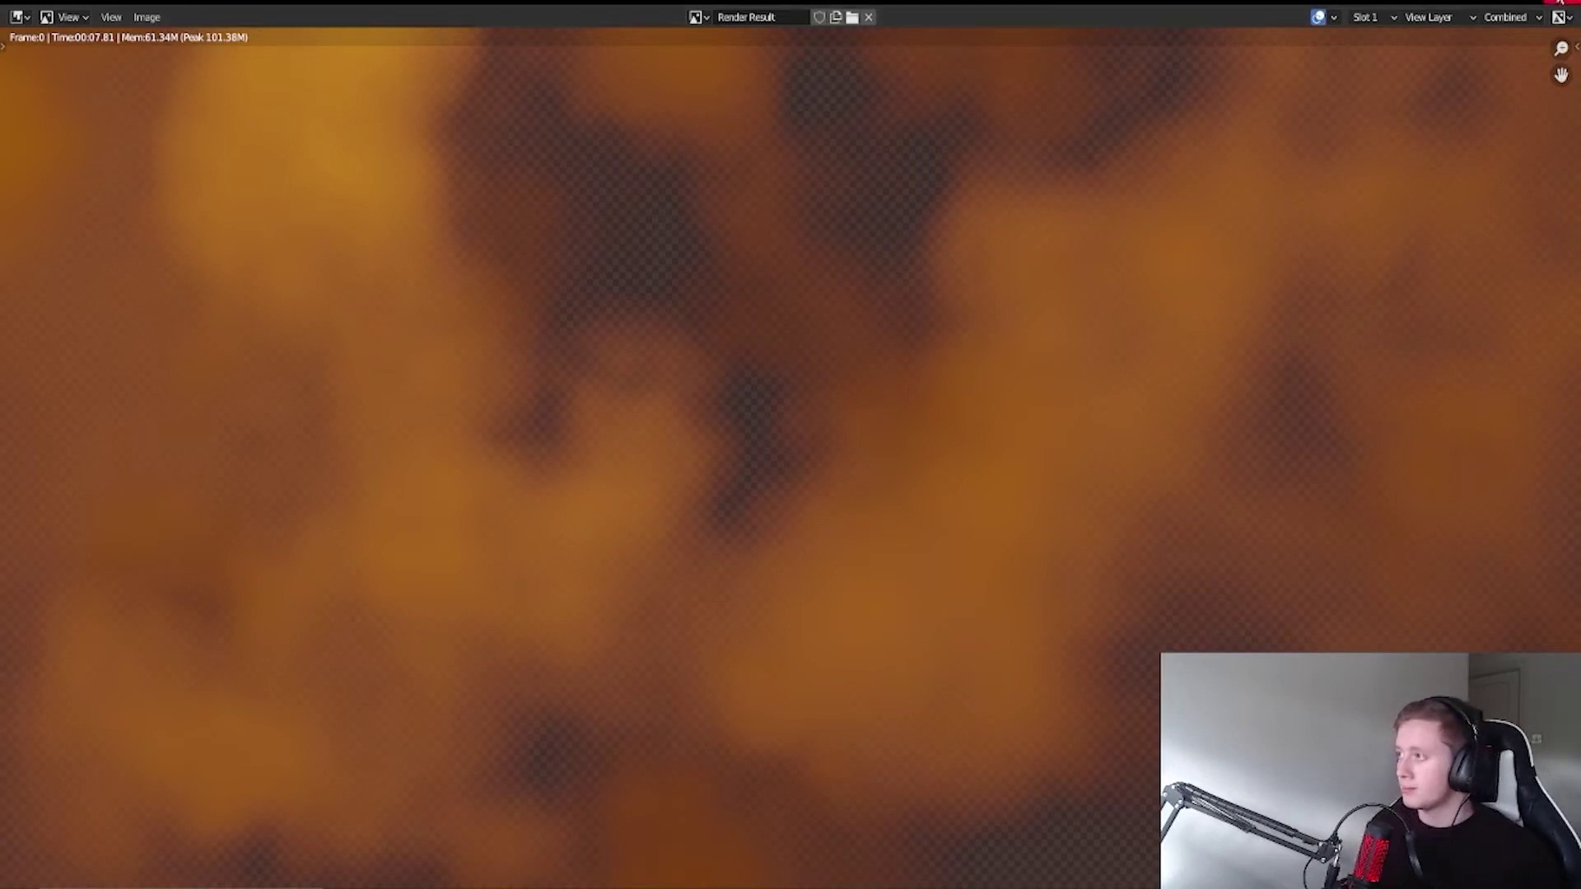
left_click(1559, 1)
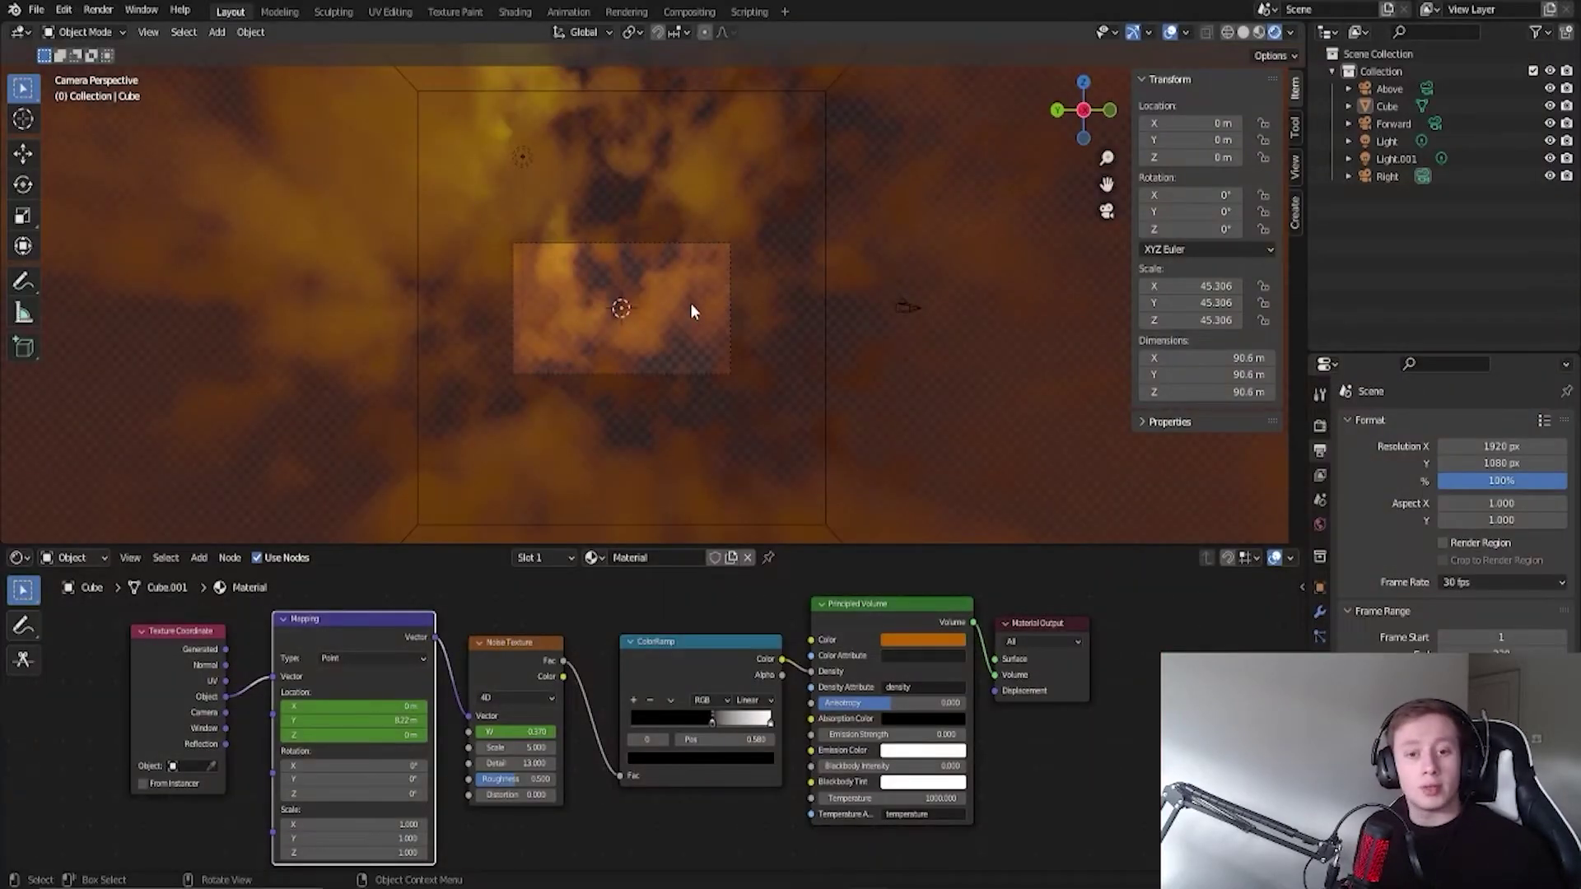
Step: Leave the camera view and return the viewport to Solid shading with the lights in view
middle_click_drag(753, 296, 689, 317)
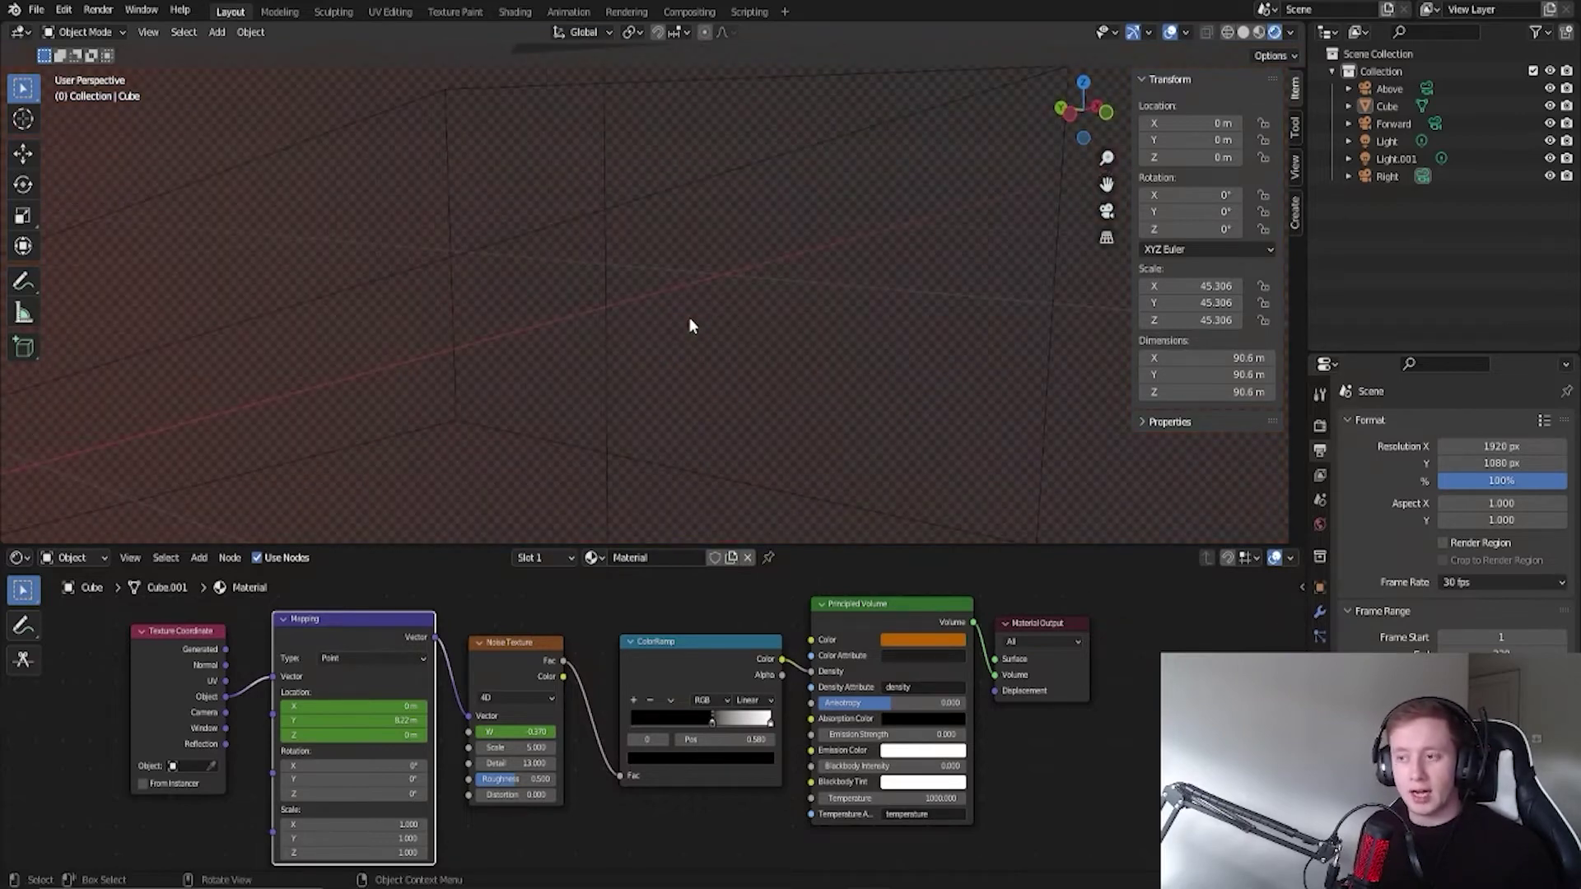
key("z")
left_click(758, 318)
mouse_move(758, 316)
middle_mouse_down()
mouse_move(711, 345)
mouse_move(708, 331)
middle_mouse_up()
scroll(706, 331, "down", 2)
scroll(707, 331, "down", 4)
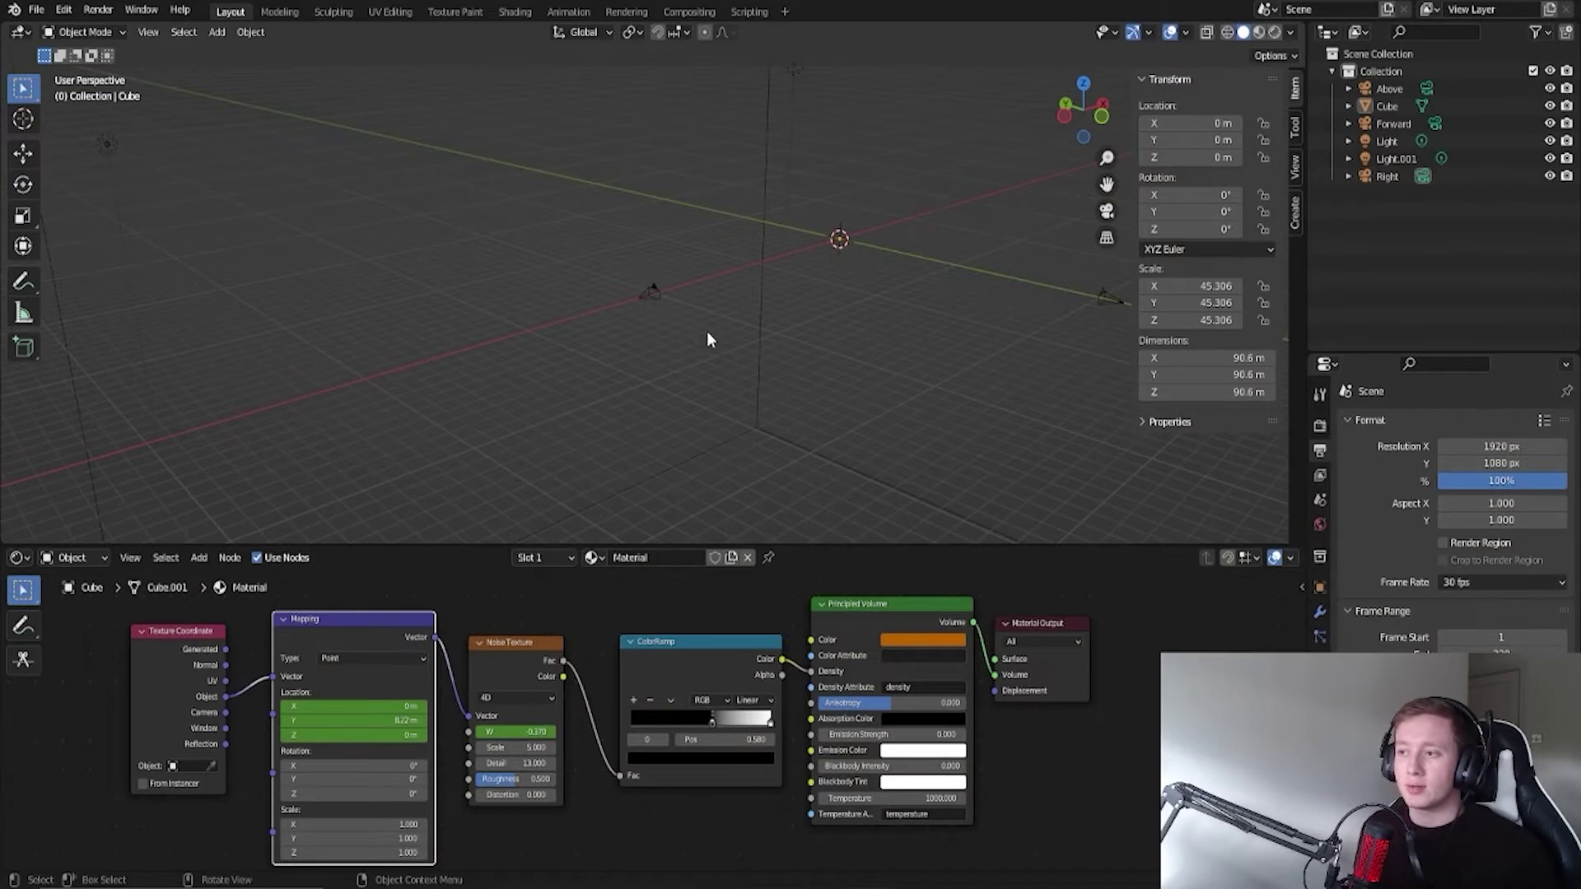
Step: Select the point light Light.001 and examine its X location value
left_click(504, 245)
middle_click_drag(592, 265, 644, 279)
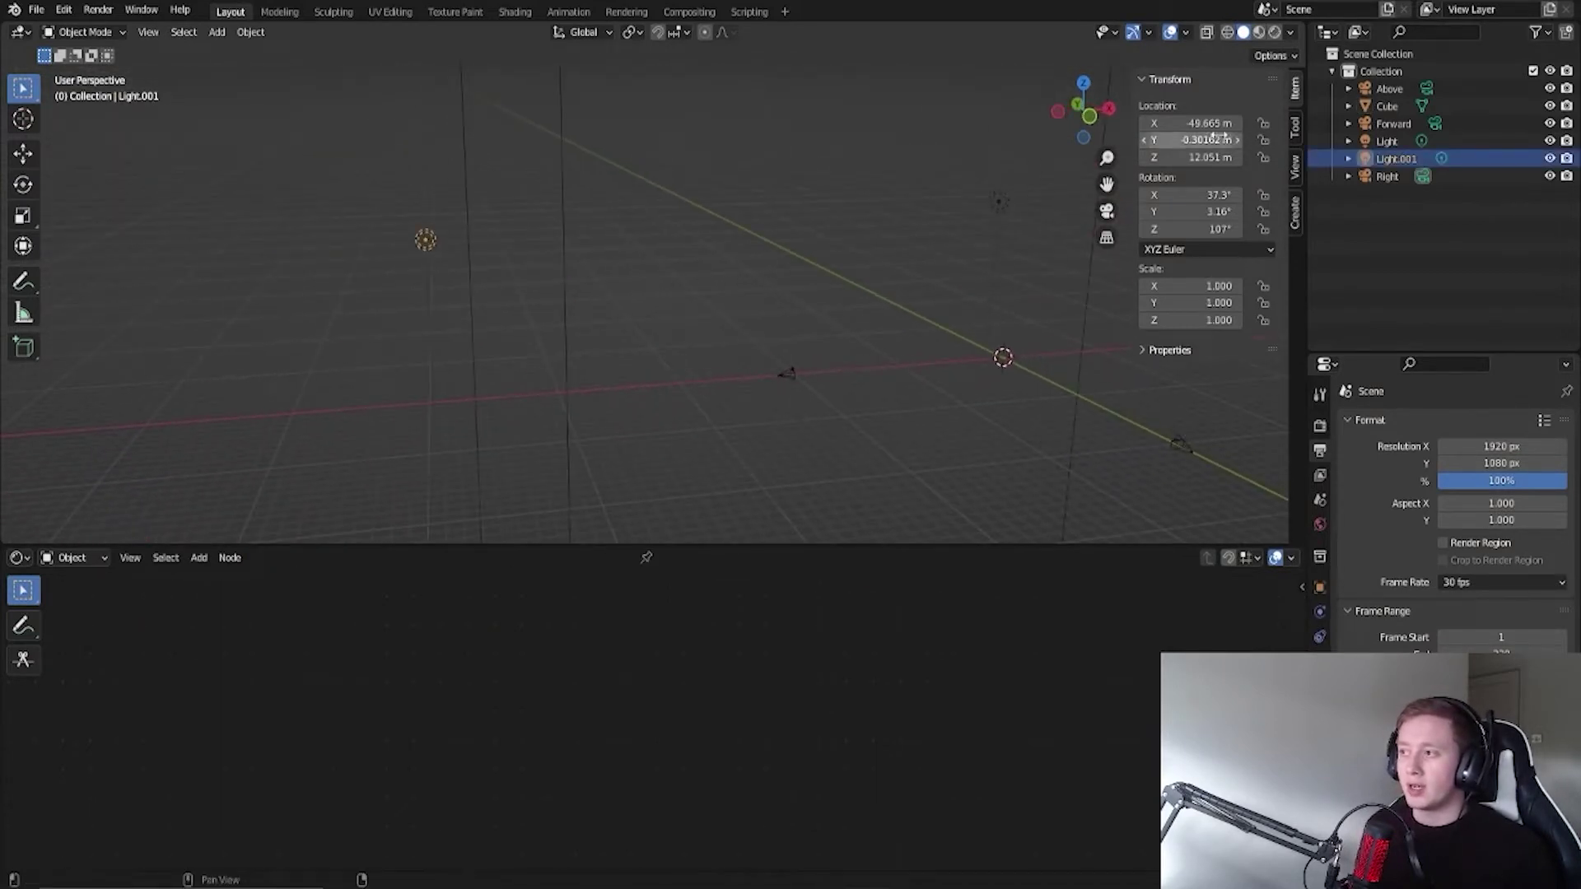
left_click(1193, 123)
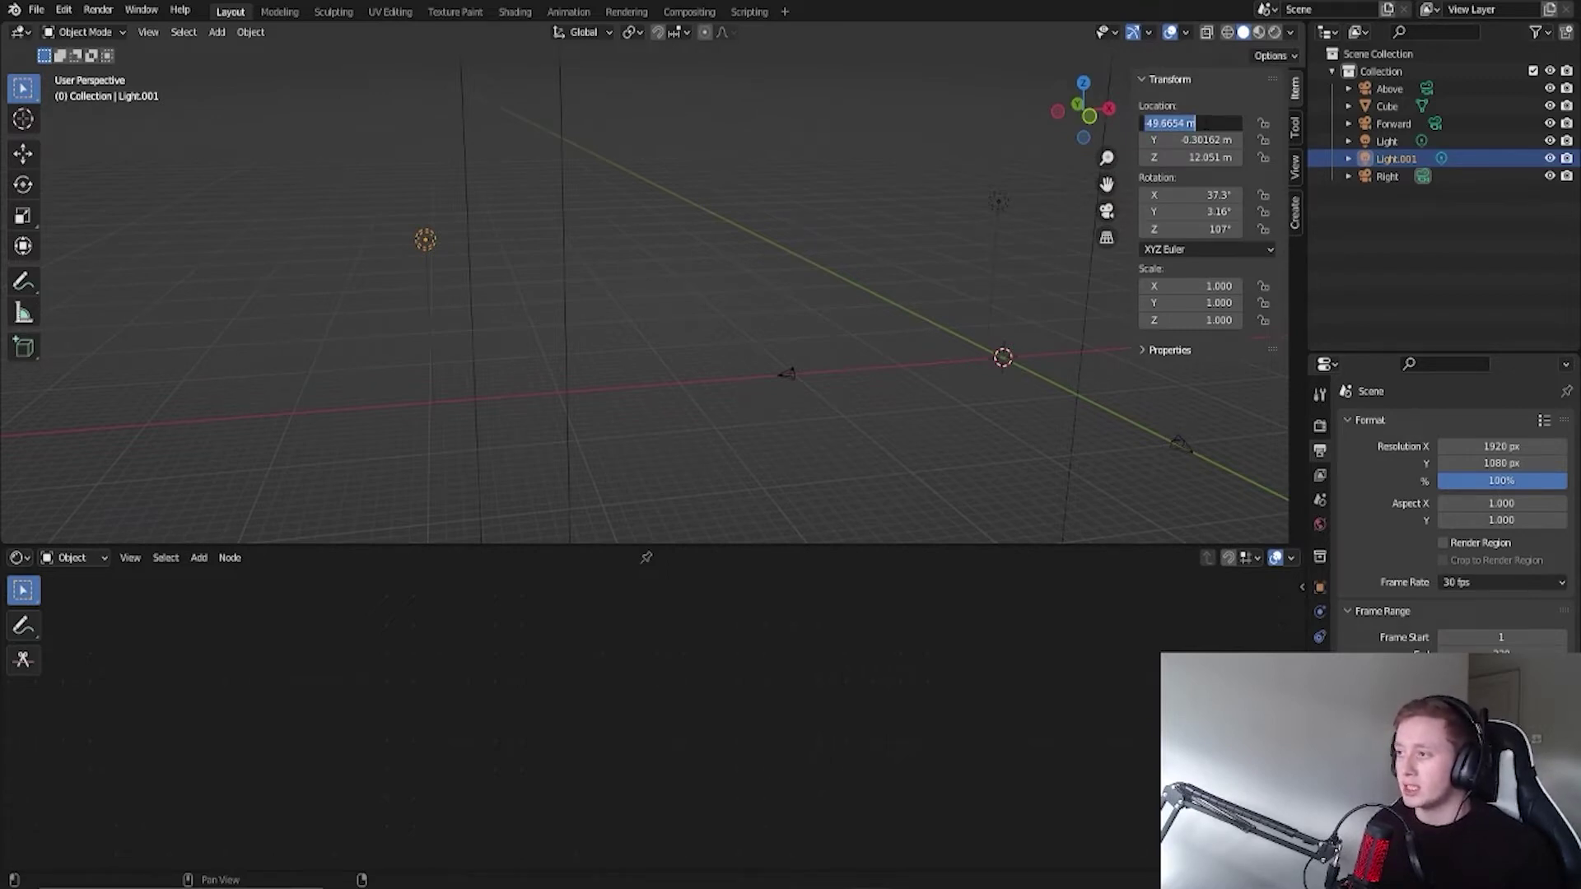
key("Home")
type("-")
key("Return")
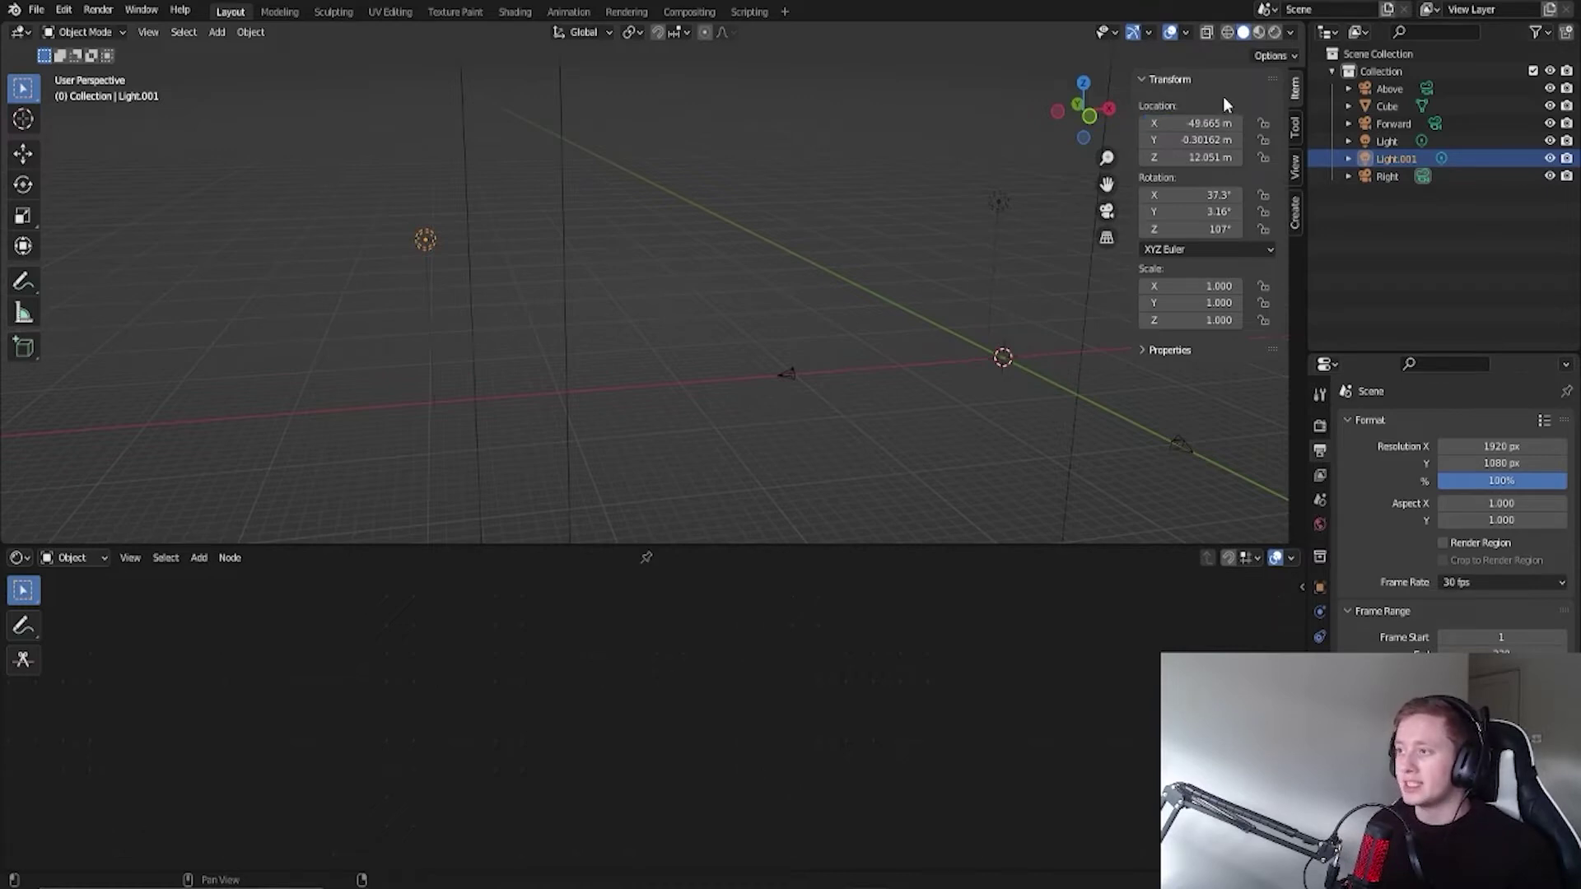
Step: Examine the Y and Z location values of Light.001
left_click(1210, 140)
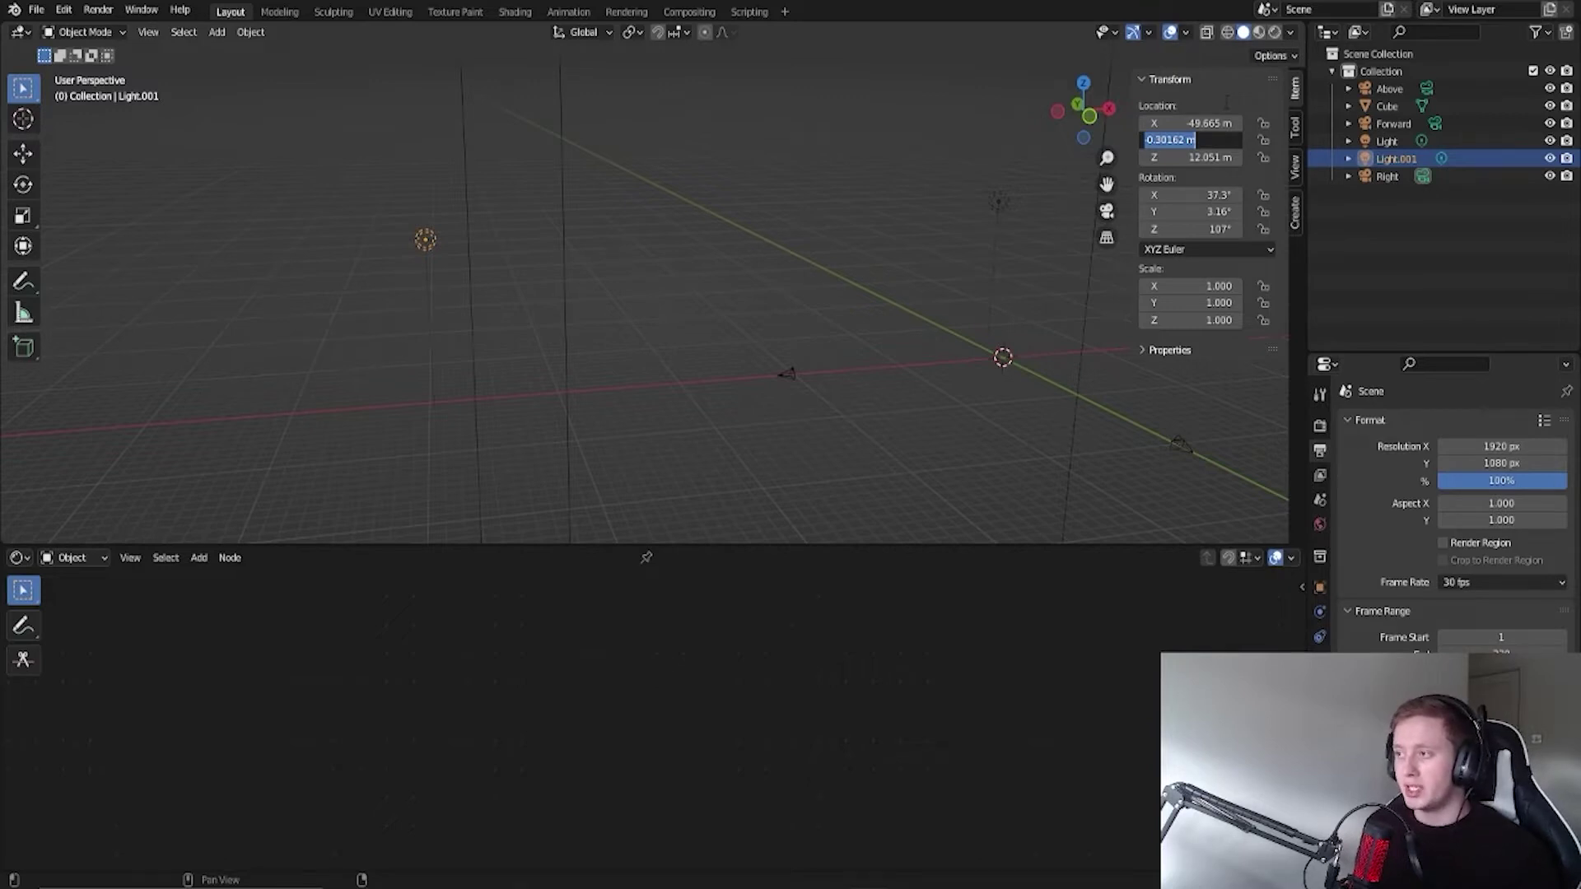
key("Home")
type("-")
key("Return")
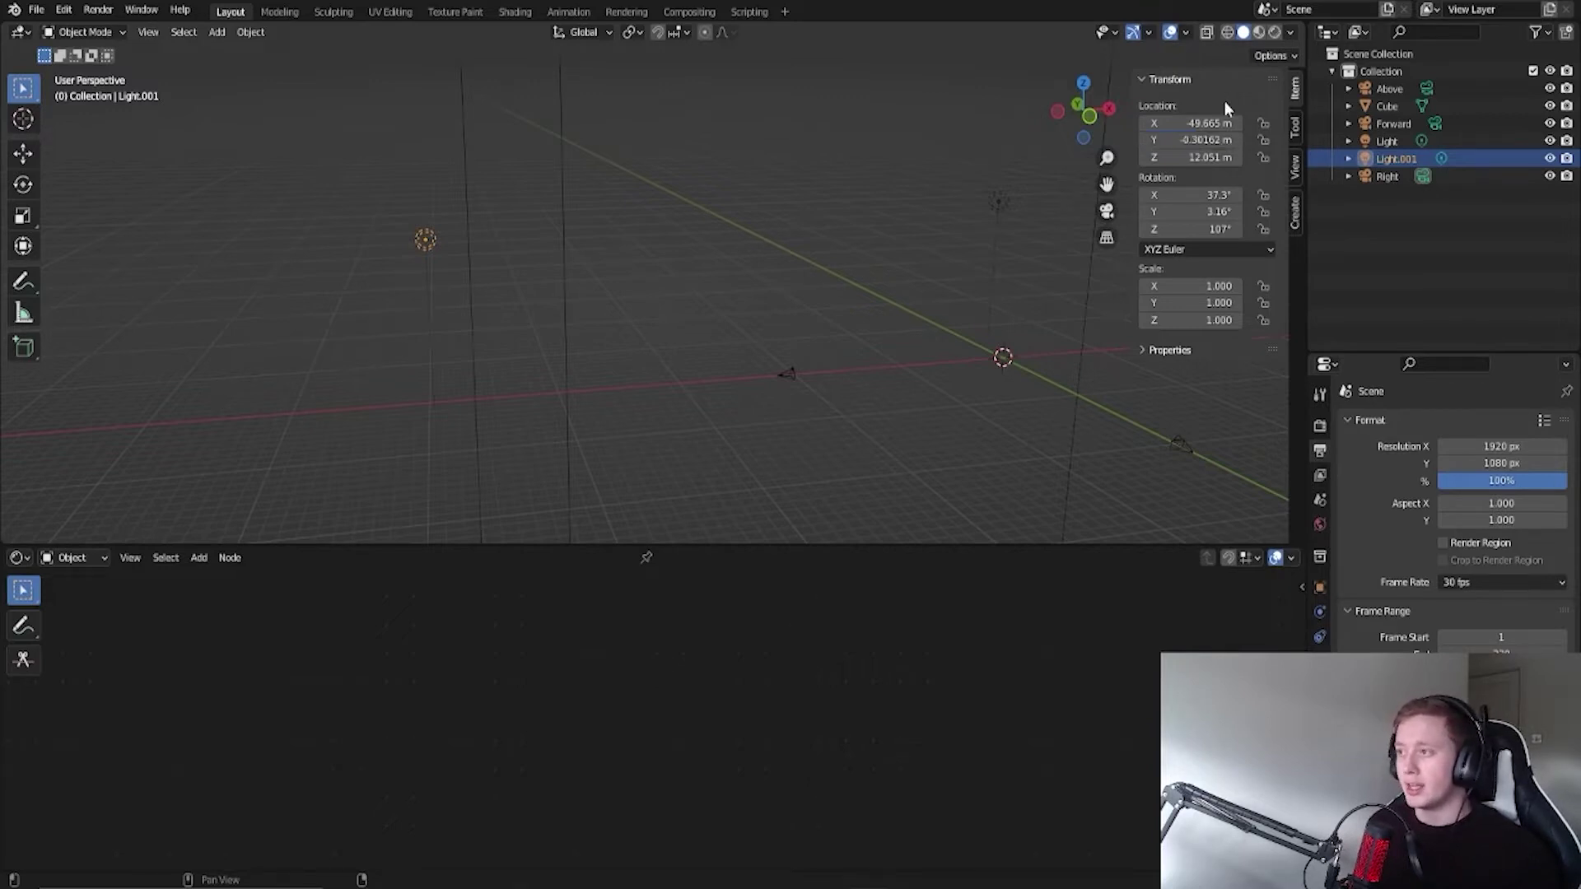
left_click(1216, 157)
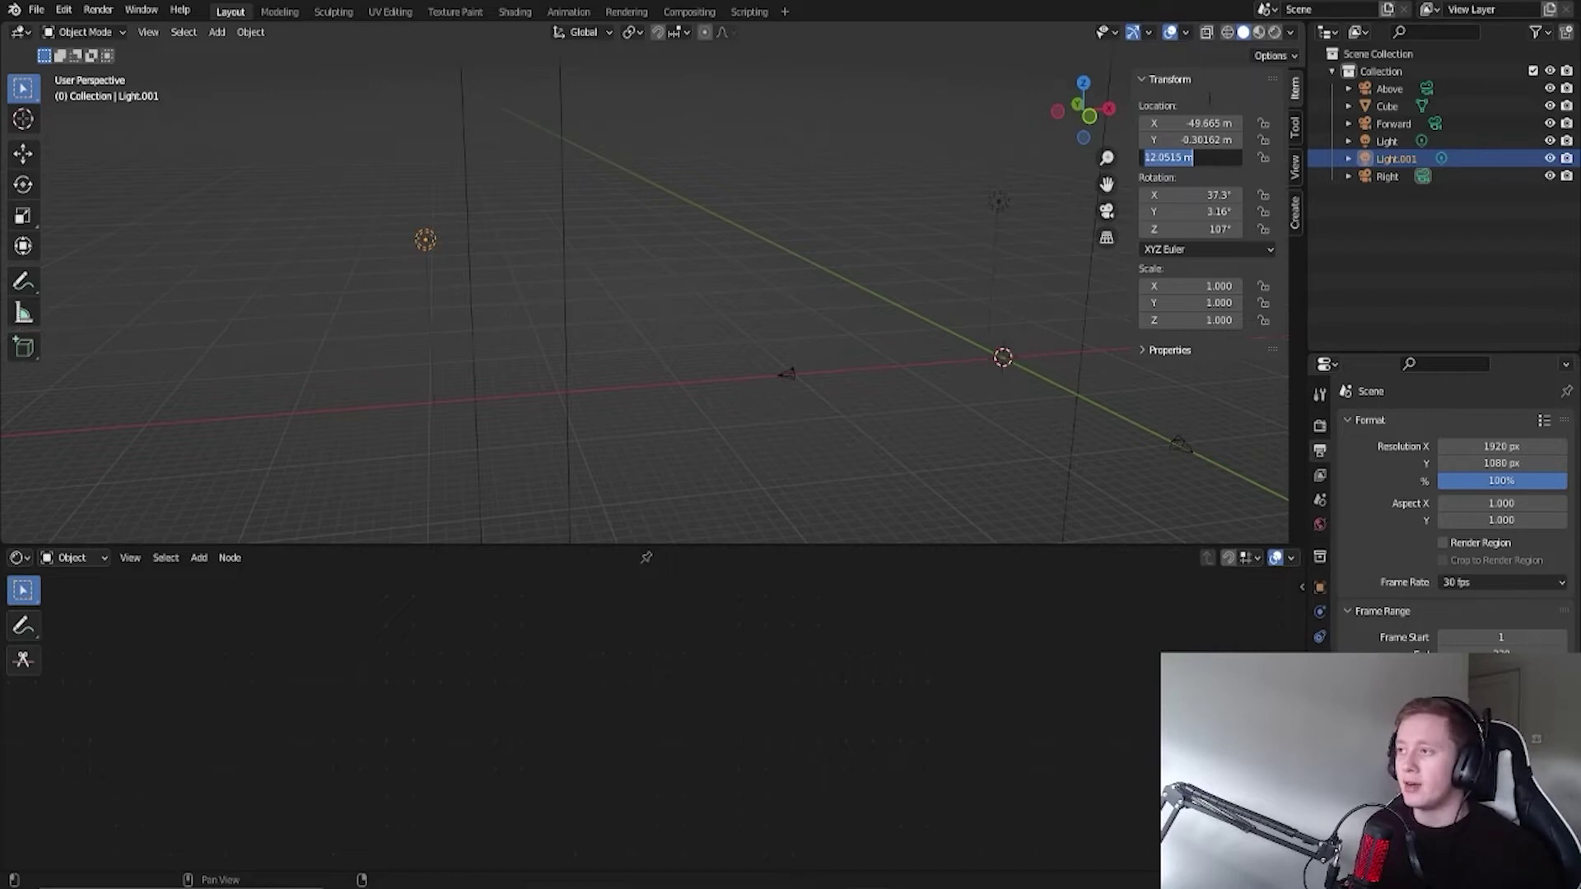
key("Escape")
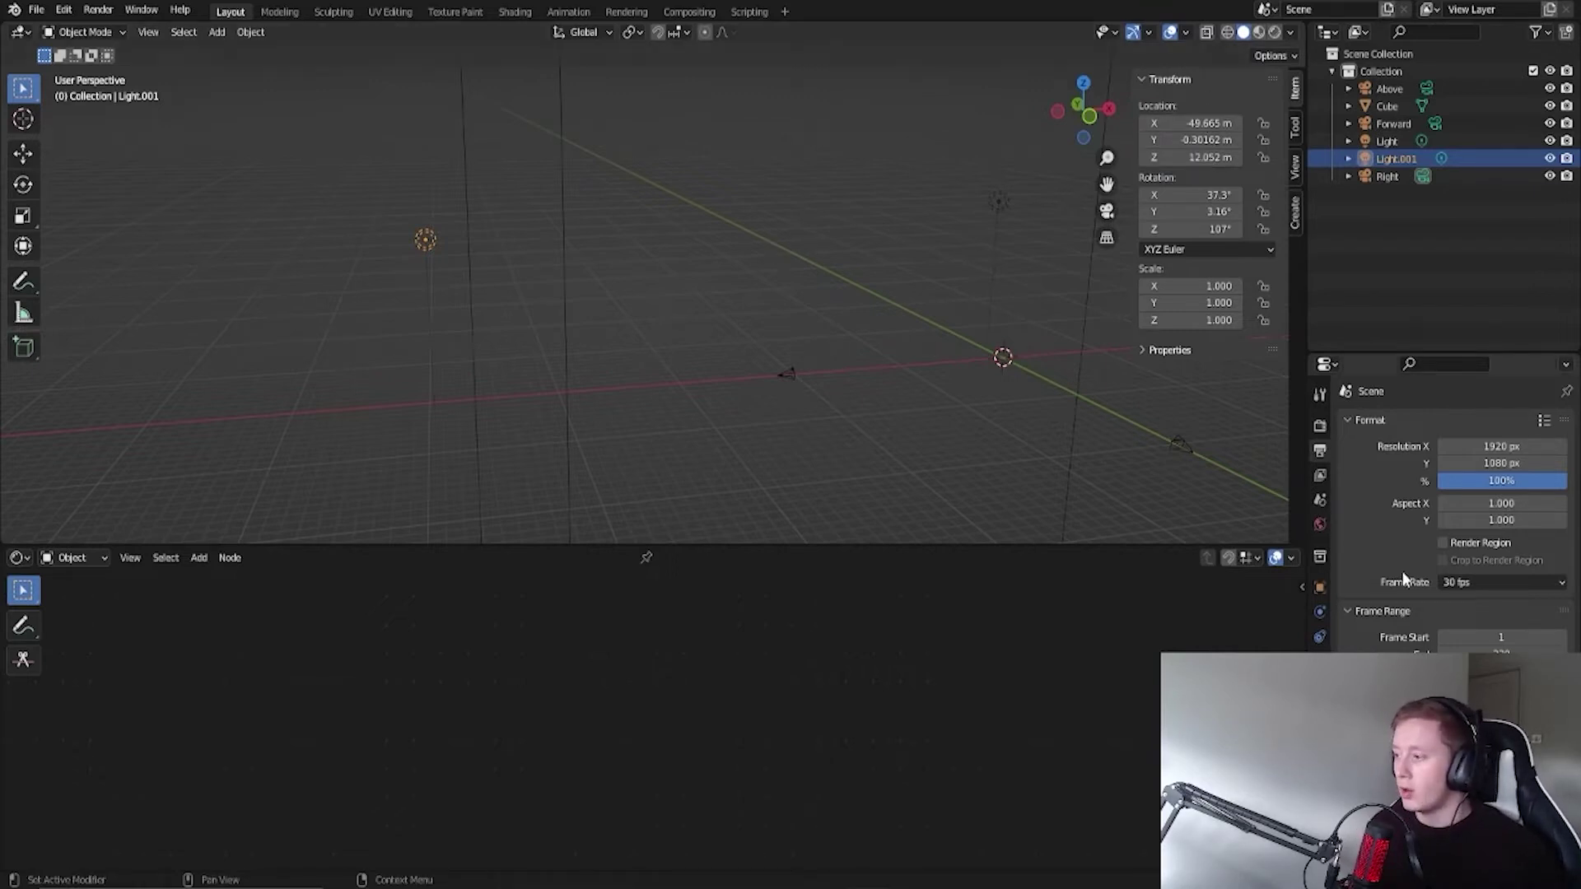
Step: Show the light properties of Light.001 and examine its power setting
left_click(1320, 661)
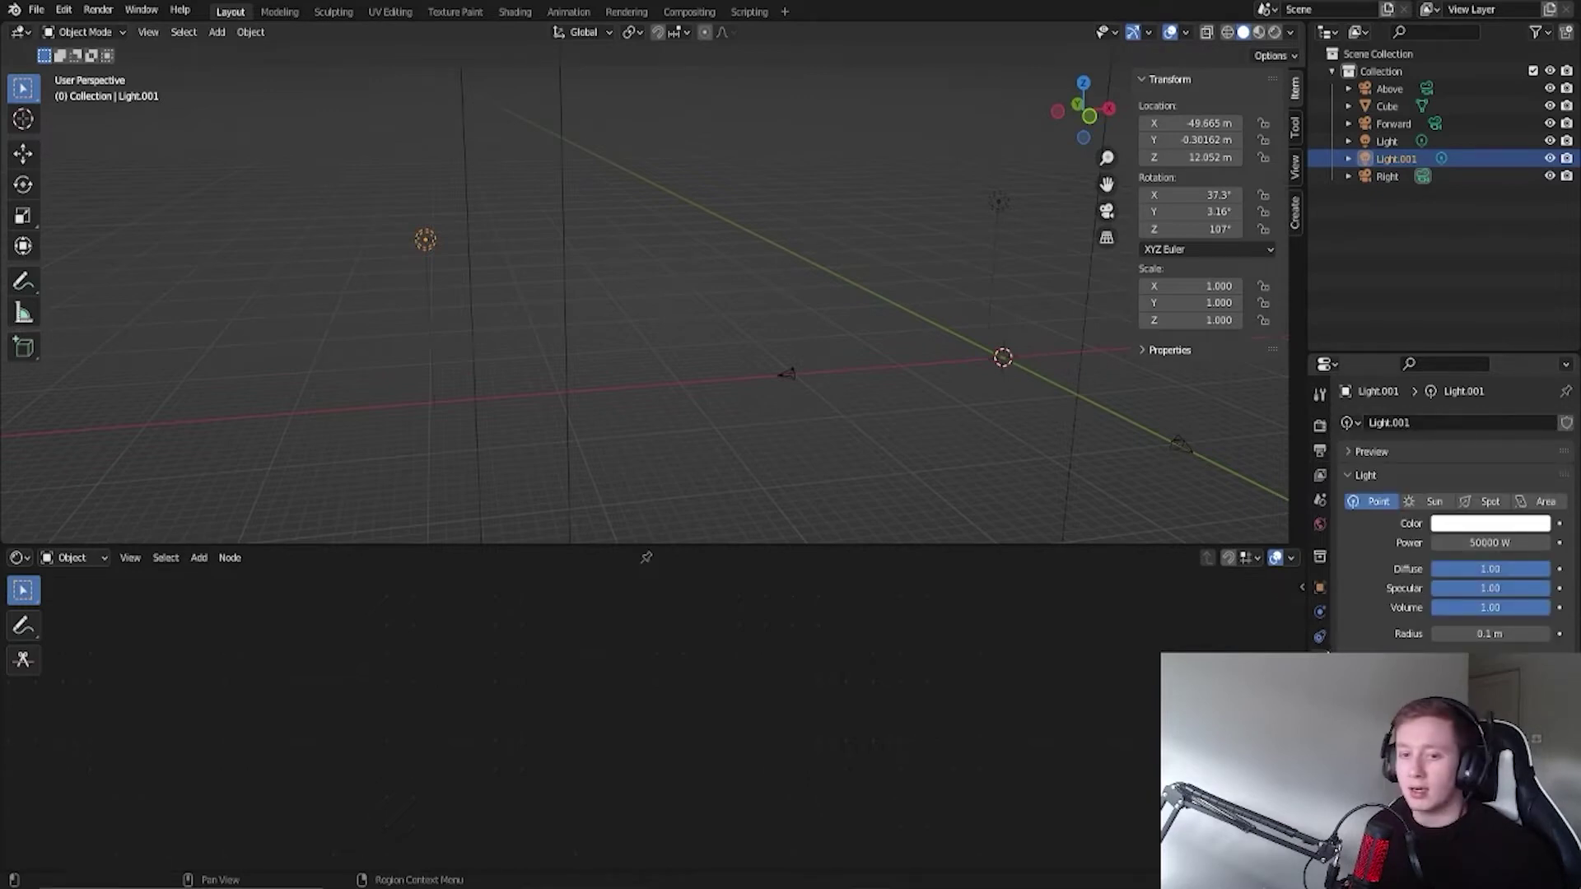
left_click_drag(1388, 353, 1388, 175)
left_click(1476, 364)
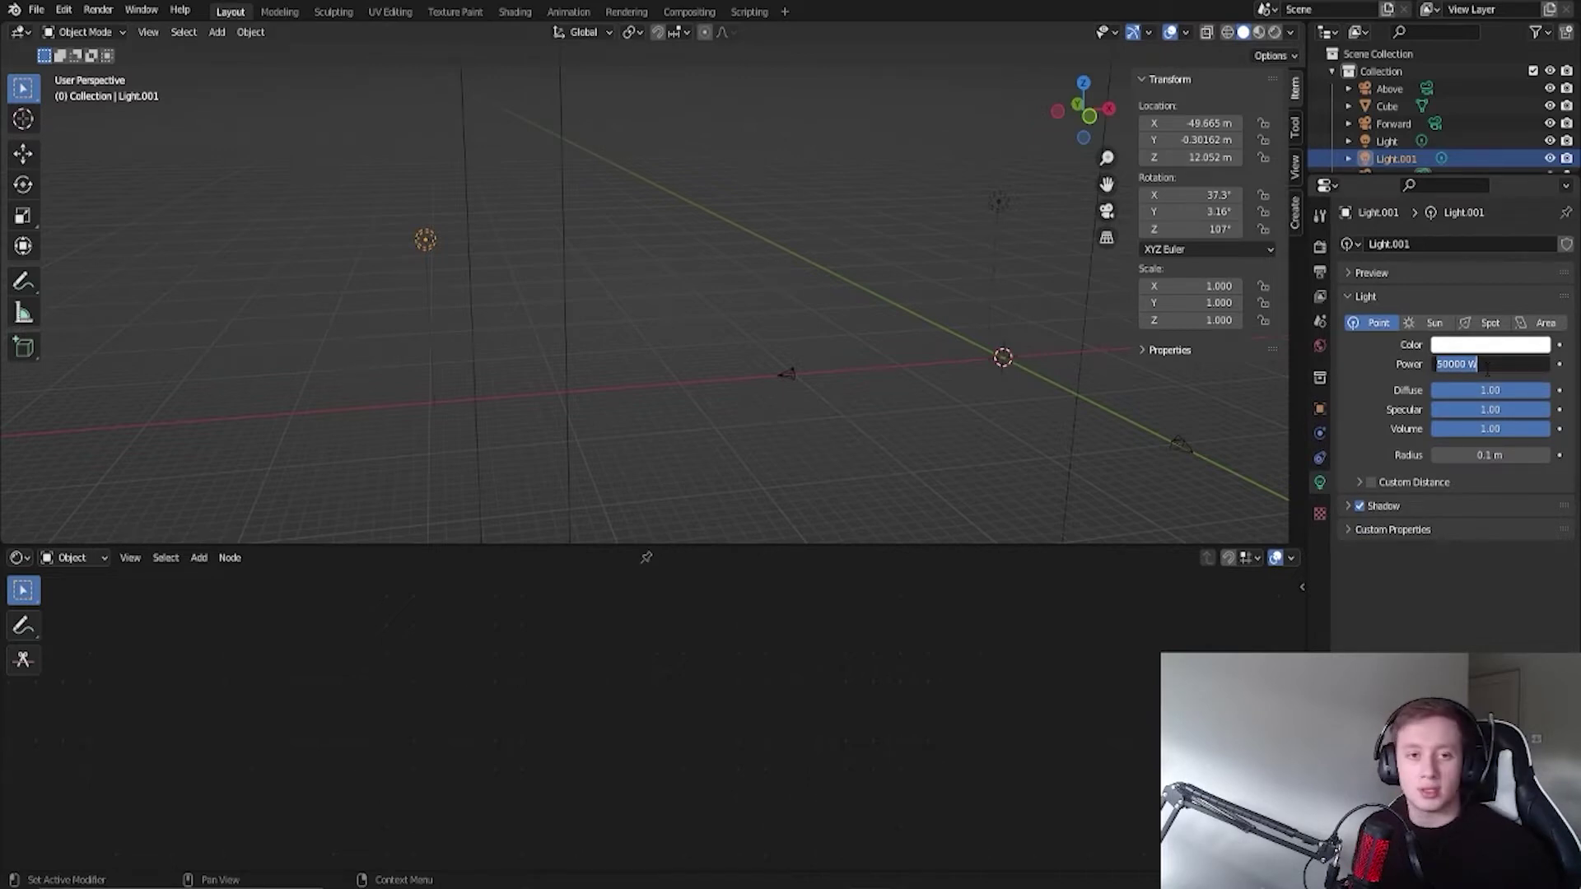
key("Escape")
middle_click_drag(768, 251, 761, 263)
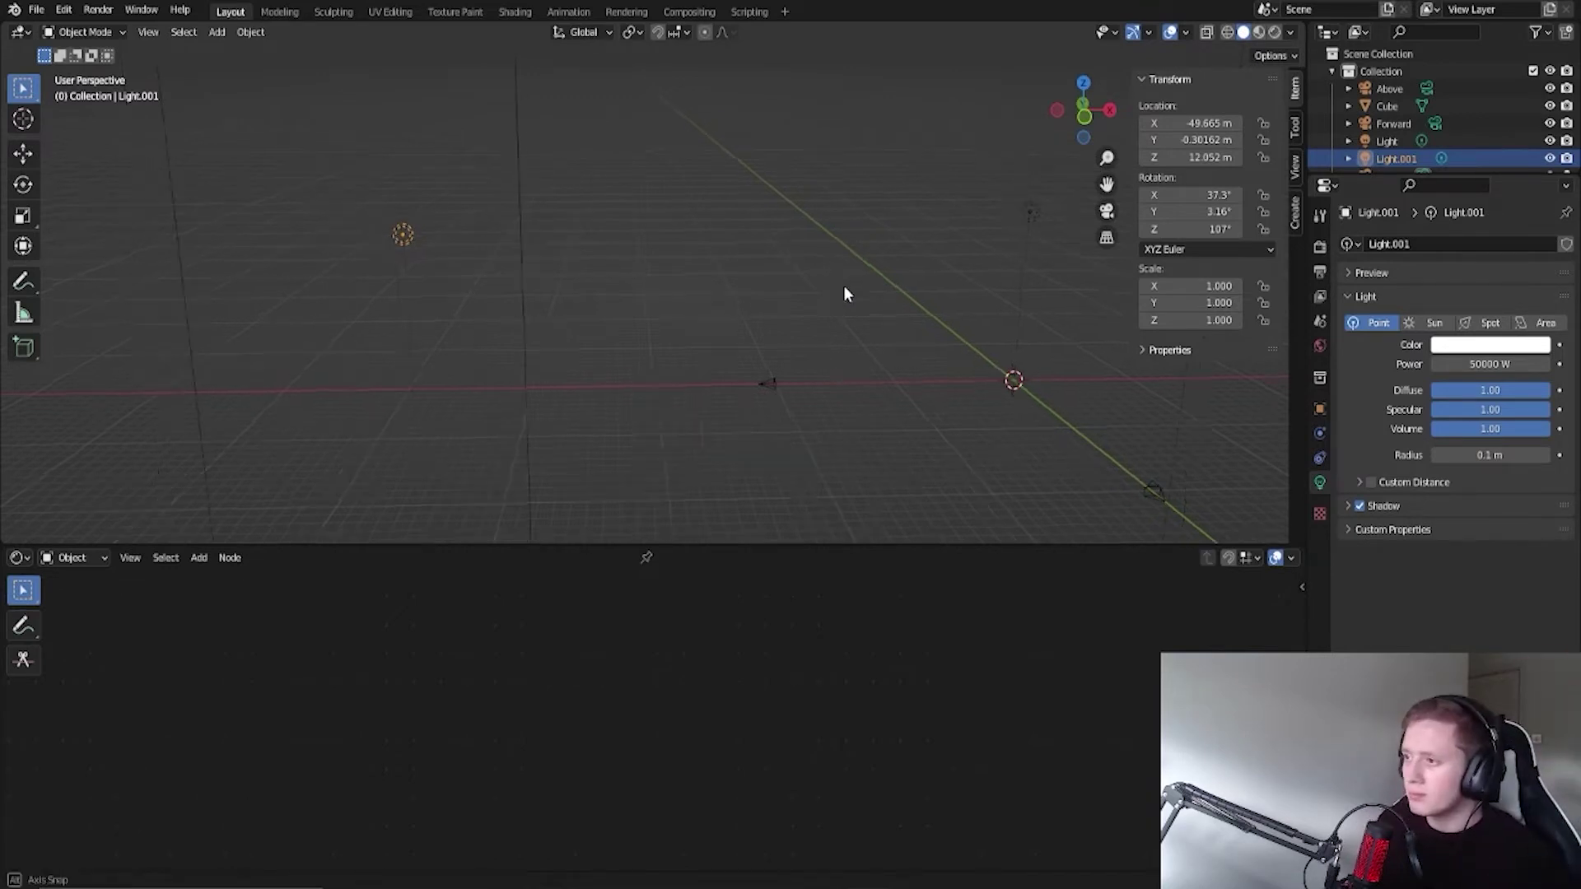
Step: Select the point light named Light in the enlarged viewport and examine its location and power
middle_click_drag(837, 282, 907, 280)
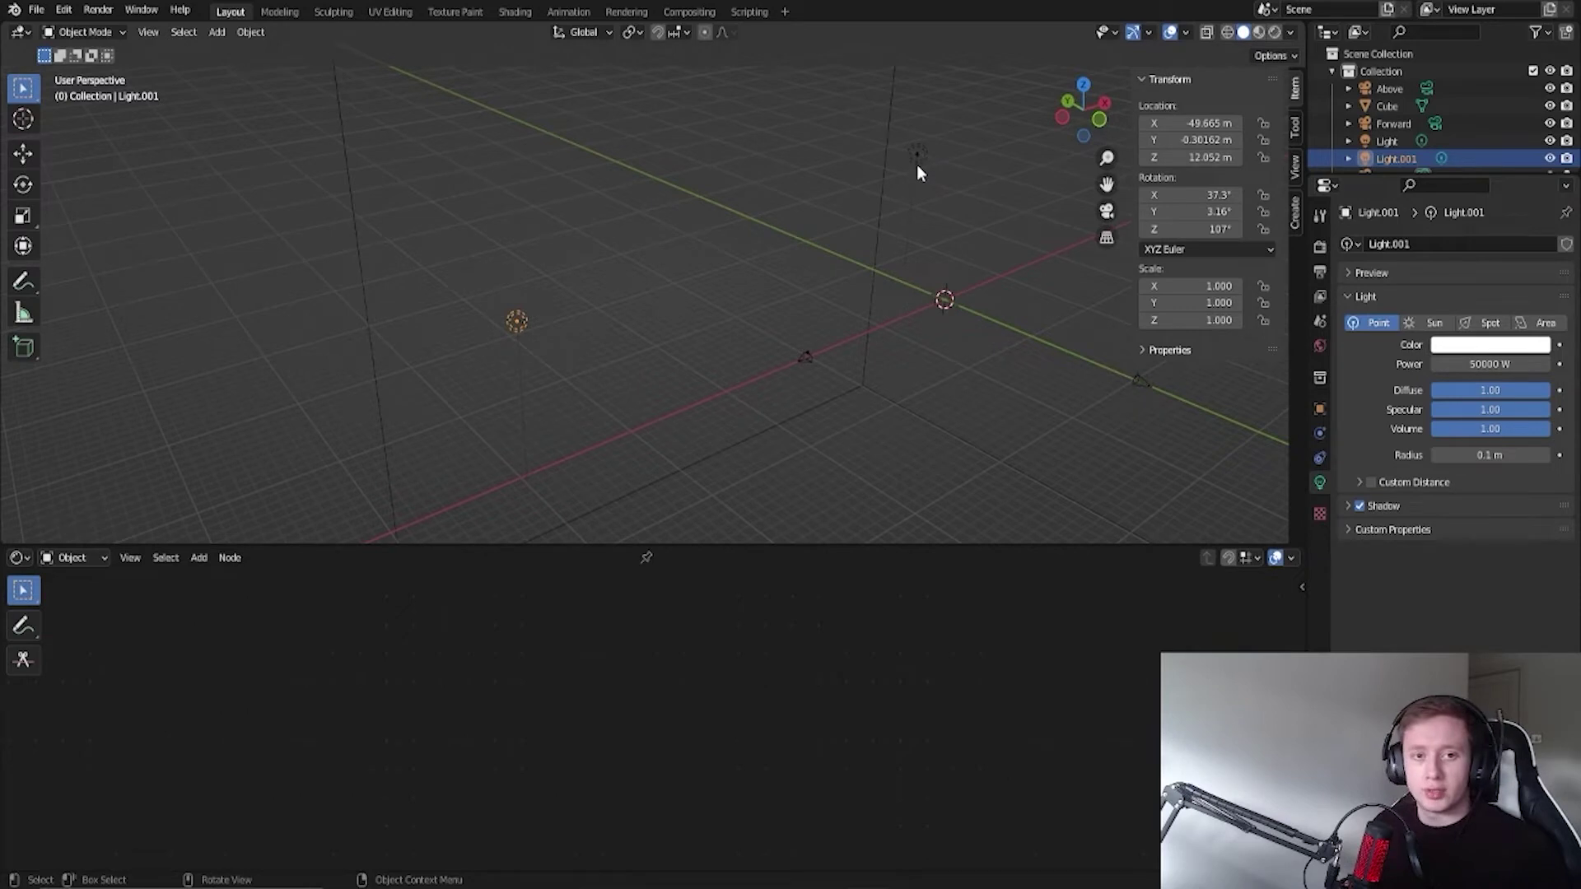
middle_click_drag(916, 164, 795, 253, "shift")
left_click(791, 252)
middle_click_drag(880, 287, 713, 331)
left_click_drag(758, 544, 758, 660)
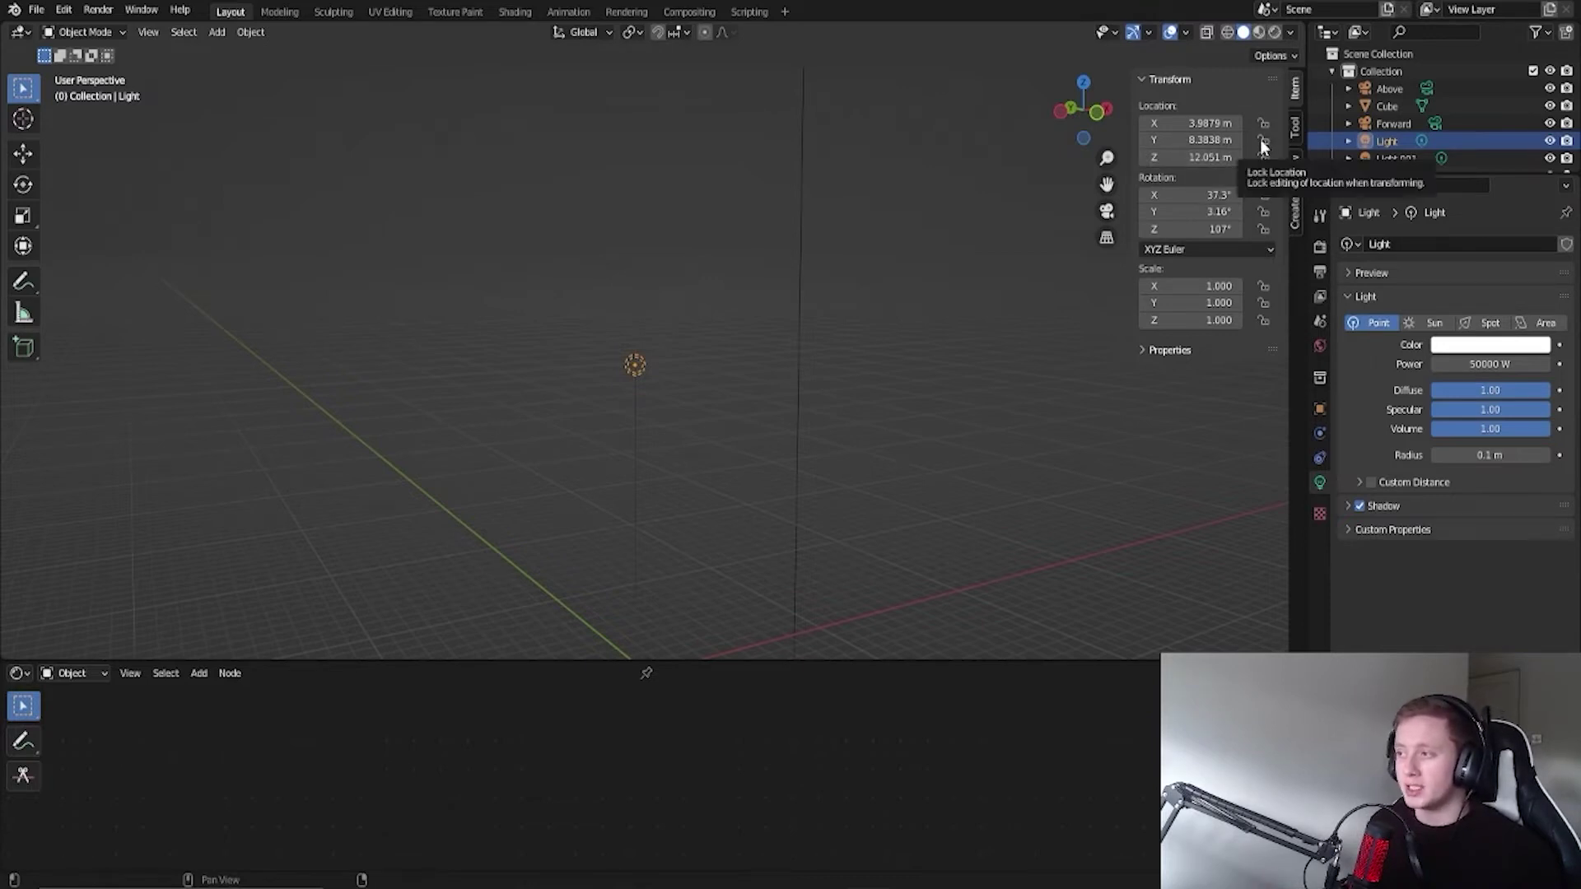
middle_click_drag(910, 233, 972, 354)
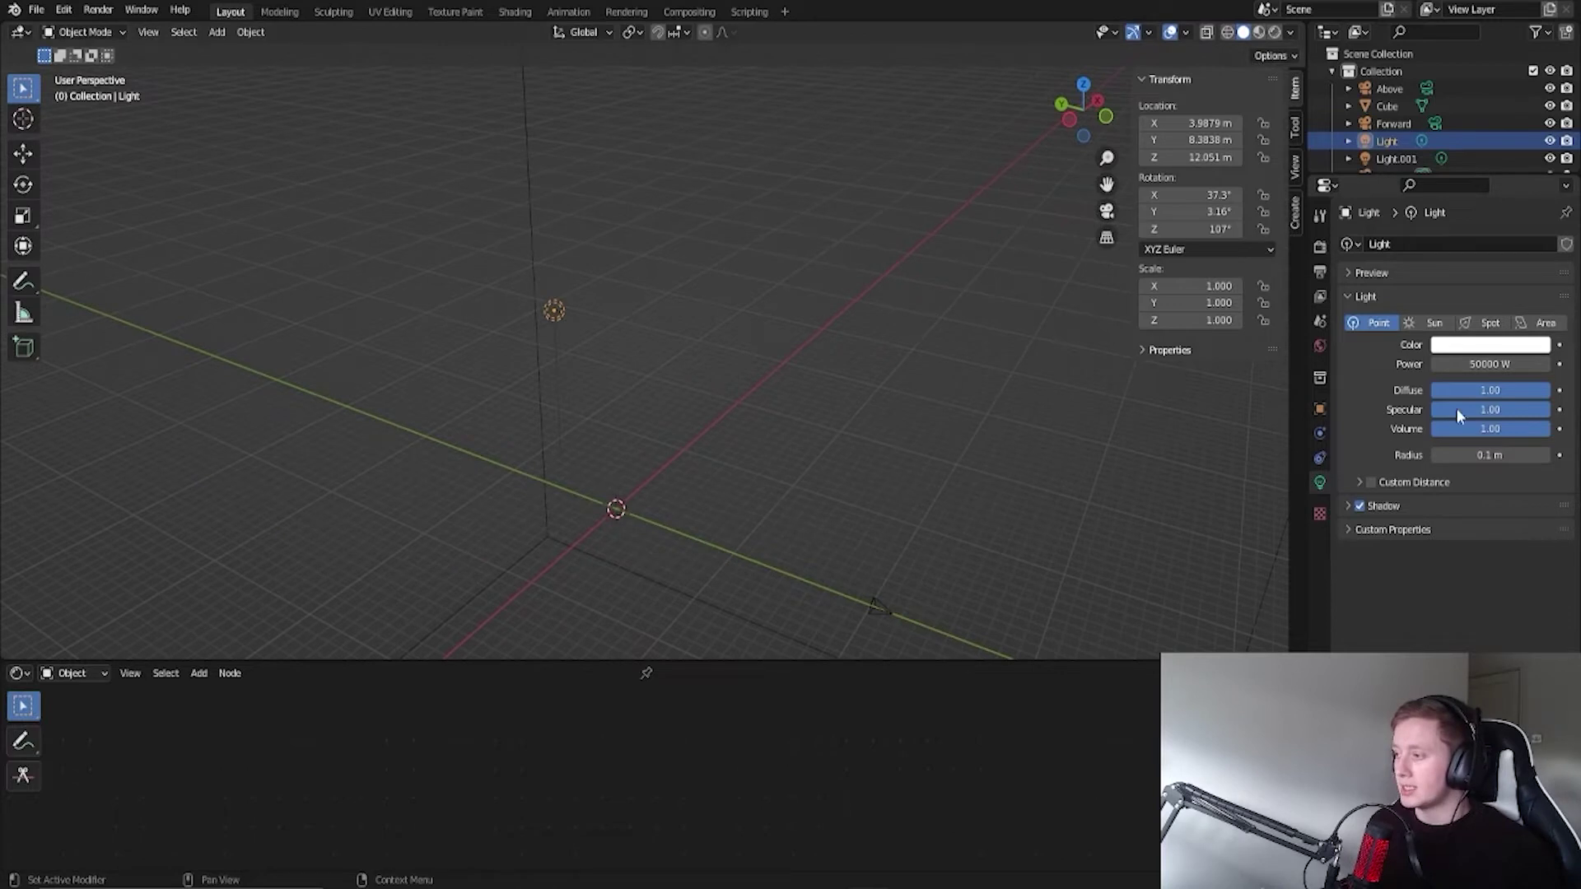
Step: View the clouds through the active camera in Rendered shading and play the animation
left_click(1106, 212)
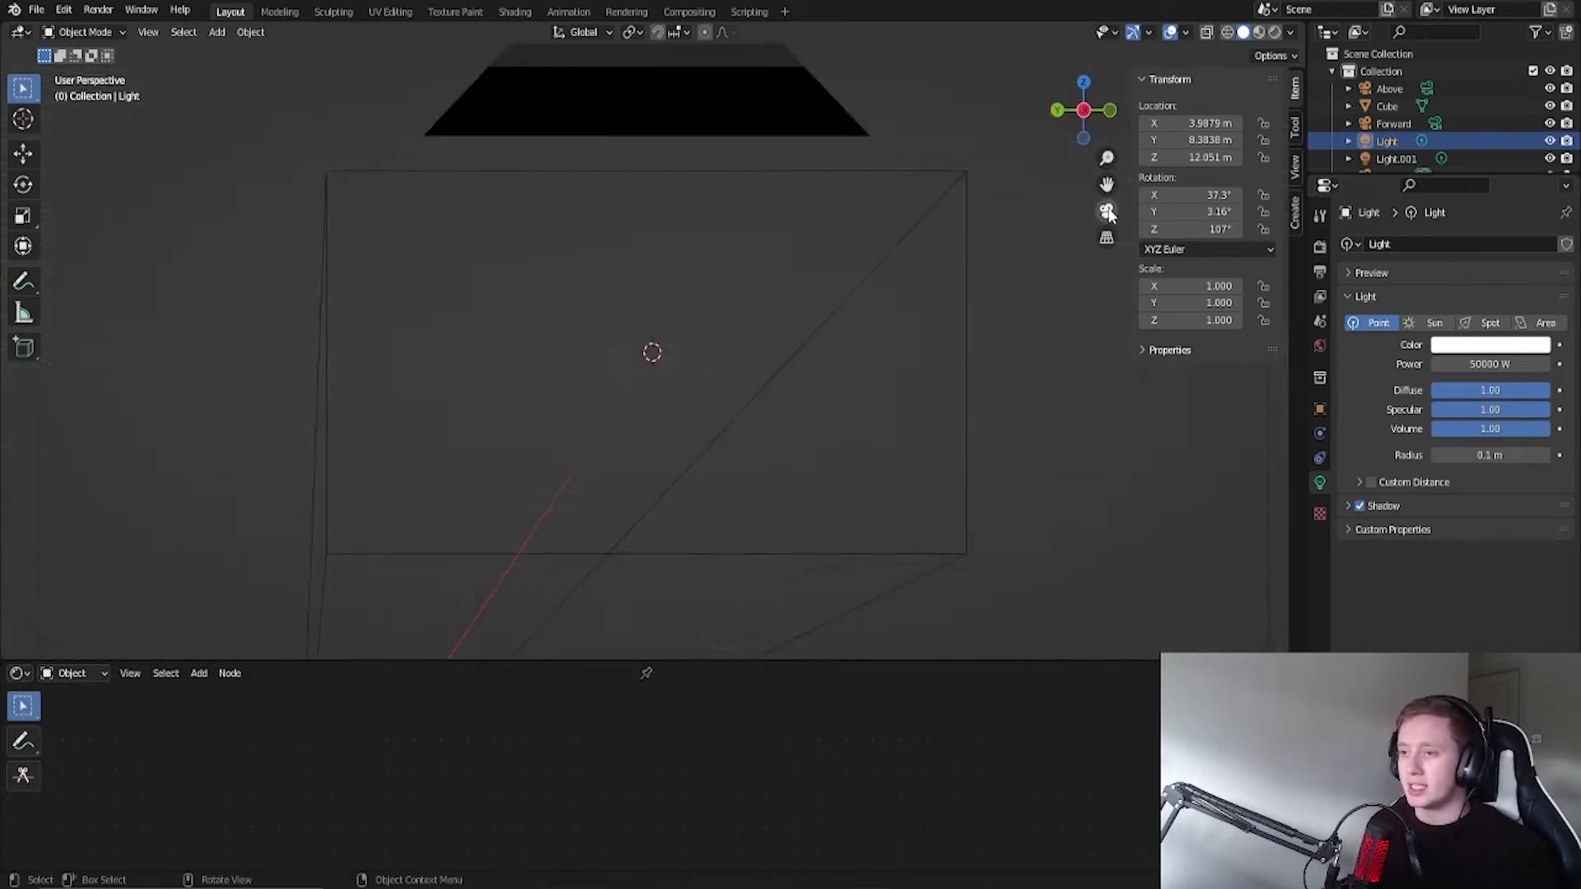
key("z")
left_click(733, 283)
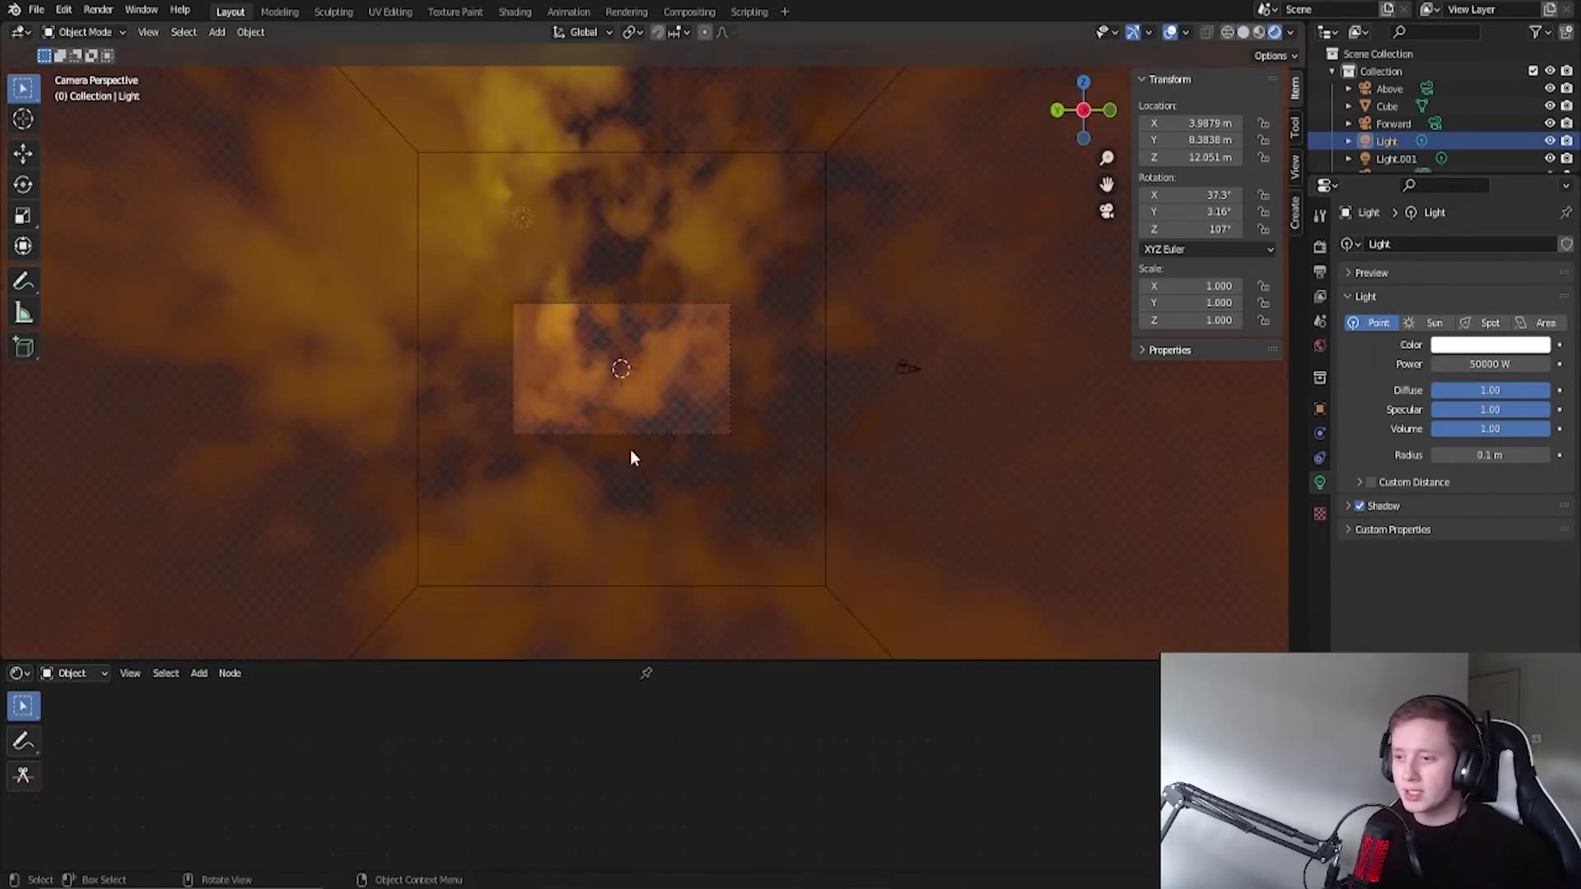
key("space")
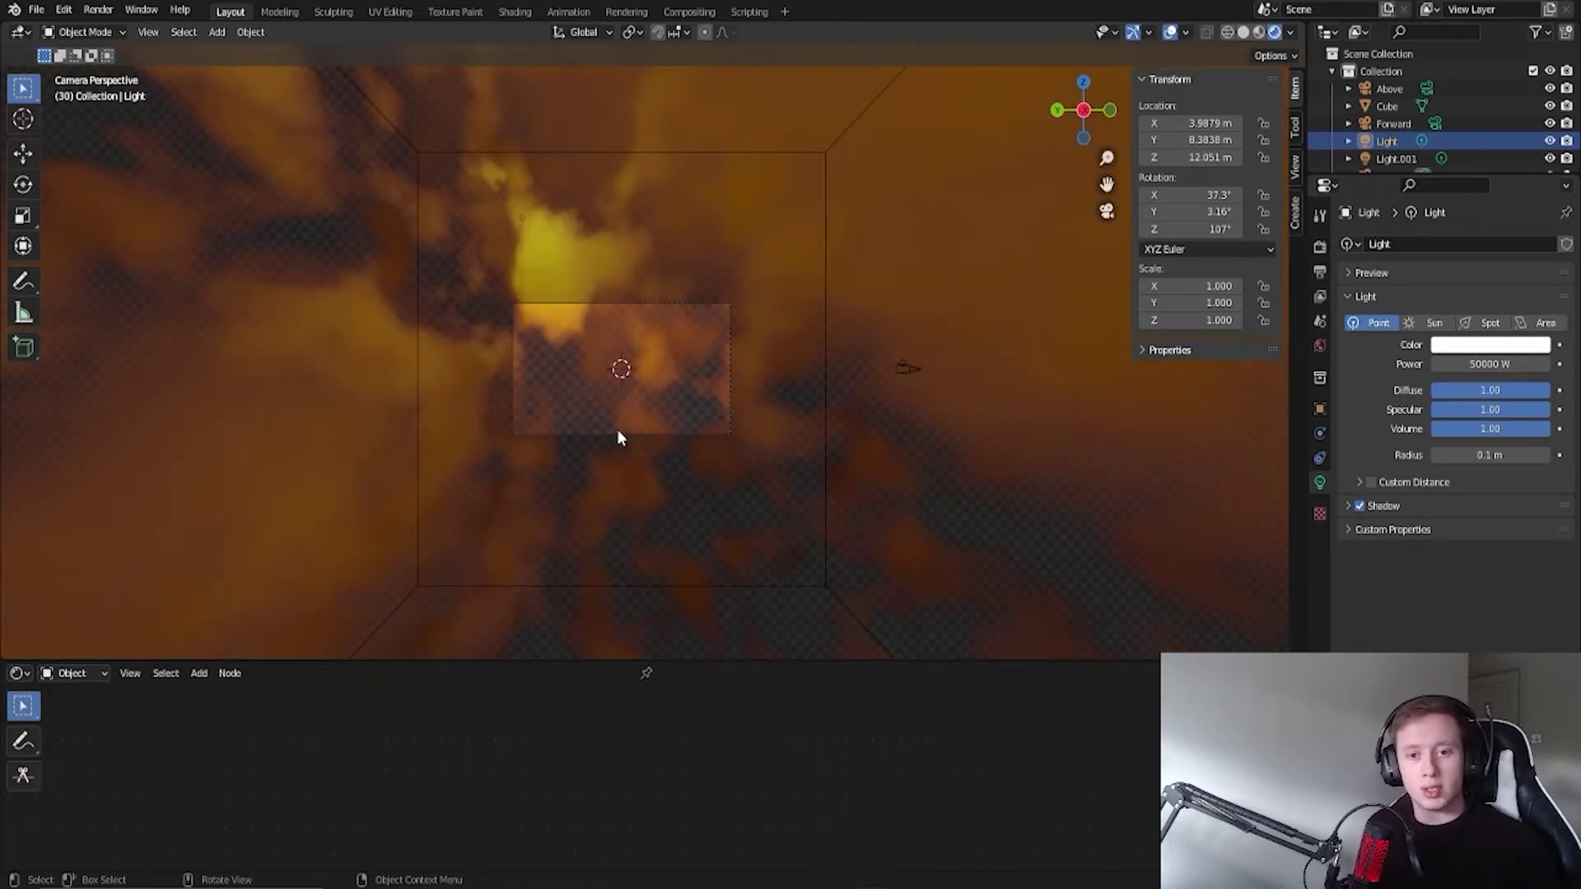
Step: Leave the camera view, return to Solid shading and select the Right camera on the X axis
key("z")
left_click(630, 348)
mouse_move(751, 433)
middle_mouse_down()
mouse_move(804, 435)
mouse_move(416, 437)
mouse_move(629, 409)
middle_mouse_up()
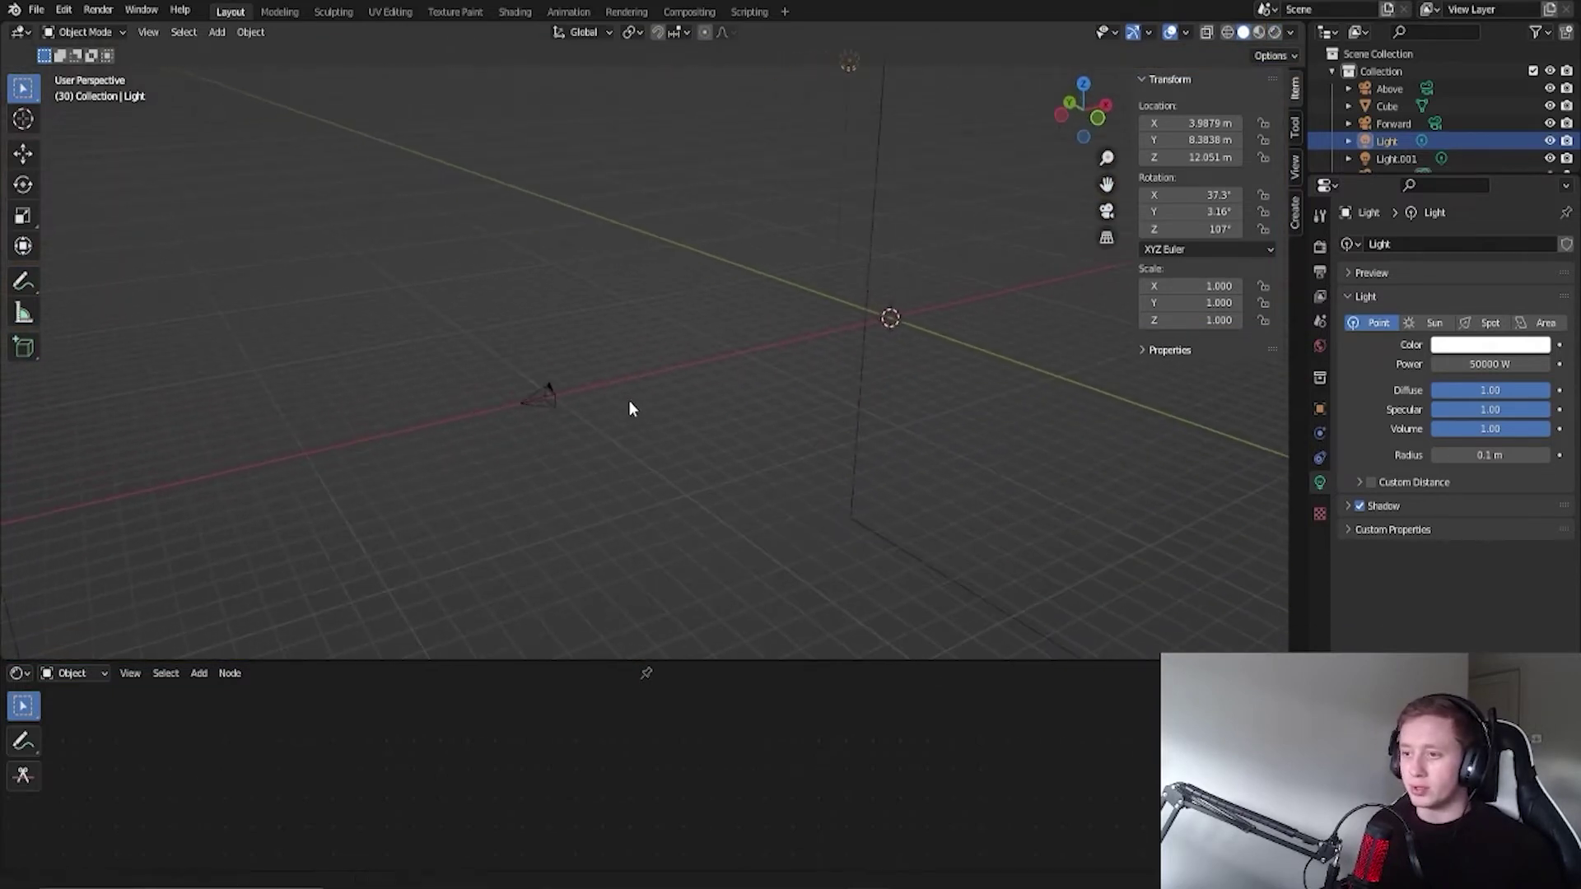
left_click(537, 397)
middle_click_drag(763, 442, 871, 428)
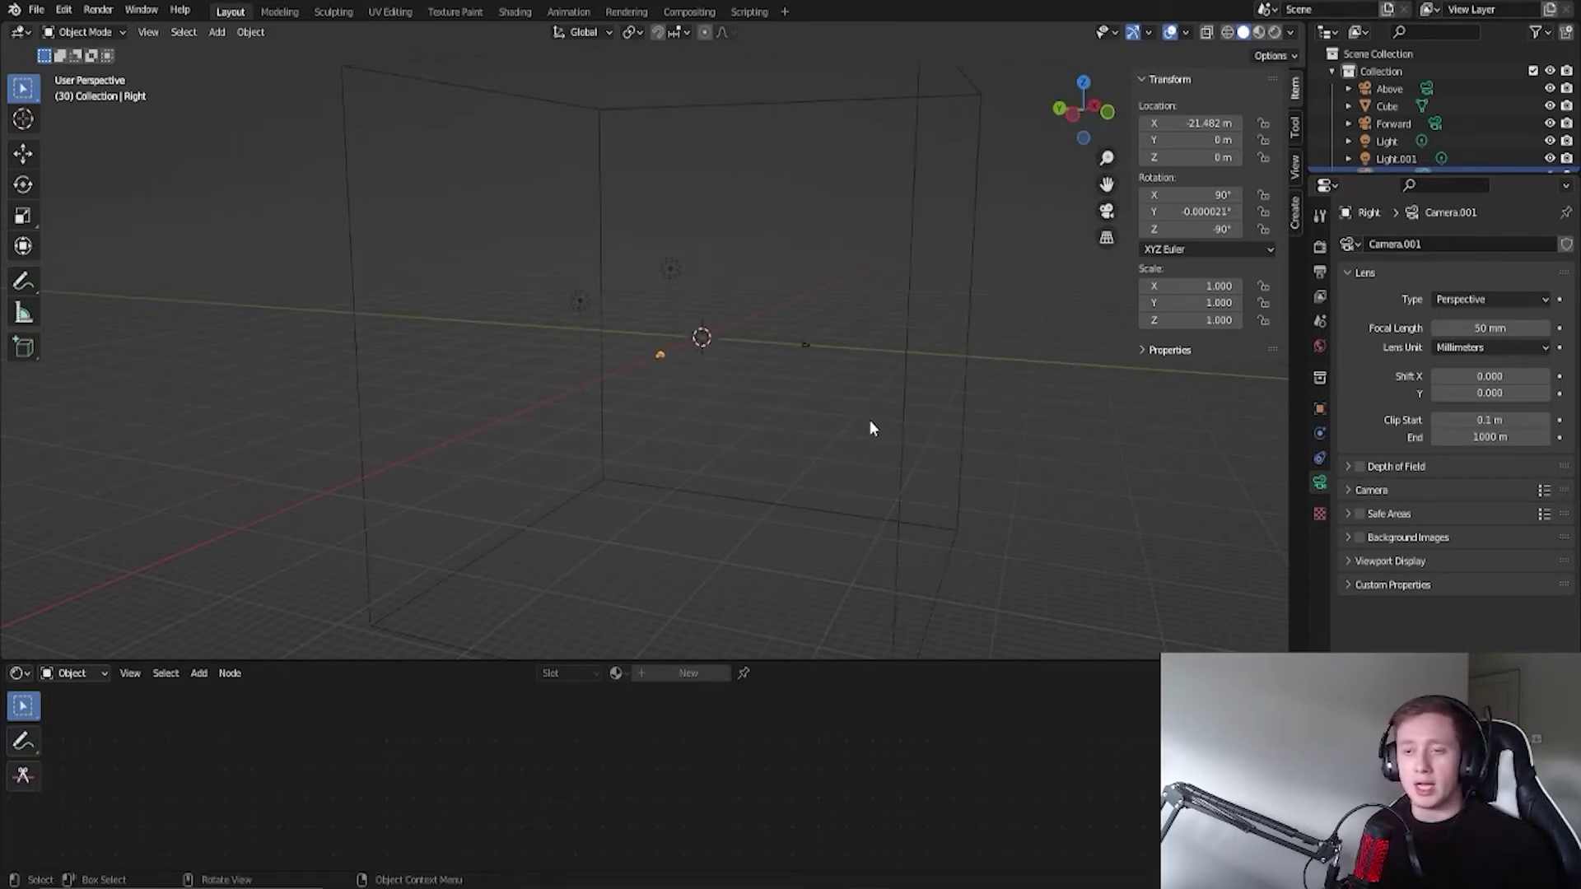
Step: Select the cloud cube to check its extents, and reselect the Right camera to examine its location and rotation
left_click(912, 209)
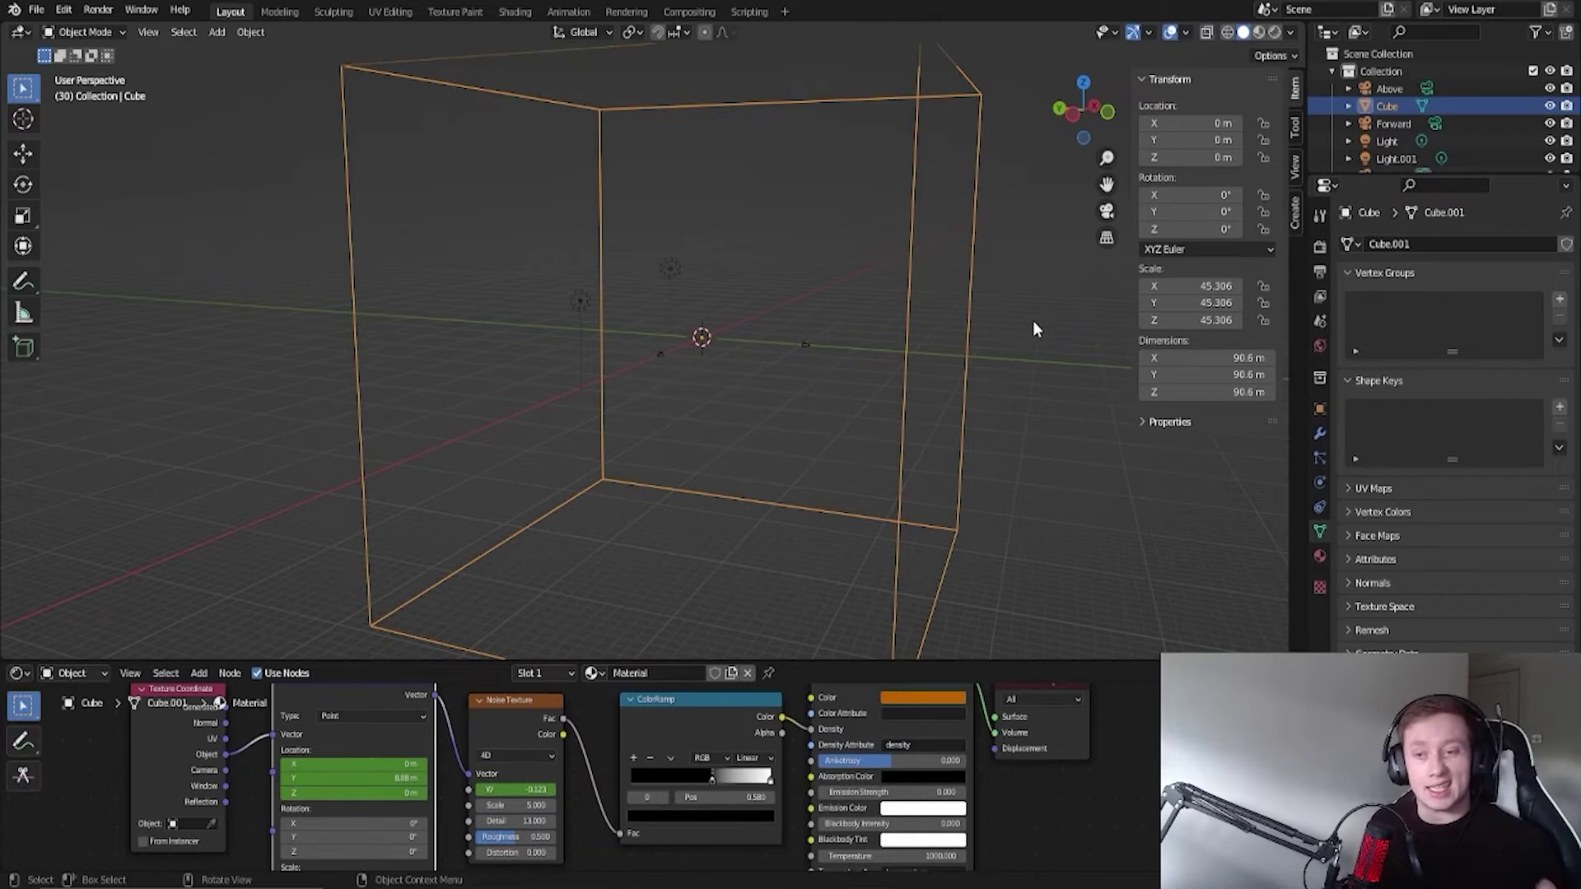
left_click(1007, 338)
middle_click_drag(682, 357, 552, 385)
left_click(550, 386)
mouse_move(696, 384)
middle_mouse_down()
mouse_move(751, 382)
mouse_move(723, 384)
middle_mouse_up()
middle_click_drag(955, 213, 808, 289)
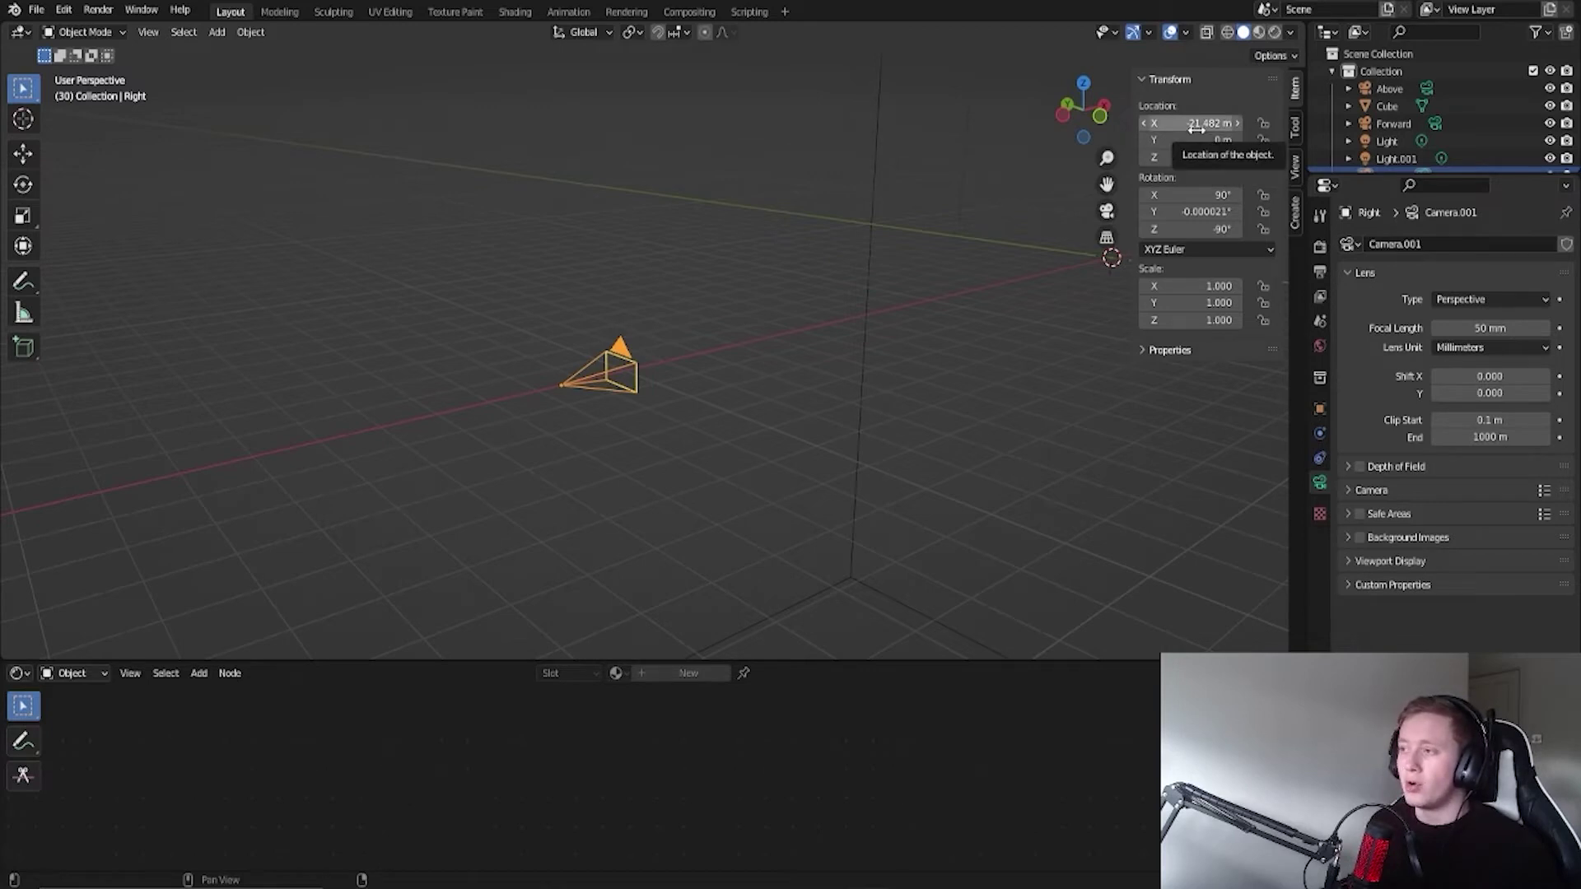
left_click(805, 274)
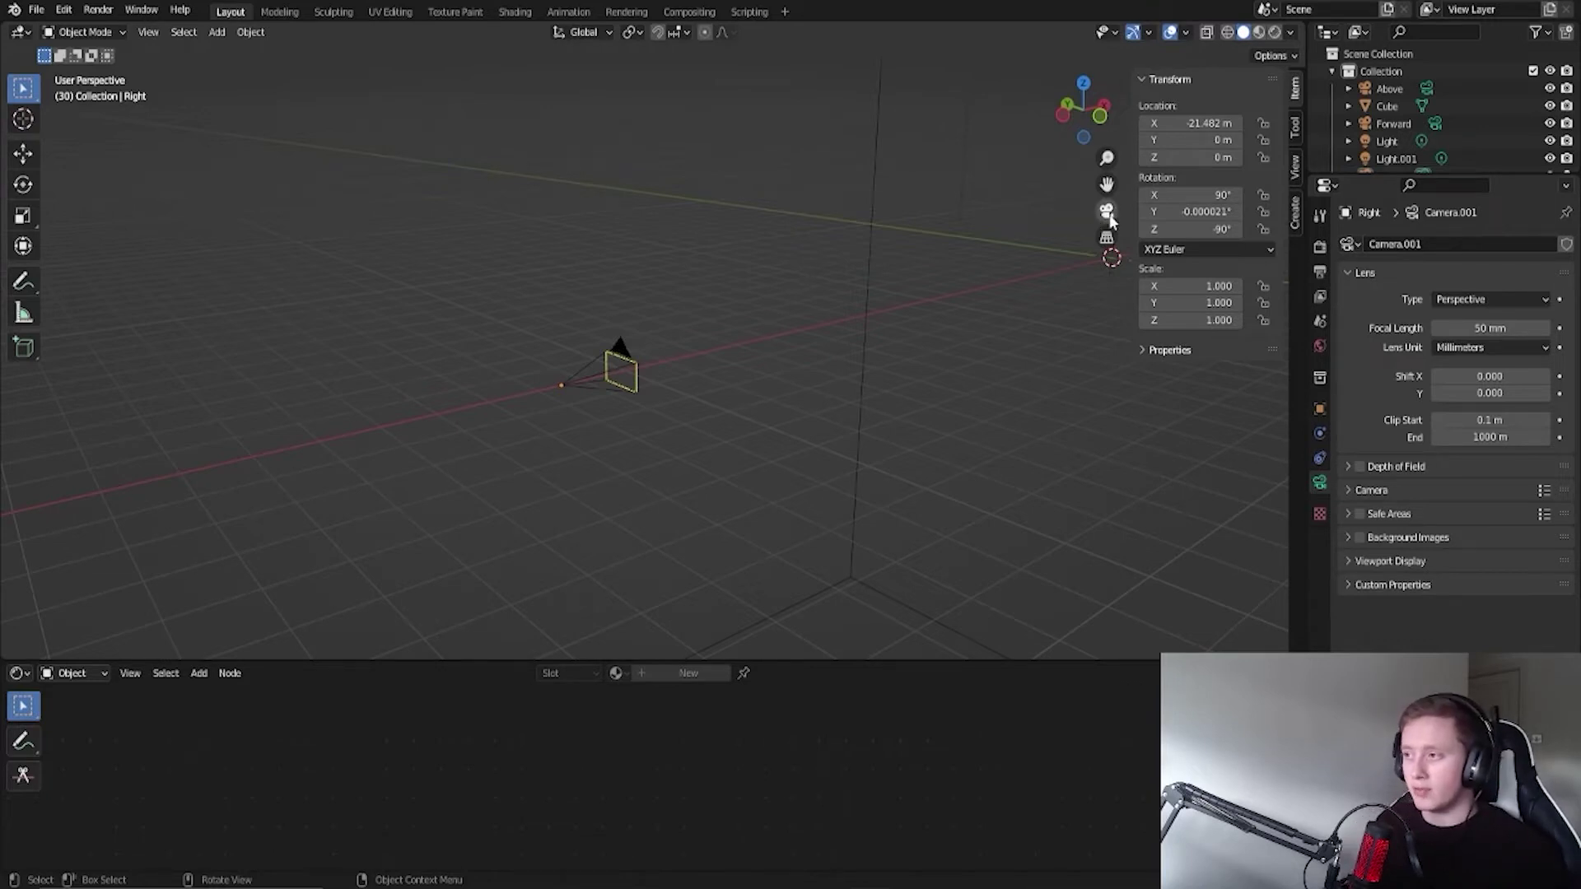
Step: Replace the Shader Editor with the Timeline and view the scene through the camera in Rendered shading
left_click(20, 674)
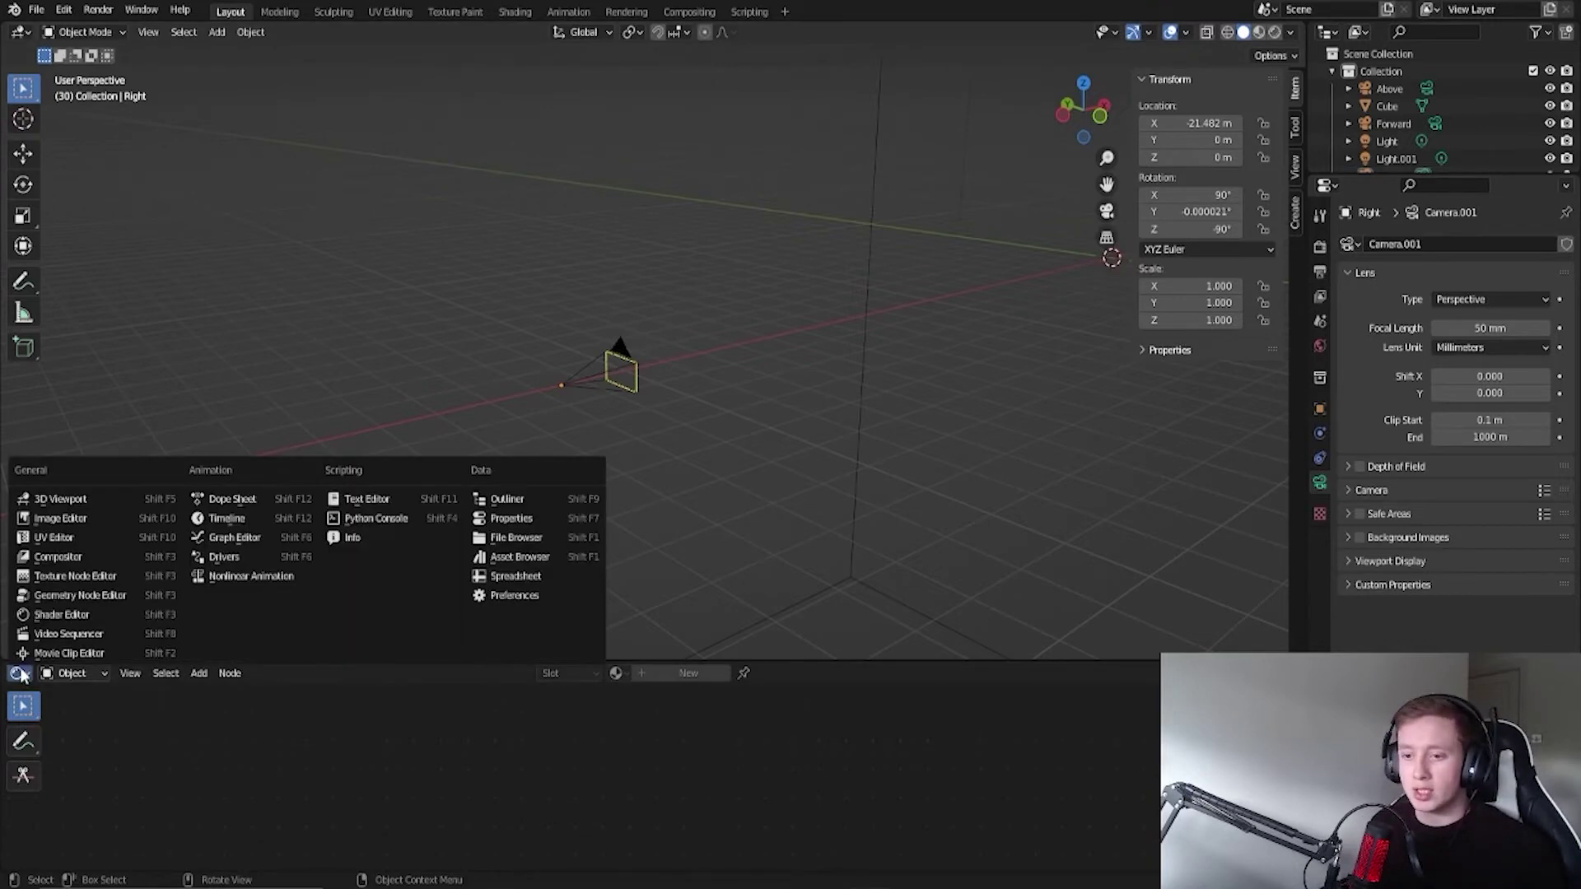
left_click(237, 519)
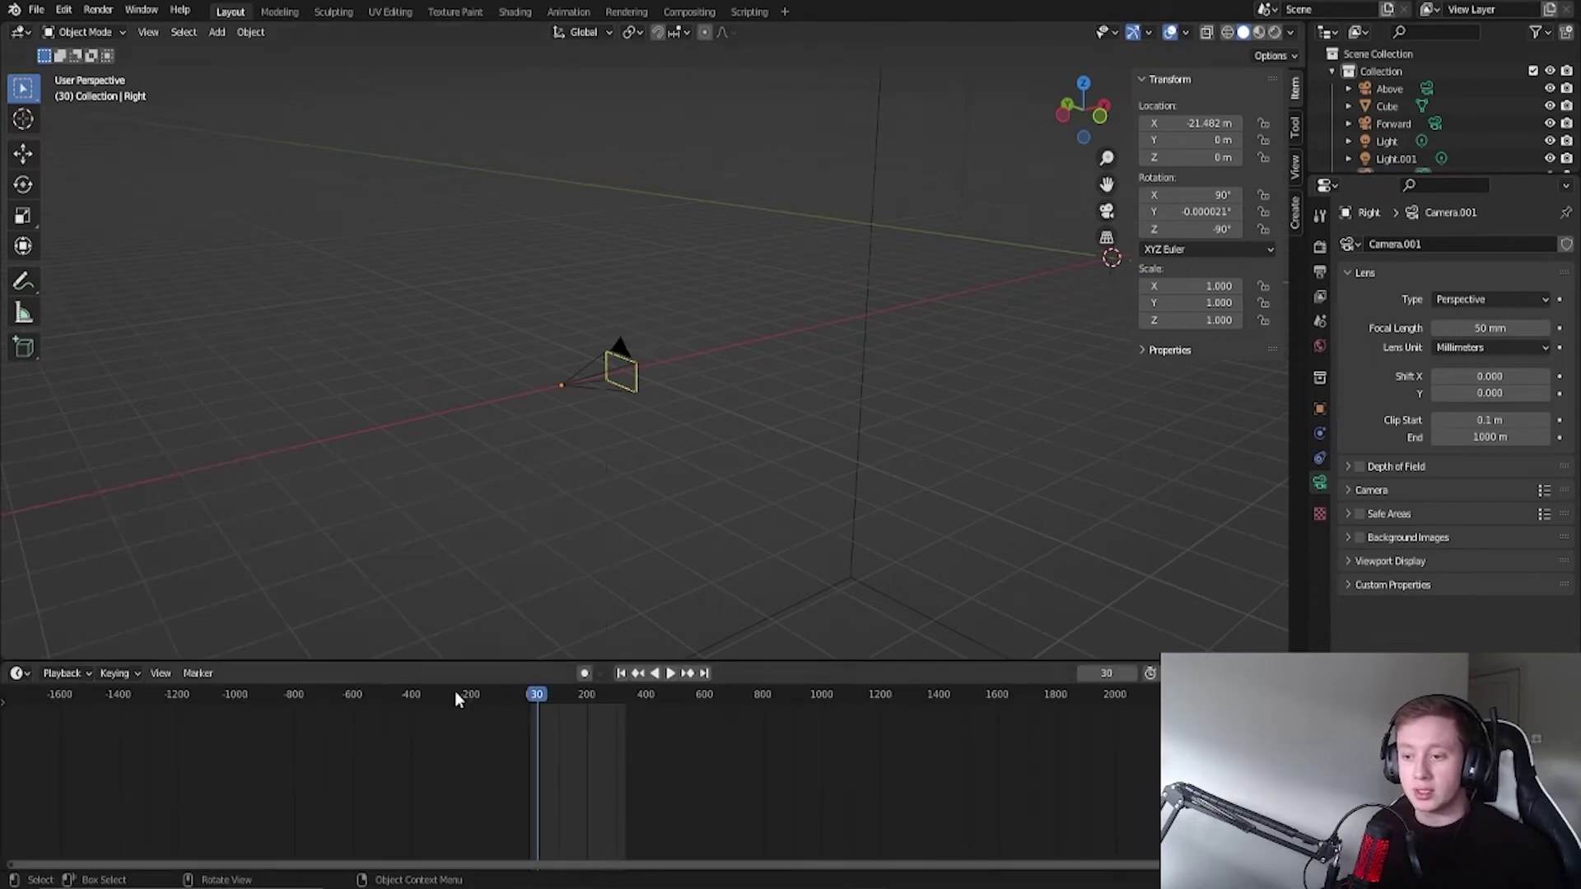
left_click(1106, 211)
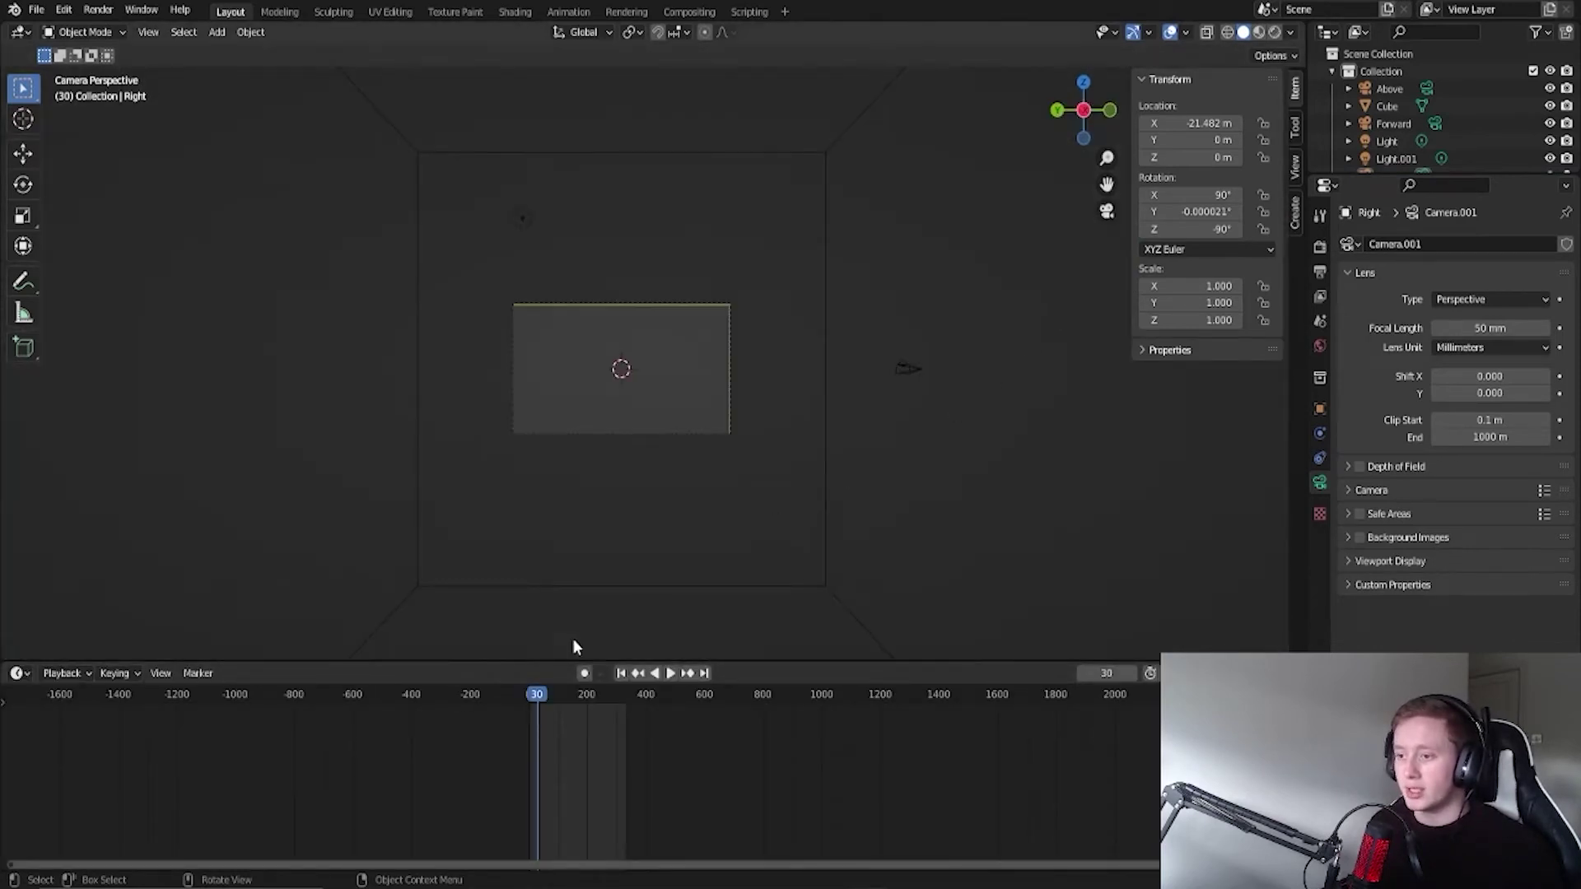
key("z")
left_click(605, 432)
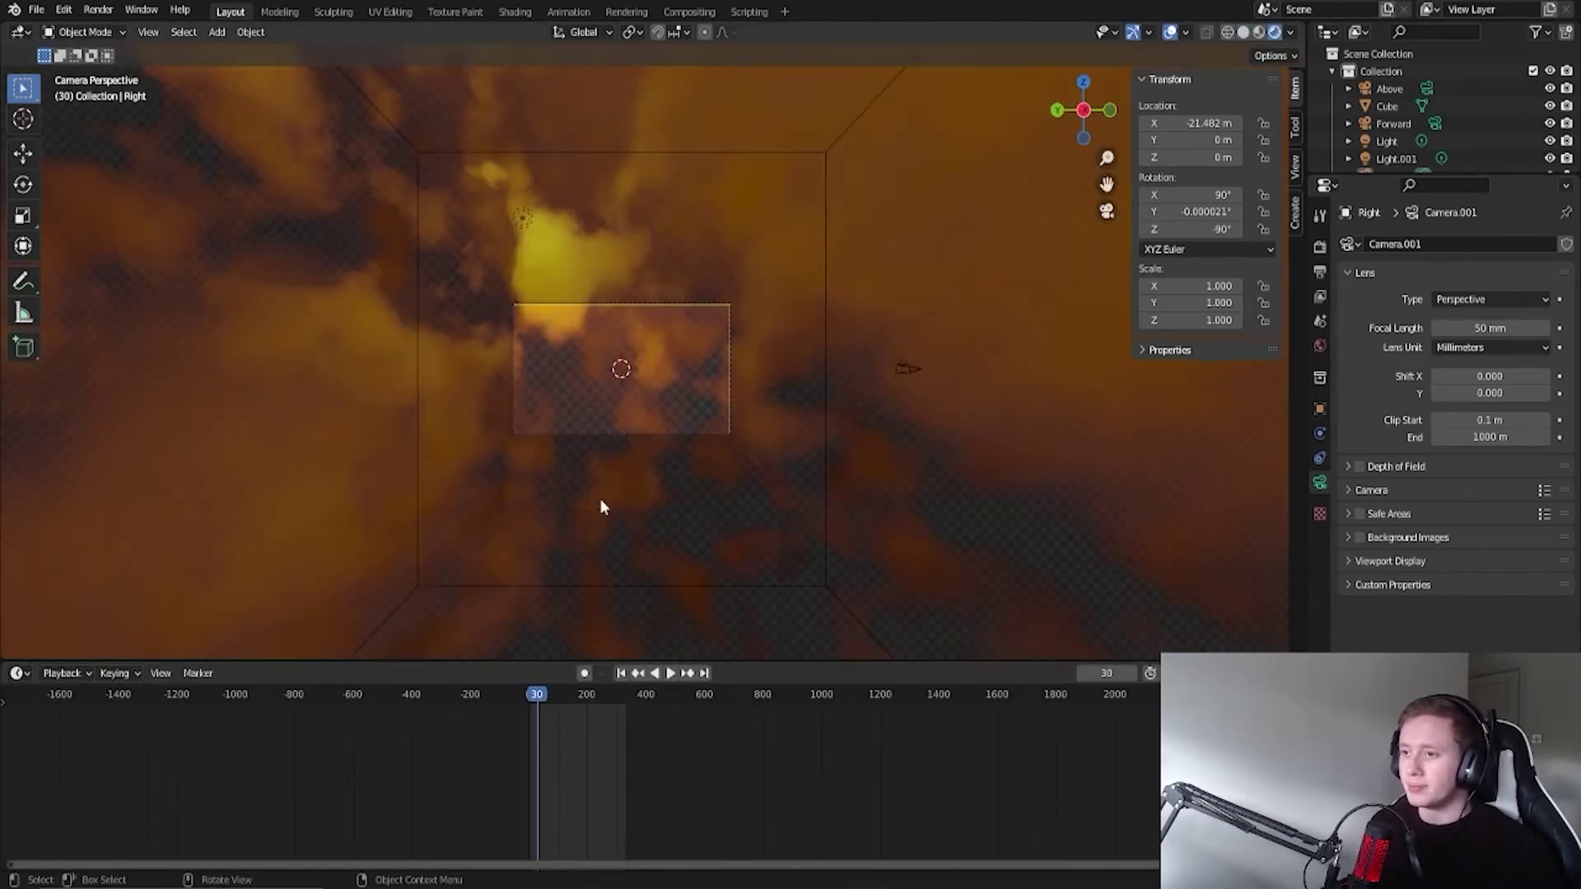
Step: Play the animation in two passes and examine the moving clouds inside the camera frame
key("space")
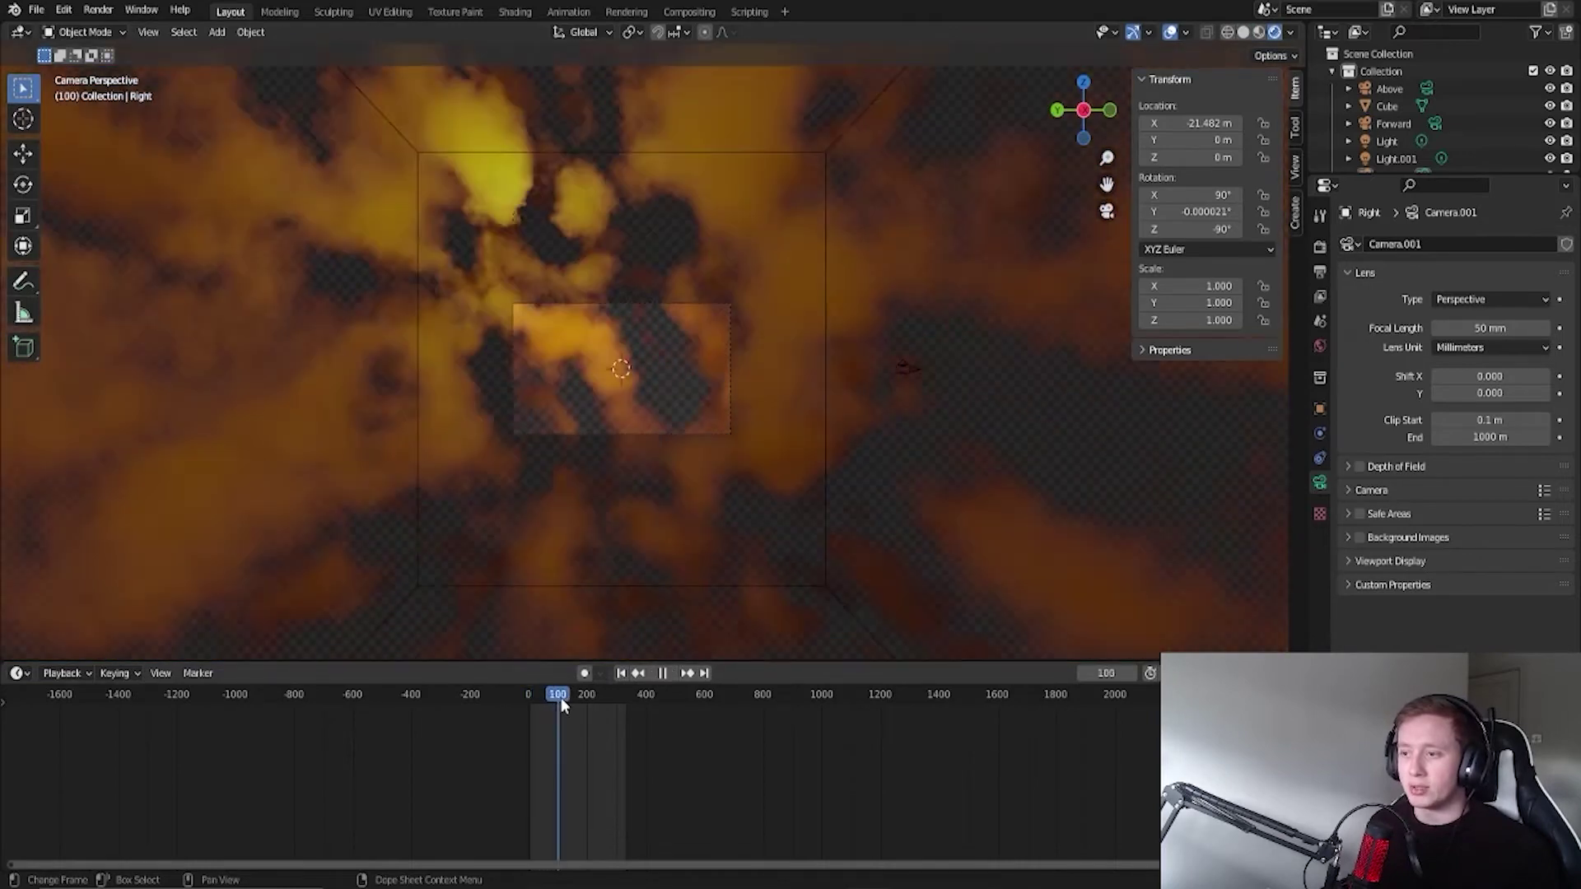
key("space")
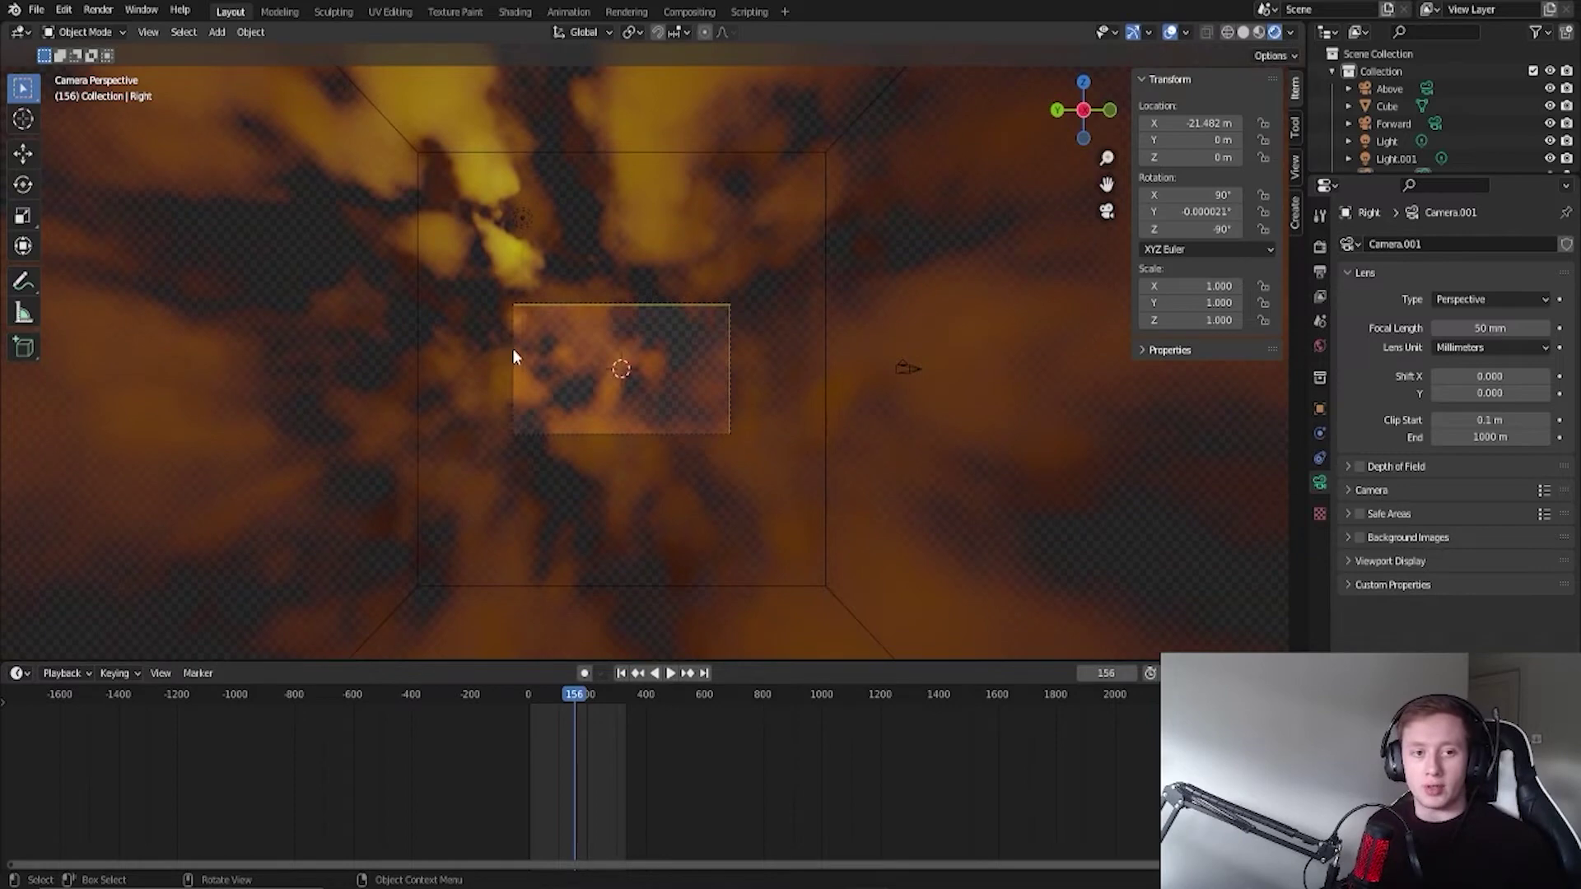
scroll(512, 348, "up", 6)
key("space")
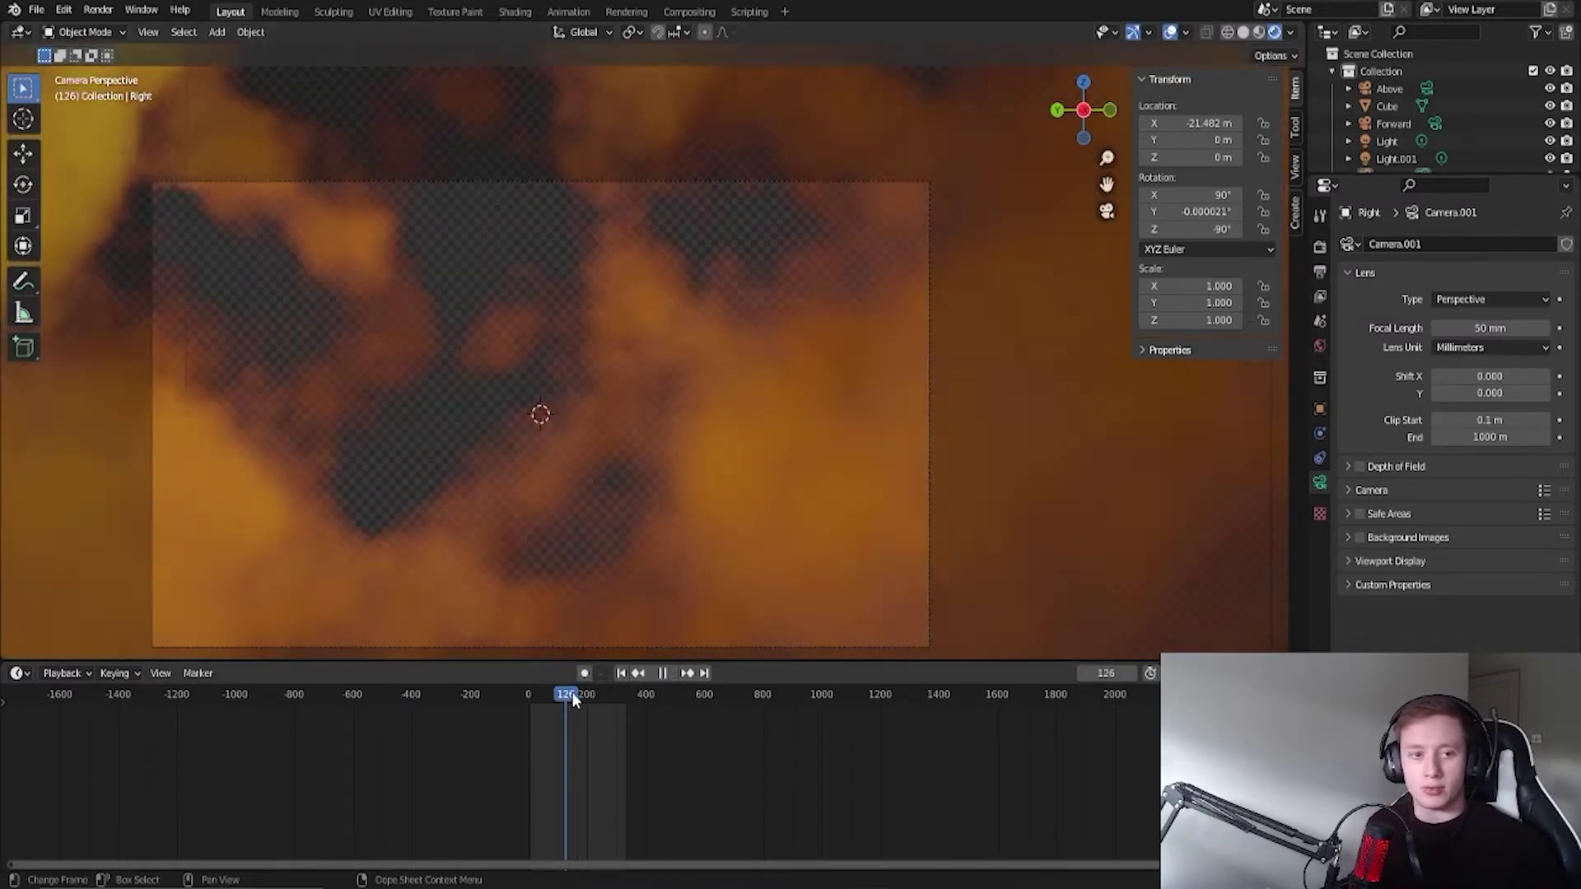
key("space")
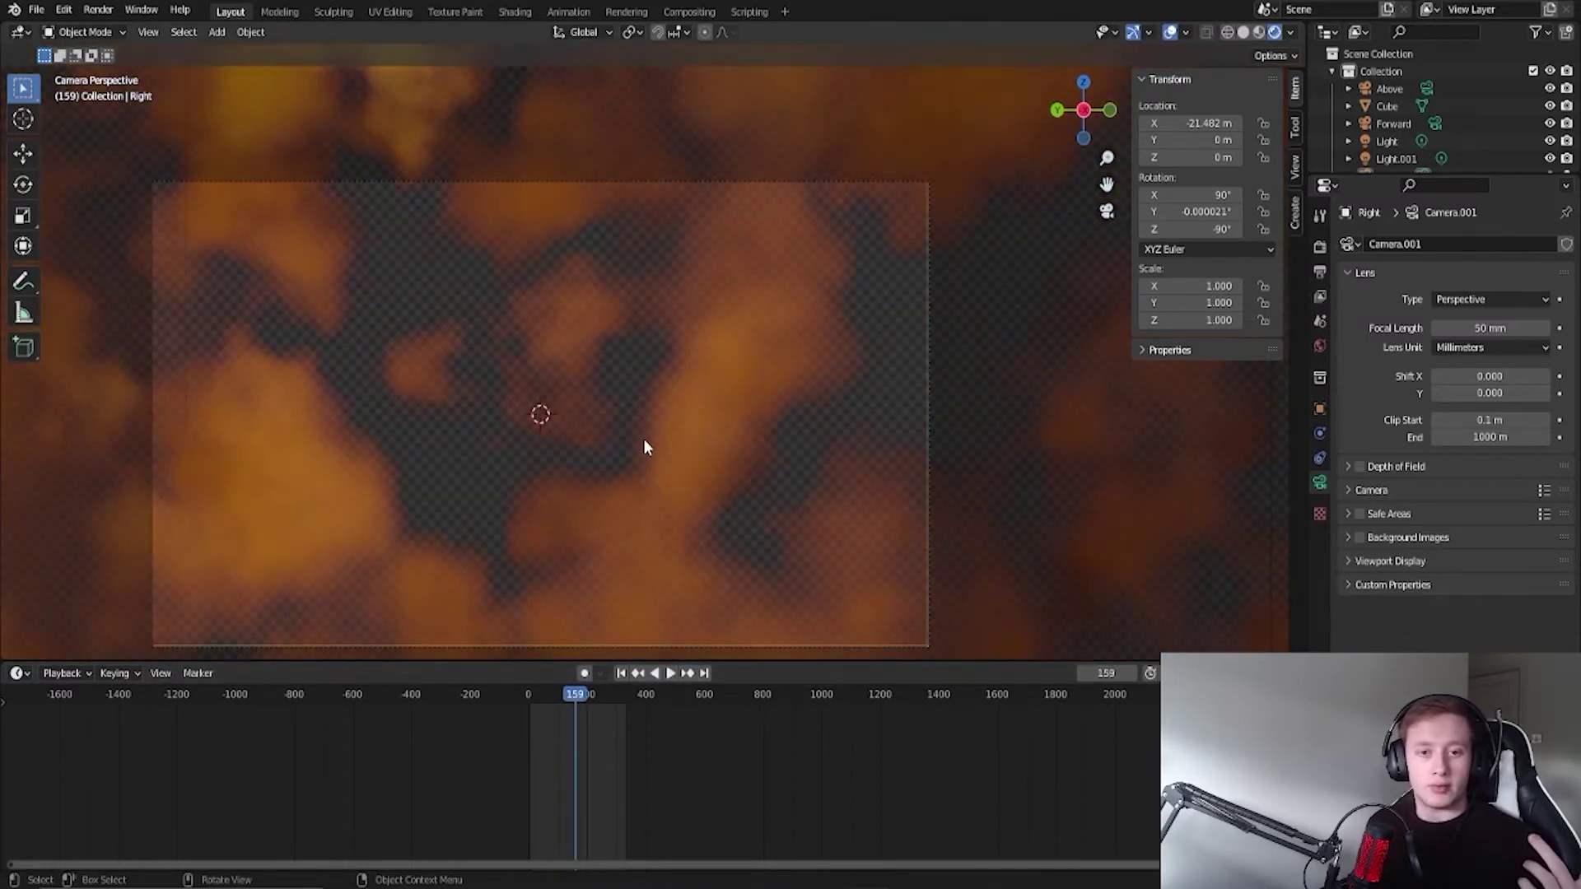
scroll(645, 442, "down", 5)
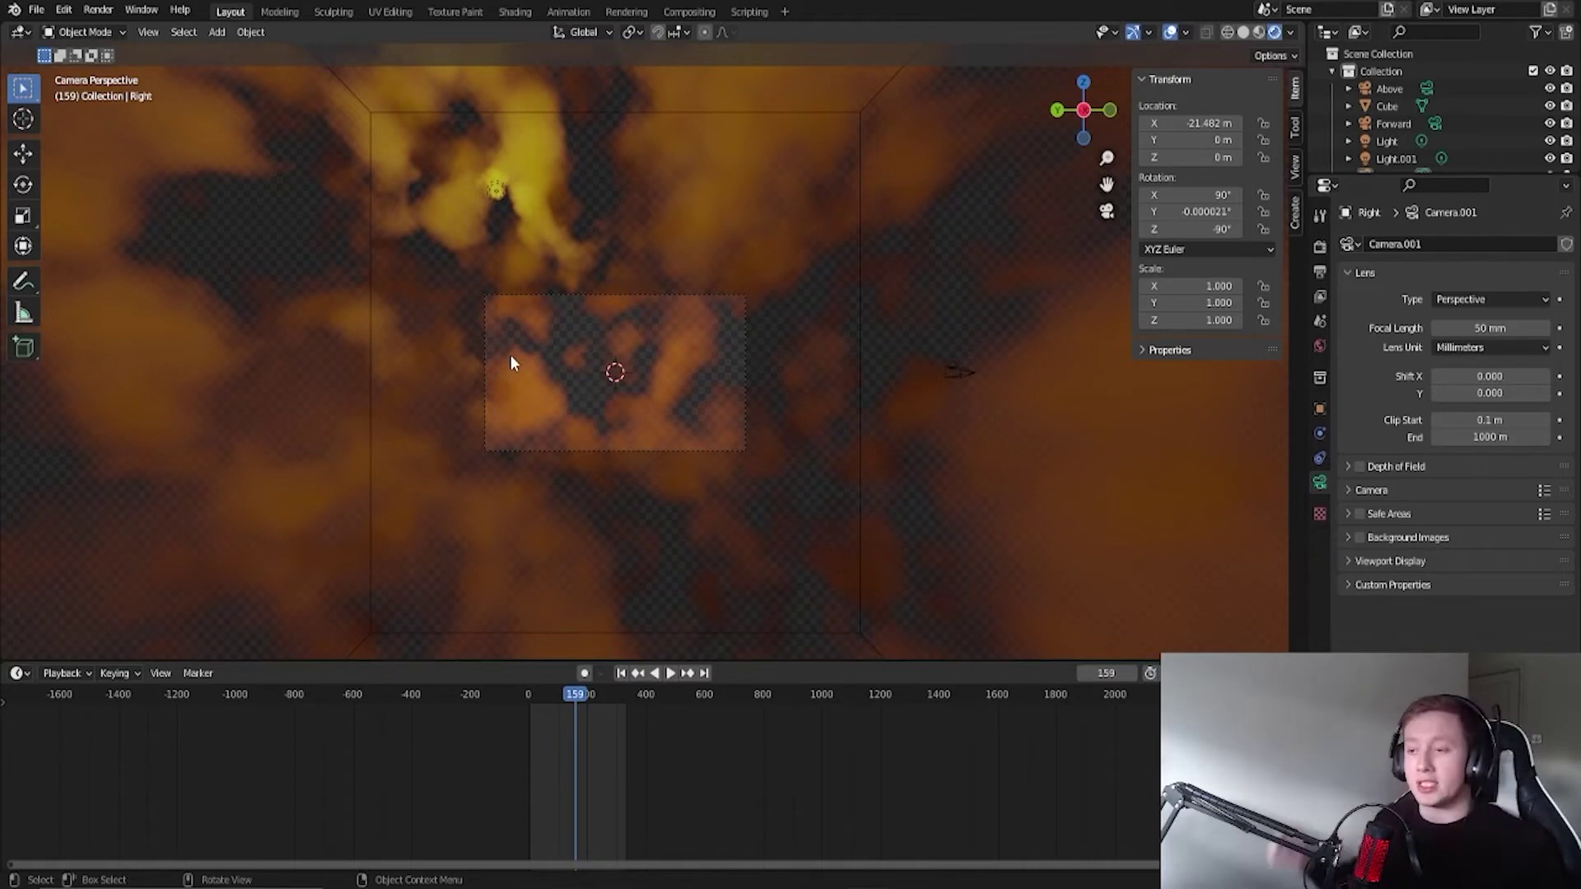
Step: Leave the camera view and switch back to Solid shading with both horizontal cameras in sight
mouse_move(739, 344)
middle_mouse_down()
mouse_move(659, 371)
mouse_move(691, 353)
middle_mouse_up()
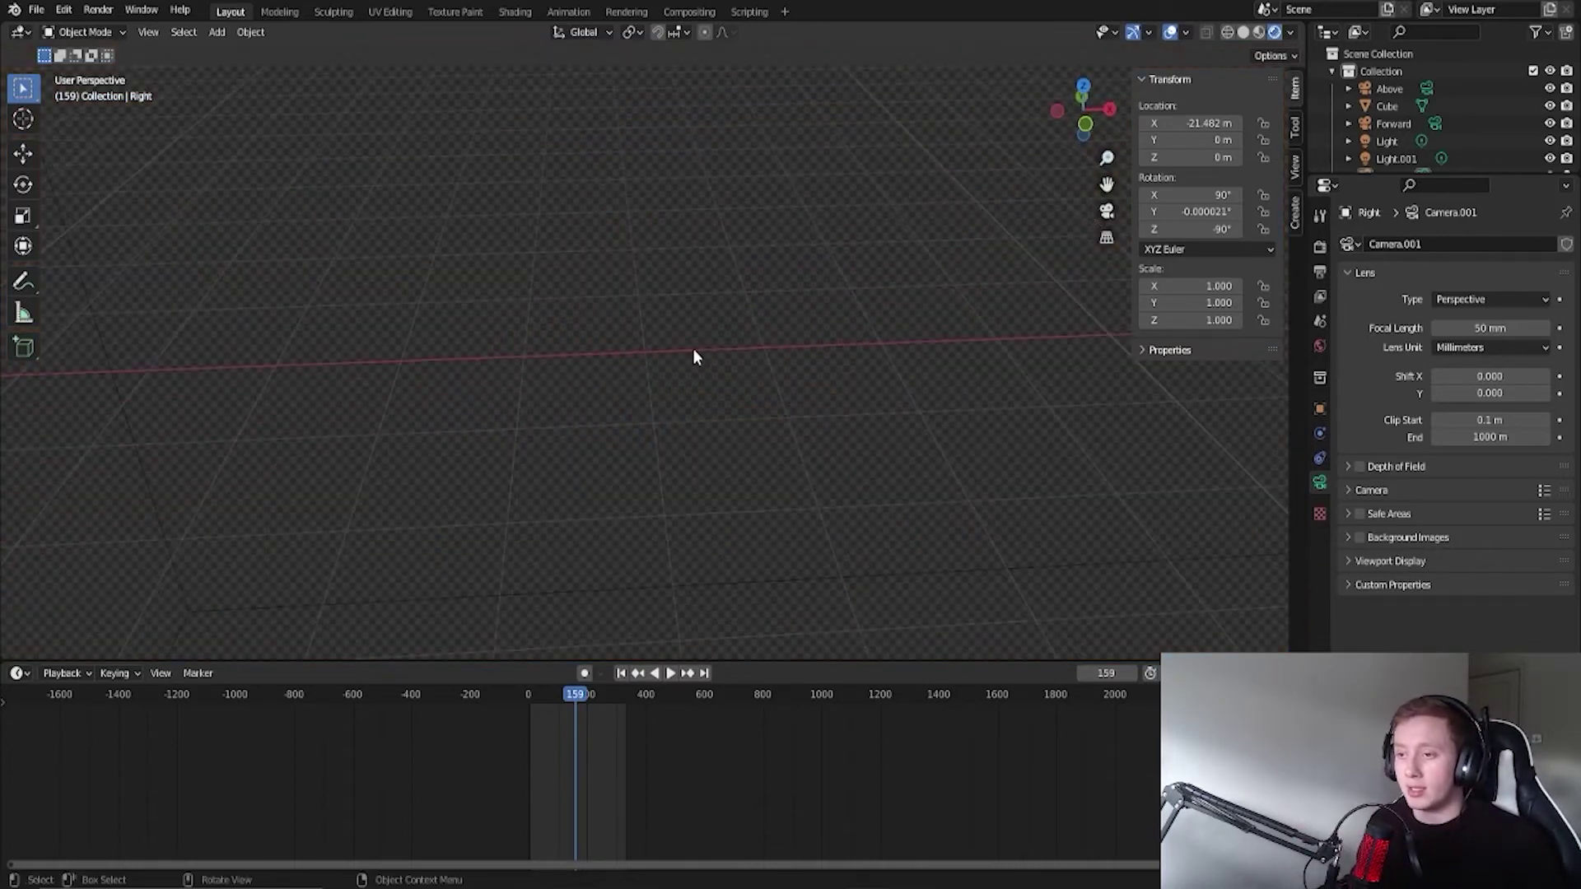
key("z")
left_click(691, 426)
middle_click_drag(692, 426, 761, 388)
scroll(761, 390, "down", 3)
key("z")
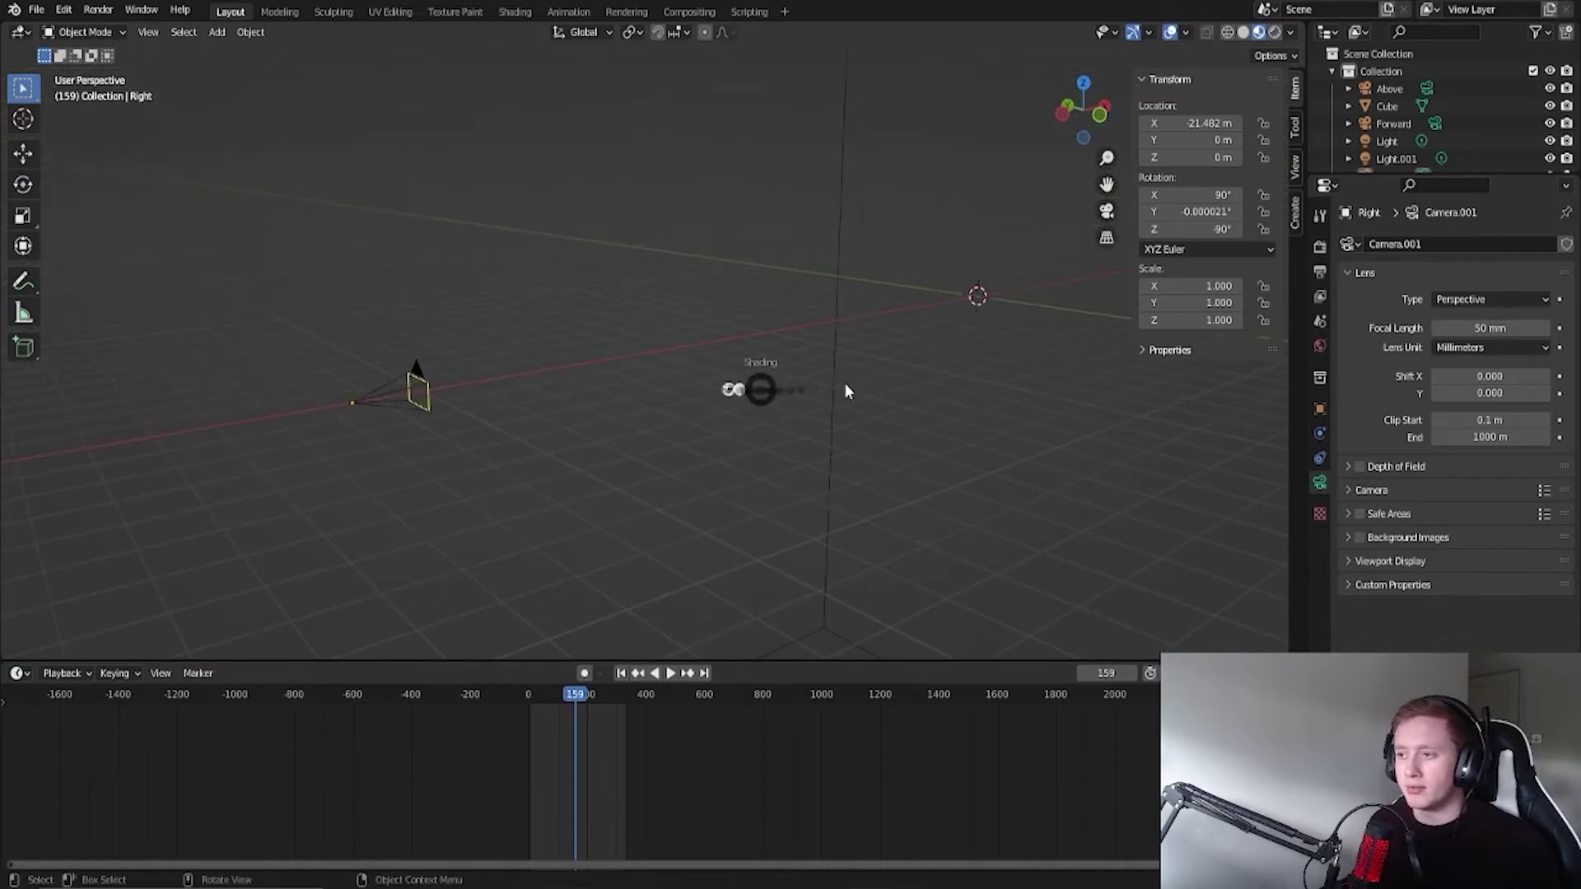
left_click(864, 388)
scroll(864, 390, "down", 2)
middle_click_drag(864, 382, 718, 415)
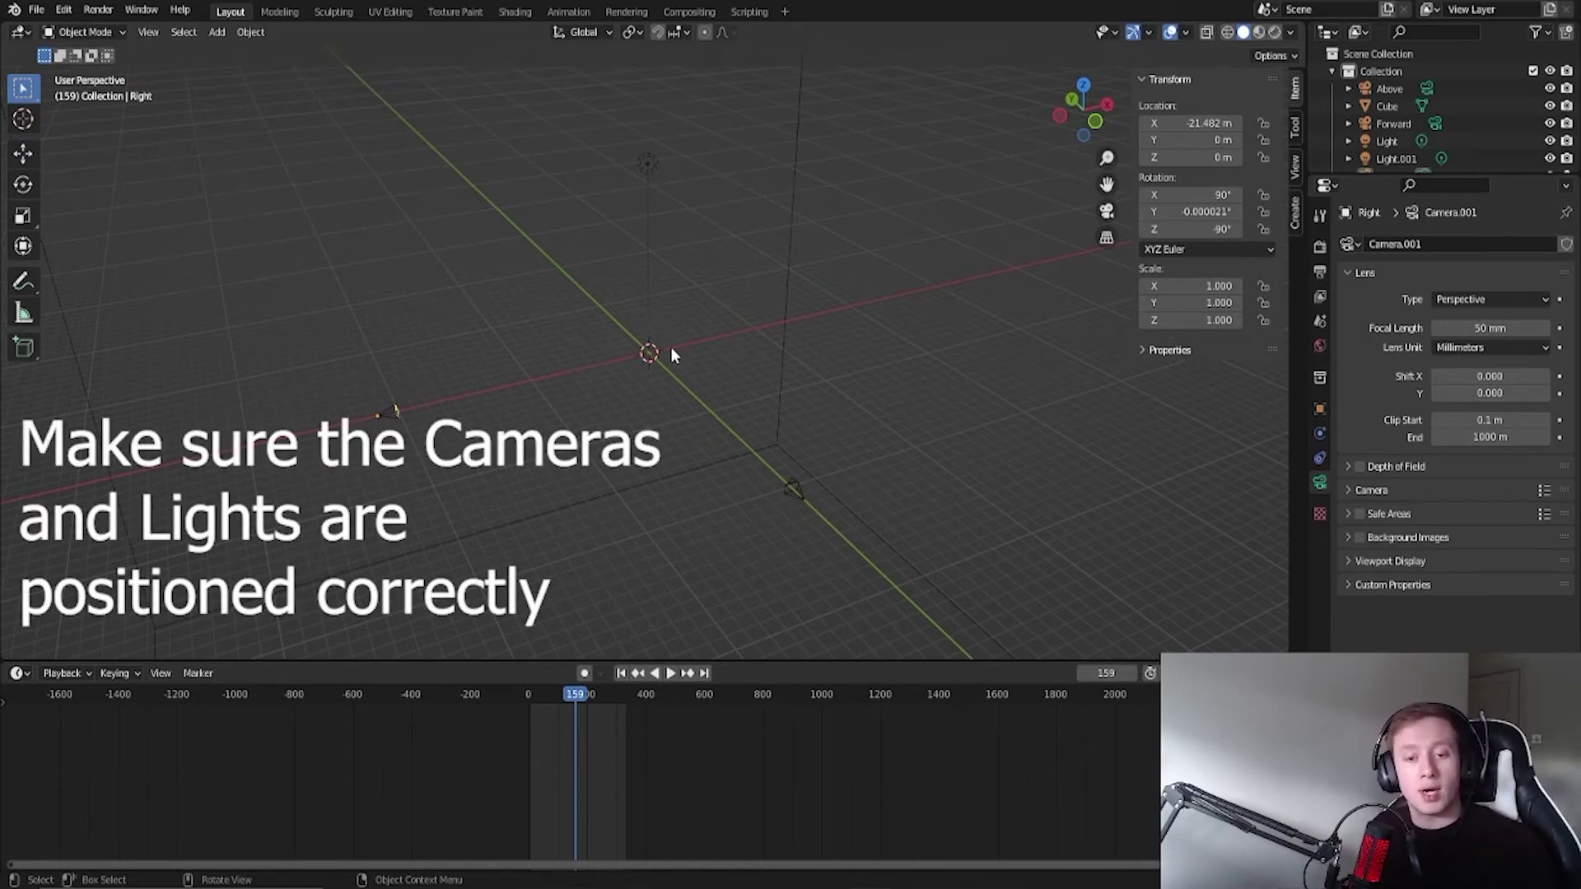
Step: Select the Forward camera on the Y axis and examine its location and rotation
middle_click_drag(728, 385, 673, 388)
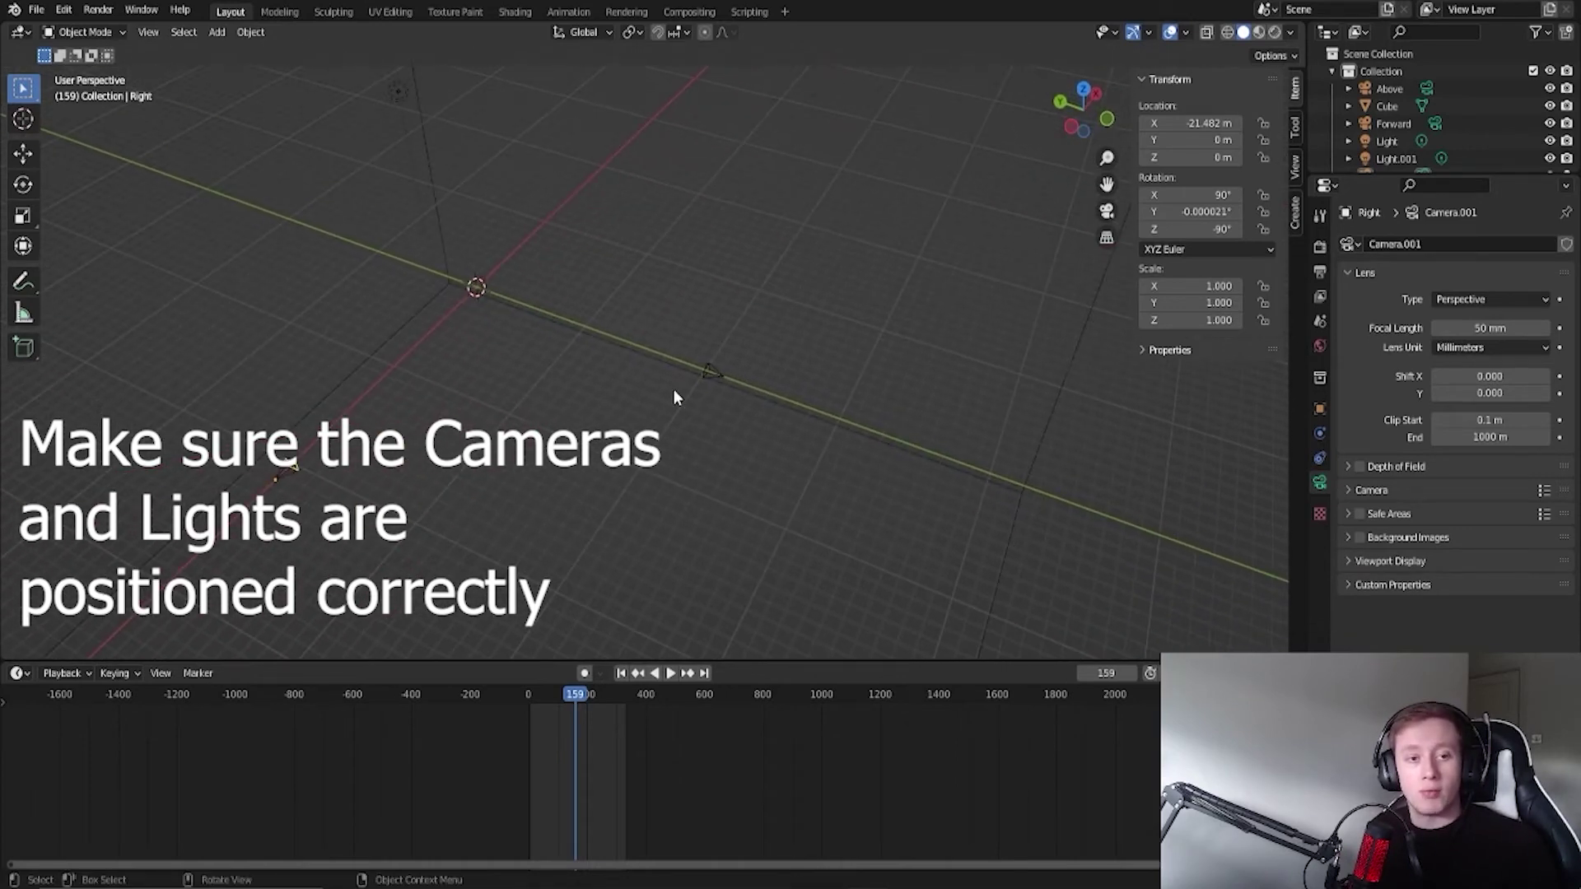
scroll(693, 388, "up", 5)
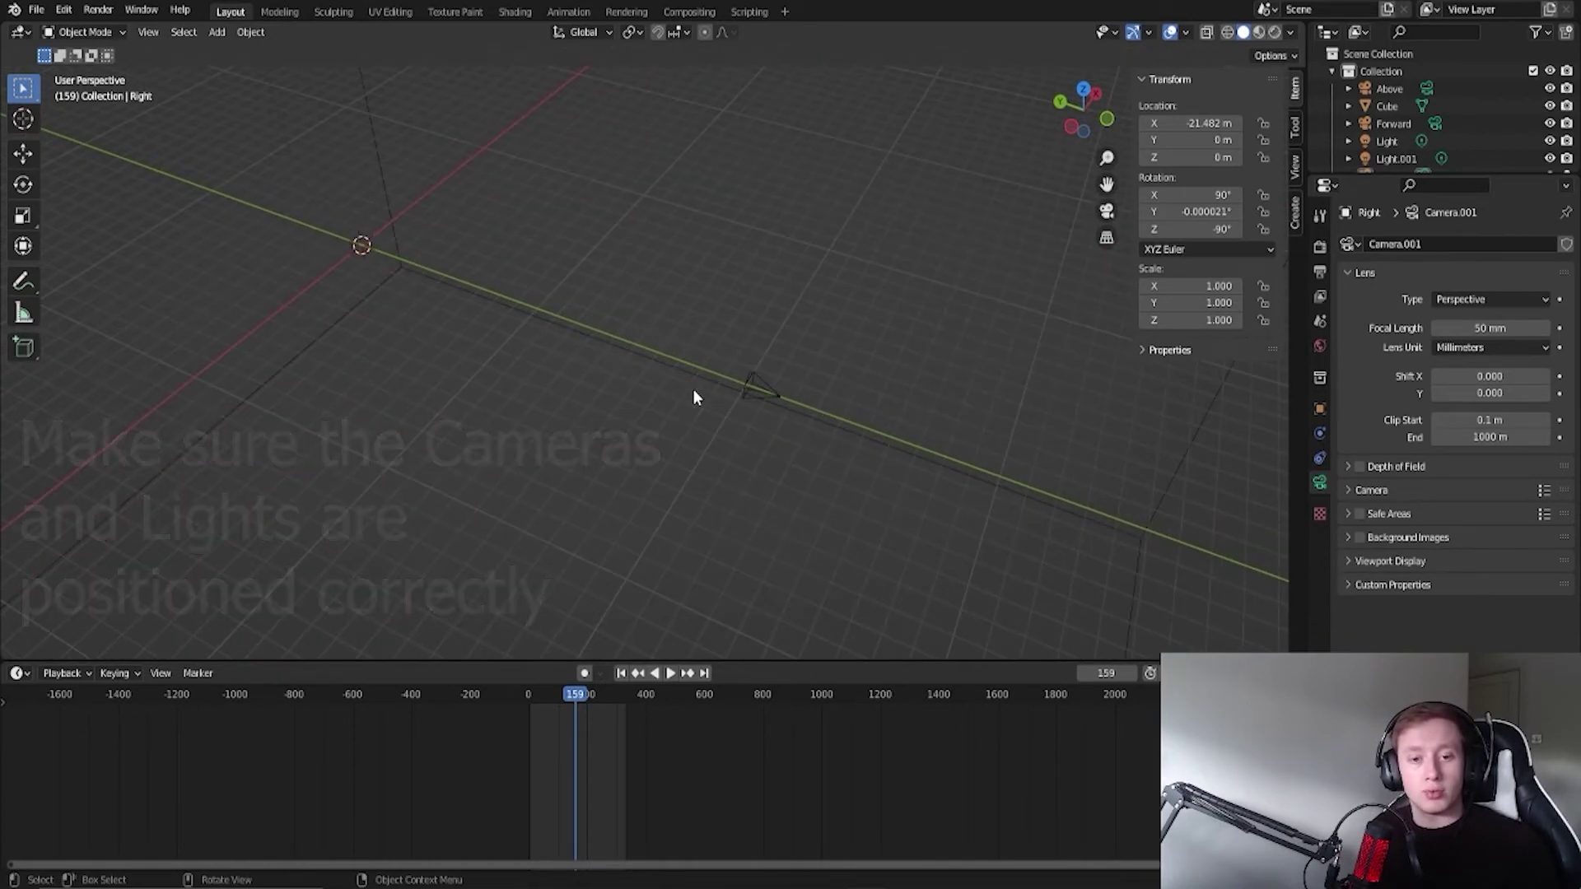
scroll(764, 434, "up", 3)
middle_click_drag(763, 440, 759, 389)
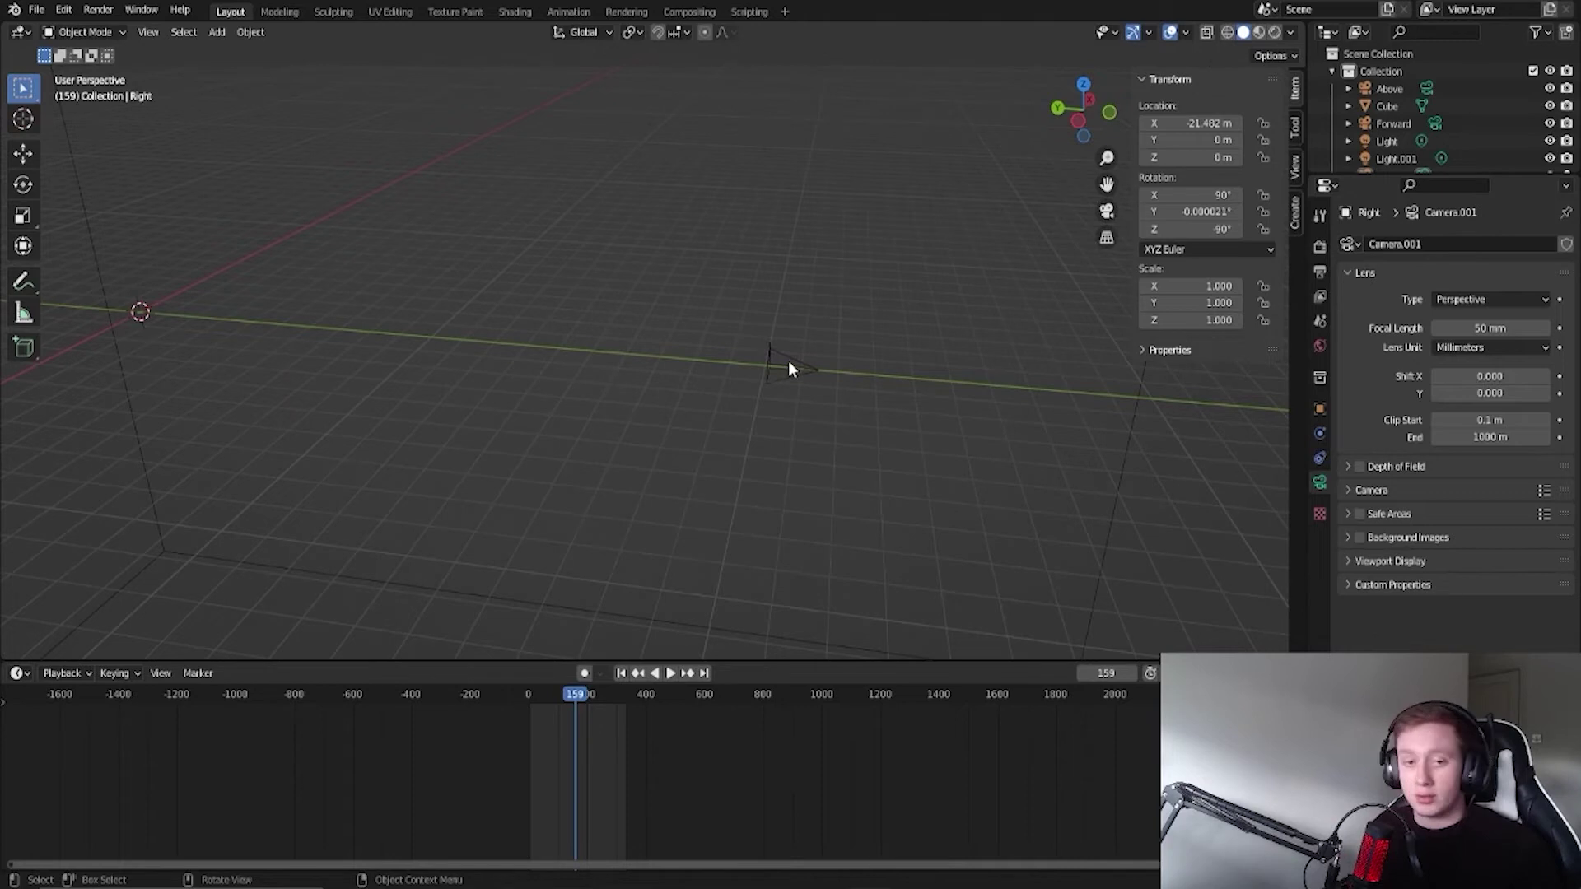
left_click(789, 363)
middle_click_drag(862, 374, 843, 374)
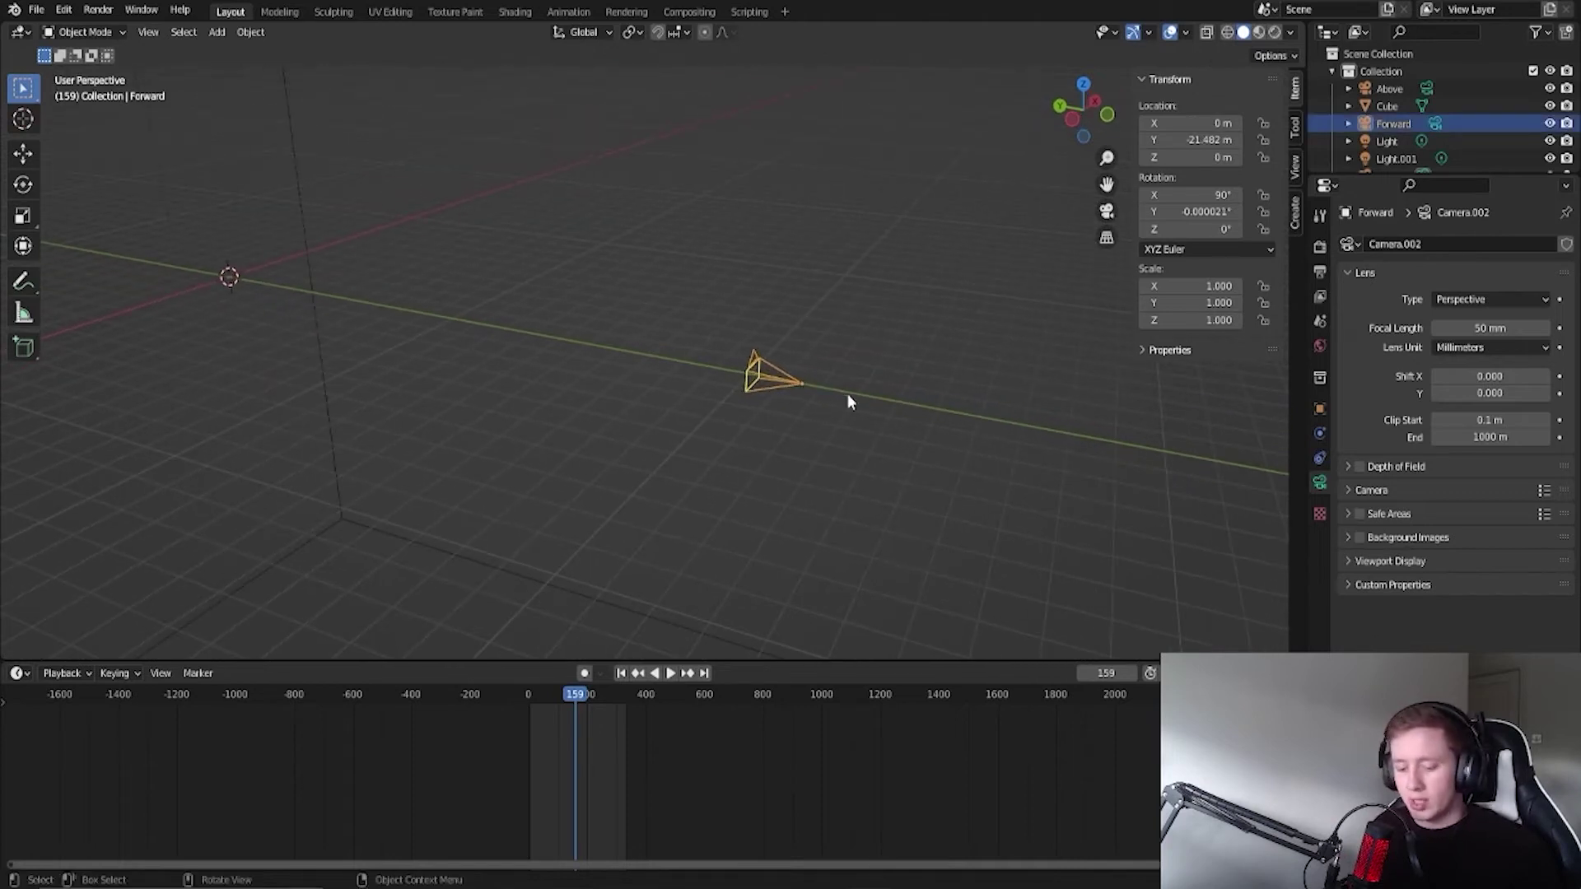
key("g")
key("y")
key("Escape")
Step: Select the Right and Forward cameras in turn to compare their locations and rotations
middle_click_drag(928, 333, 490, 396)
left_click(295, 427)
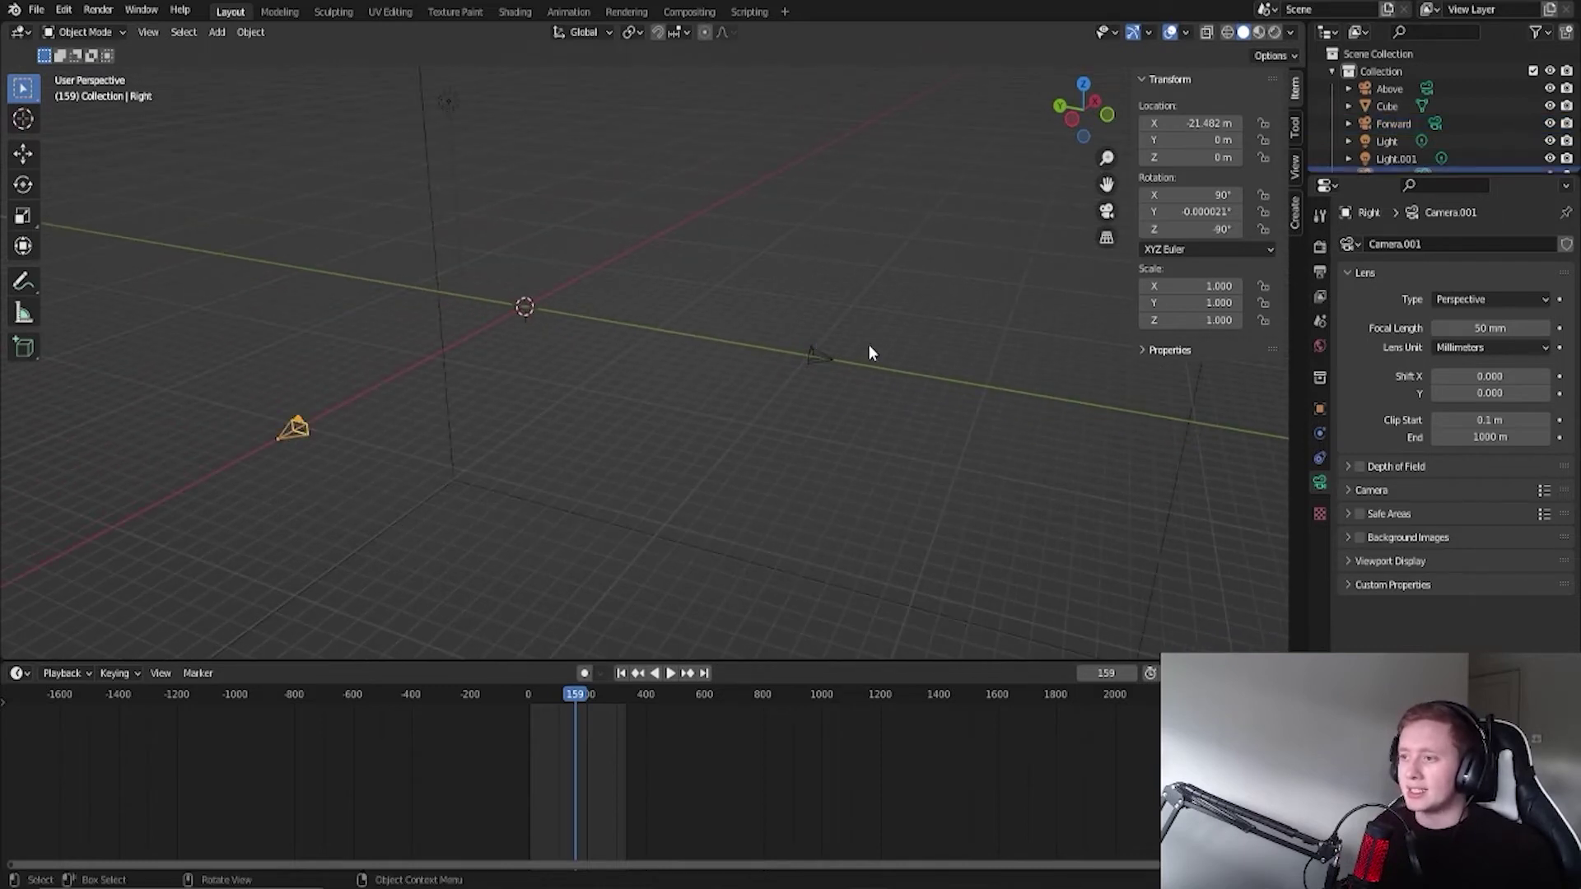
left_click(828, 347)
middle_click_drag(908, 342, 745, 398)
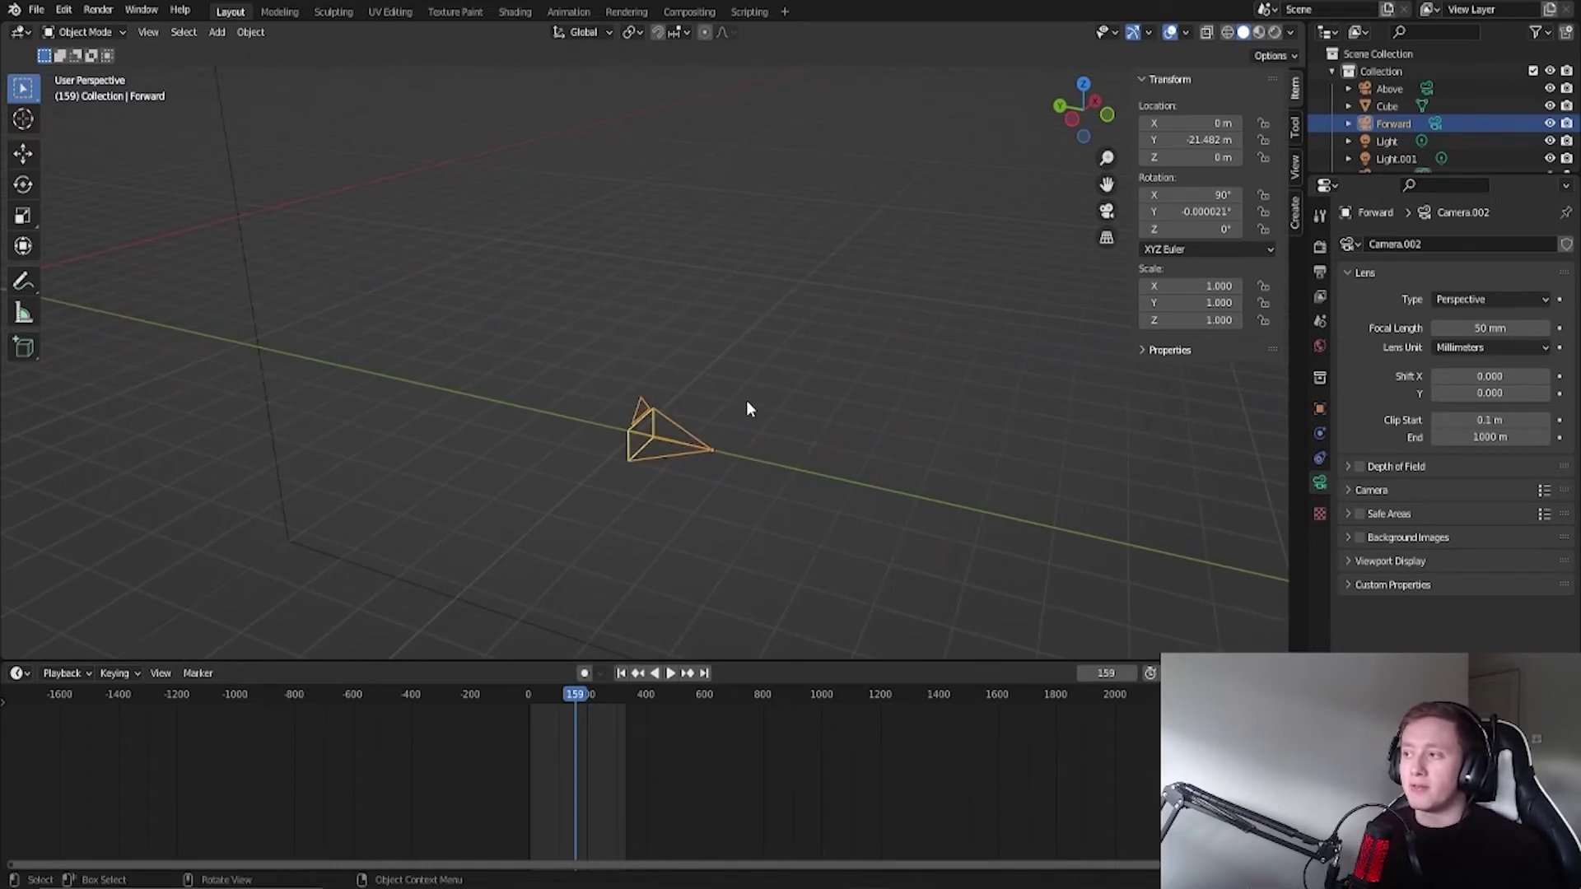
scroll(746, 400, "down", 3)
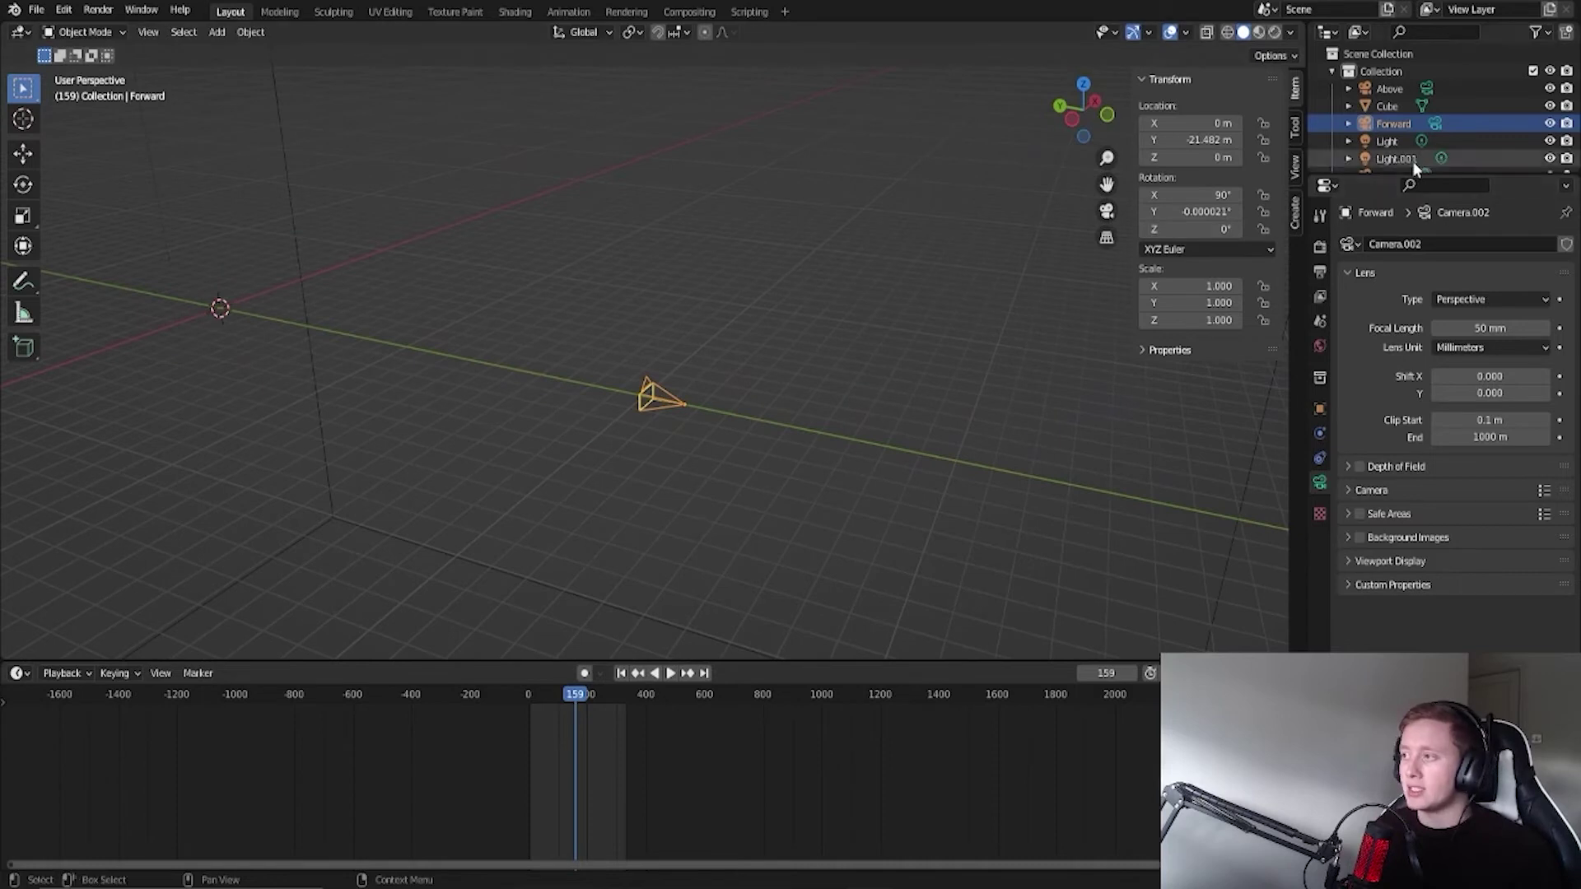
Step: Make the Forward camera the active camera and view the scene through it in Rendered shading
left_click(1435, 121)
left_click(1106, 213)
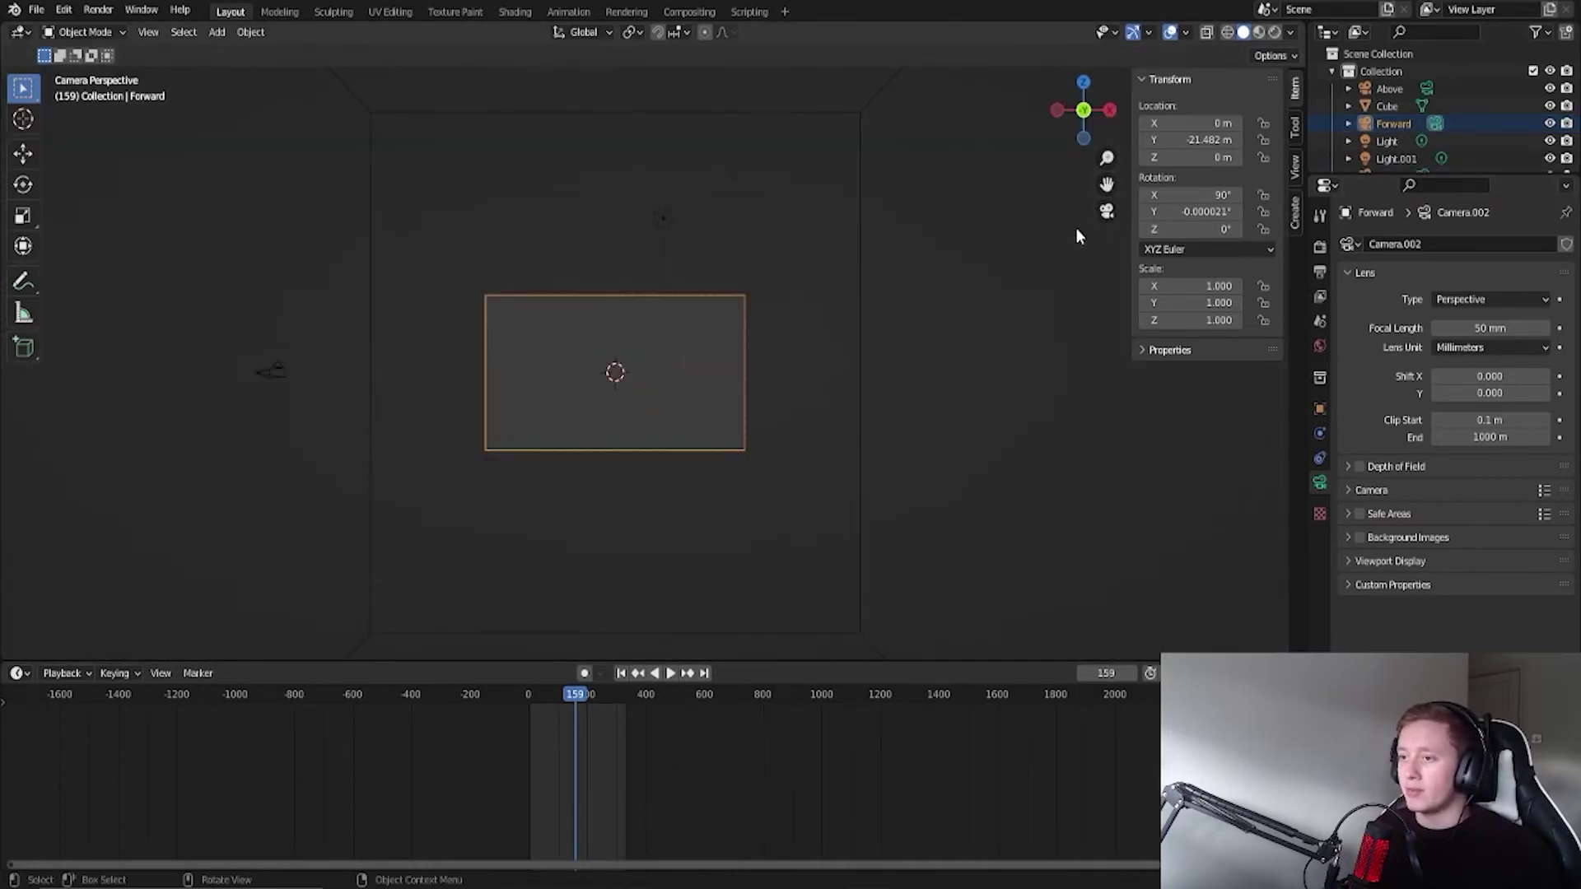
key("z")
left_click(627, 411)
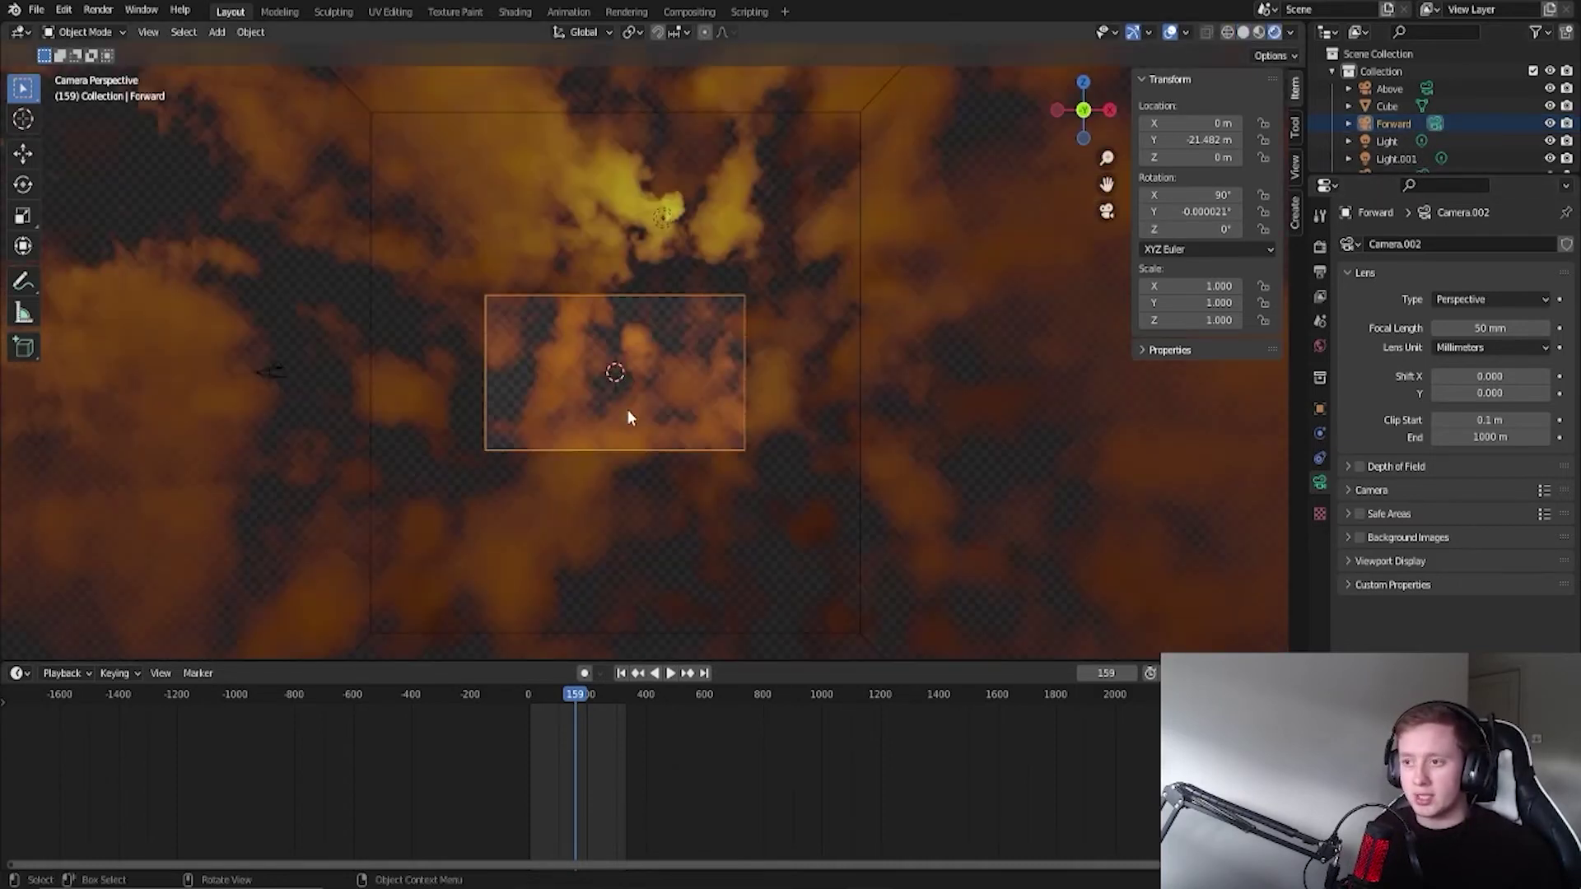
Step: Play the animation through the Forward camera and examine how the clouds move
key("space")
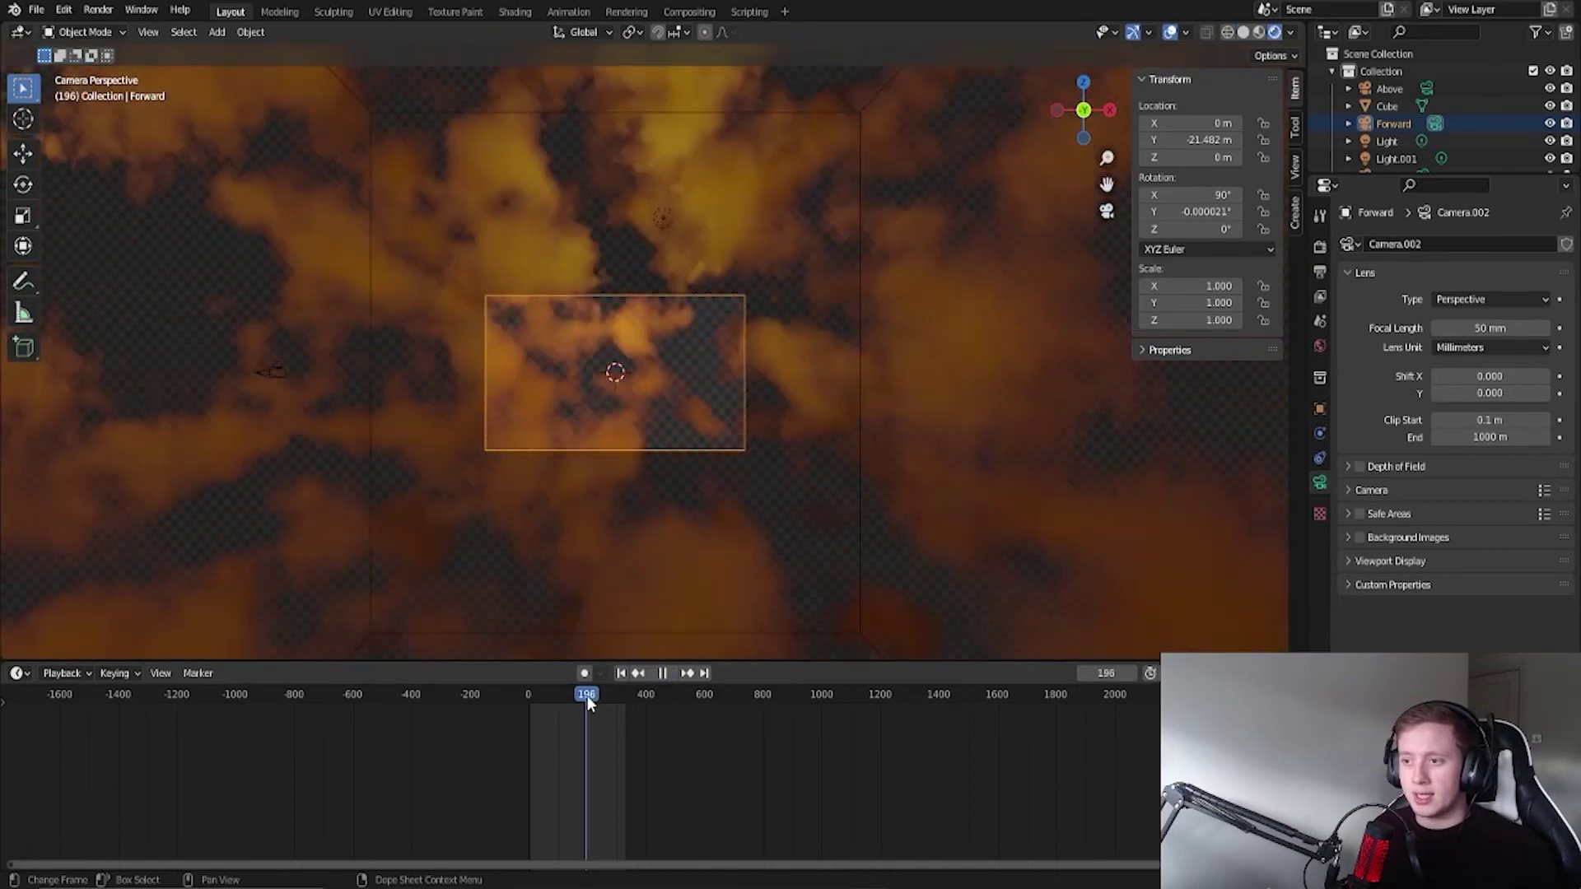
key("space")
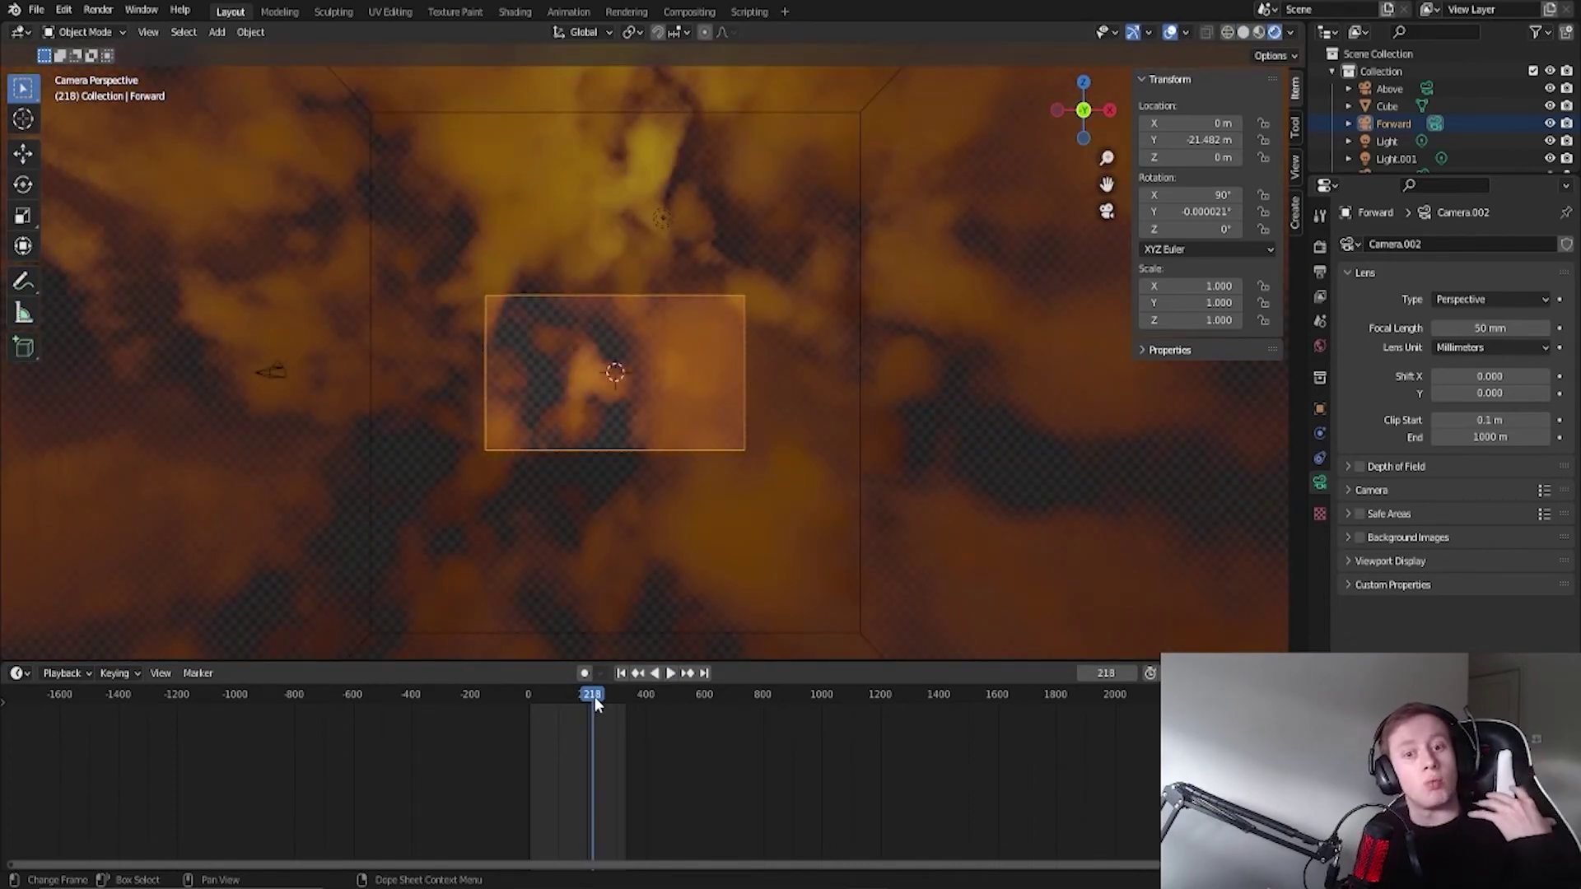
key("shift+ctrl+space")
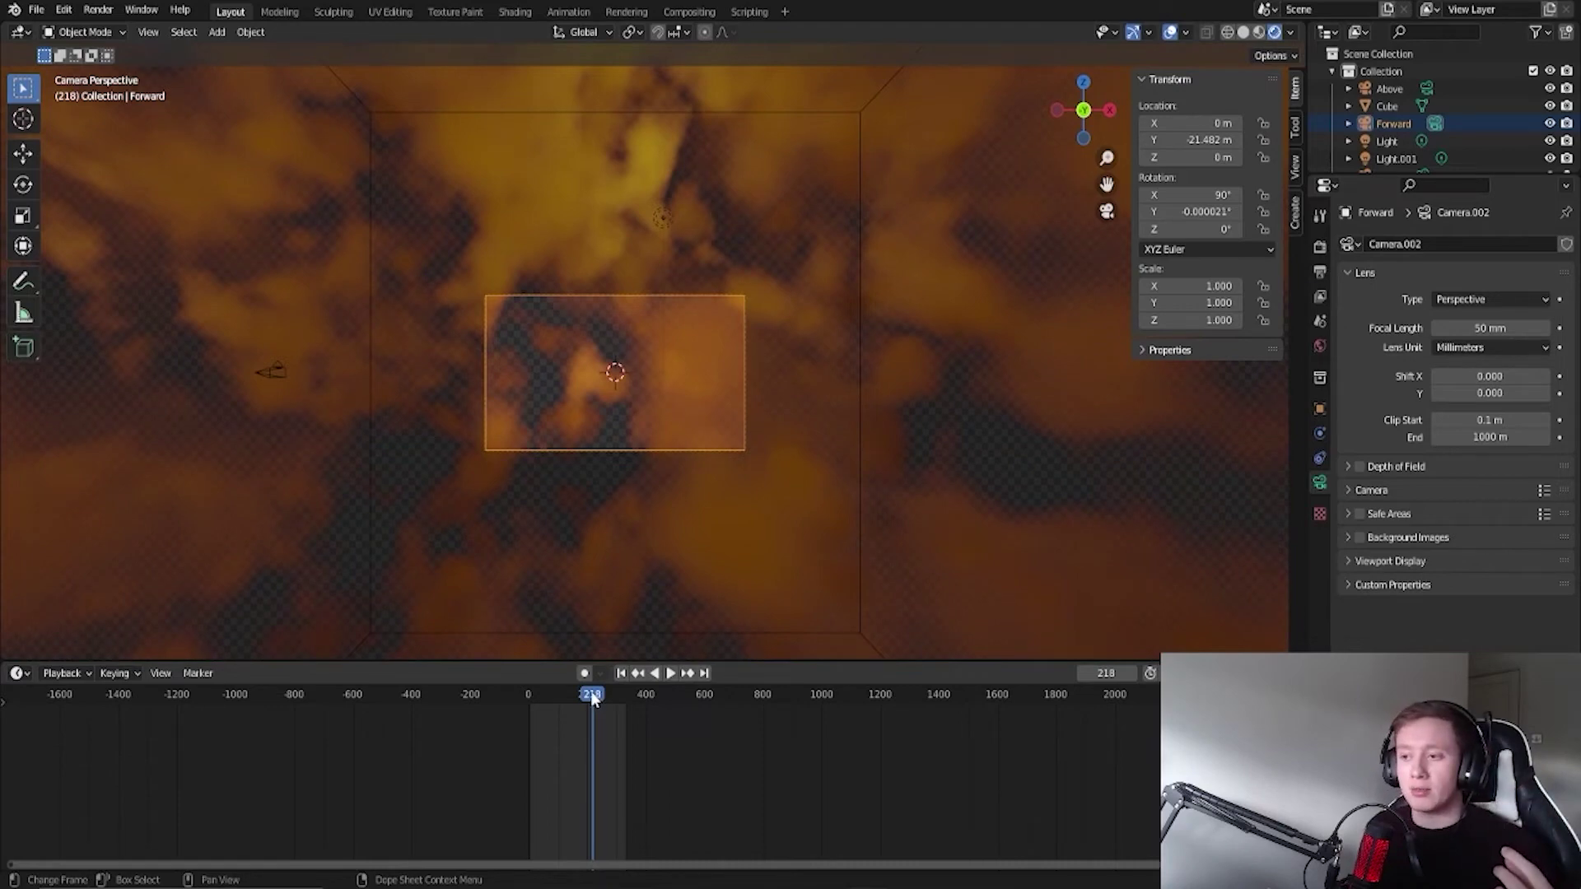
Step: Replay the animation through the Forward camera from different frames and examine how the clouds move
key("space")
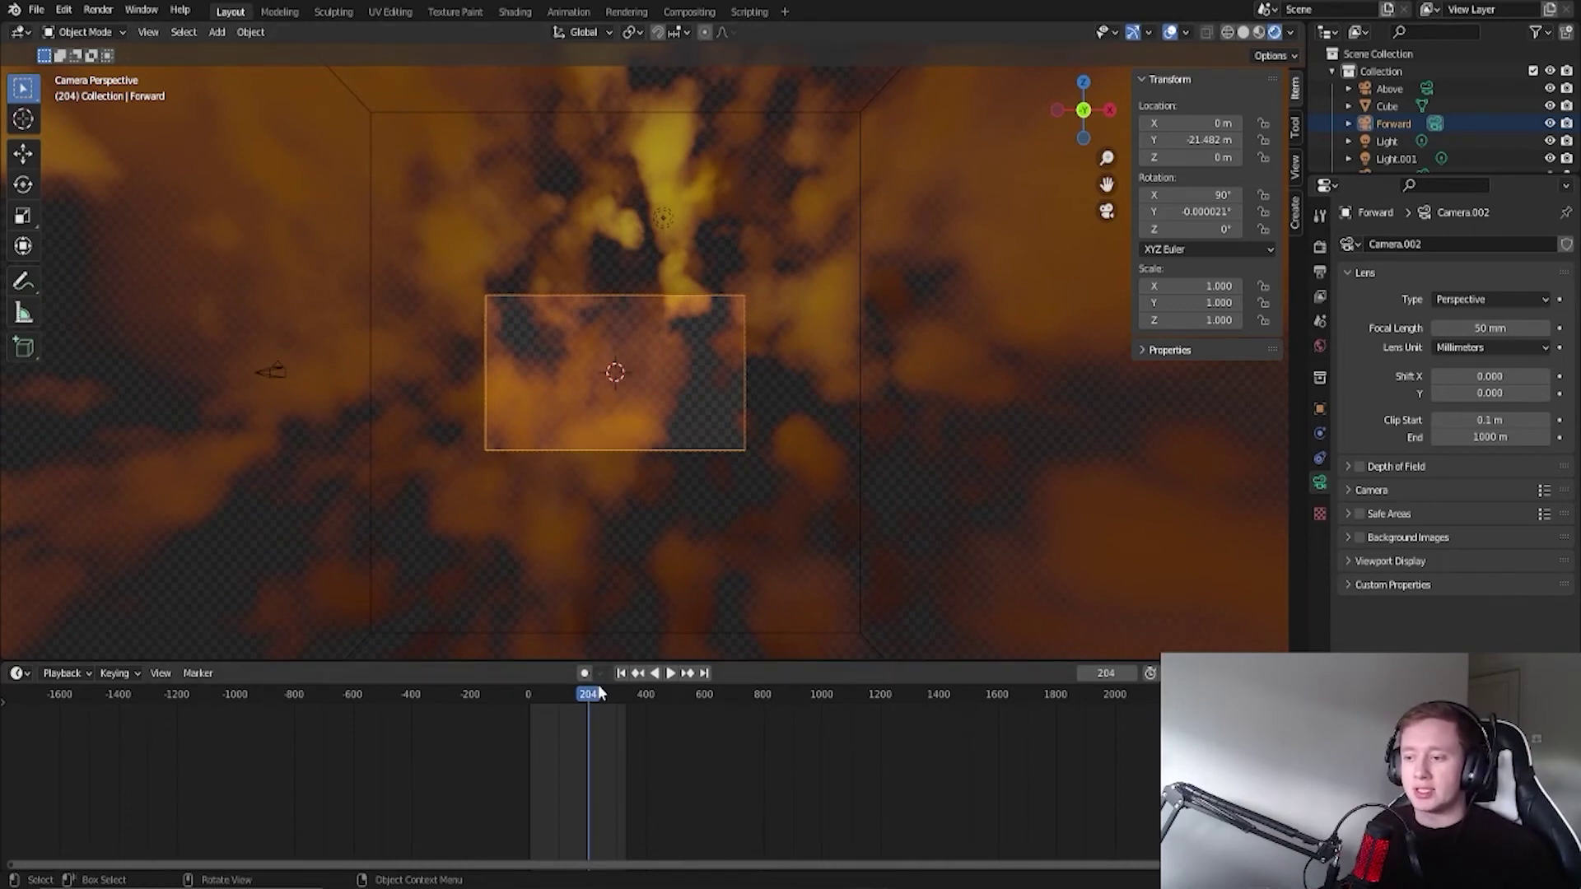
key("space")
left_click(583, 698)
key("space")
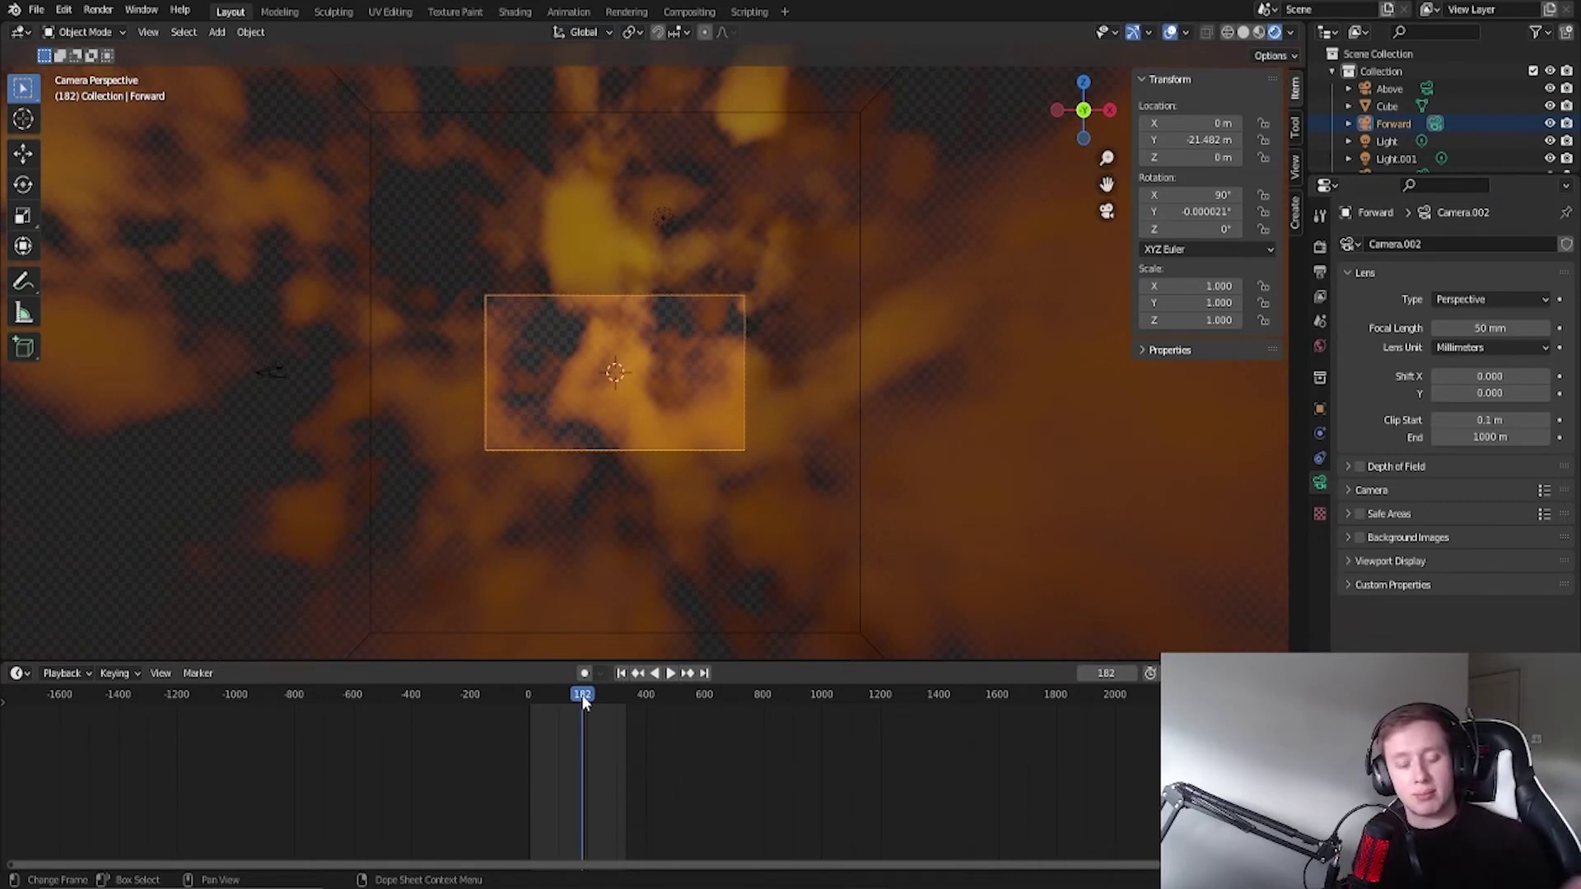
Step: Leave the Forward camera's view and examine the camera's placement relative to the cube in Solid shading
middle_click_drag(620, 406, 763, 447)
key("KP_Decimal")
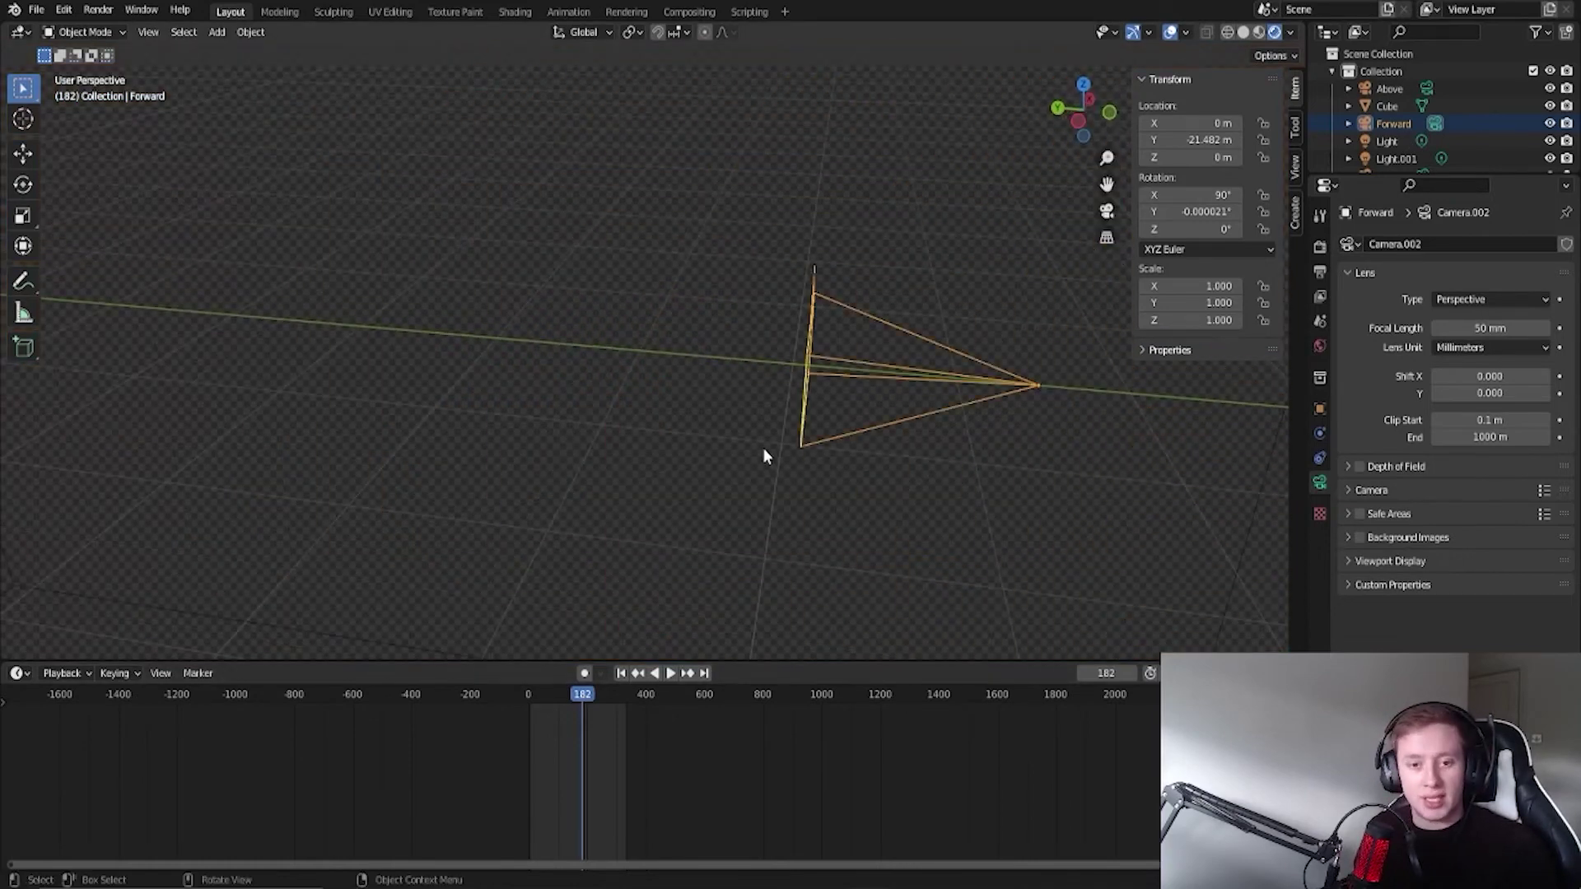
key("z")
left_click(884, 451)
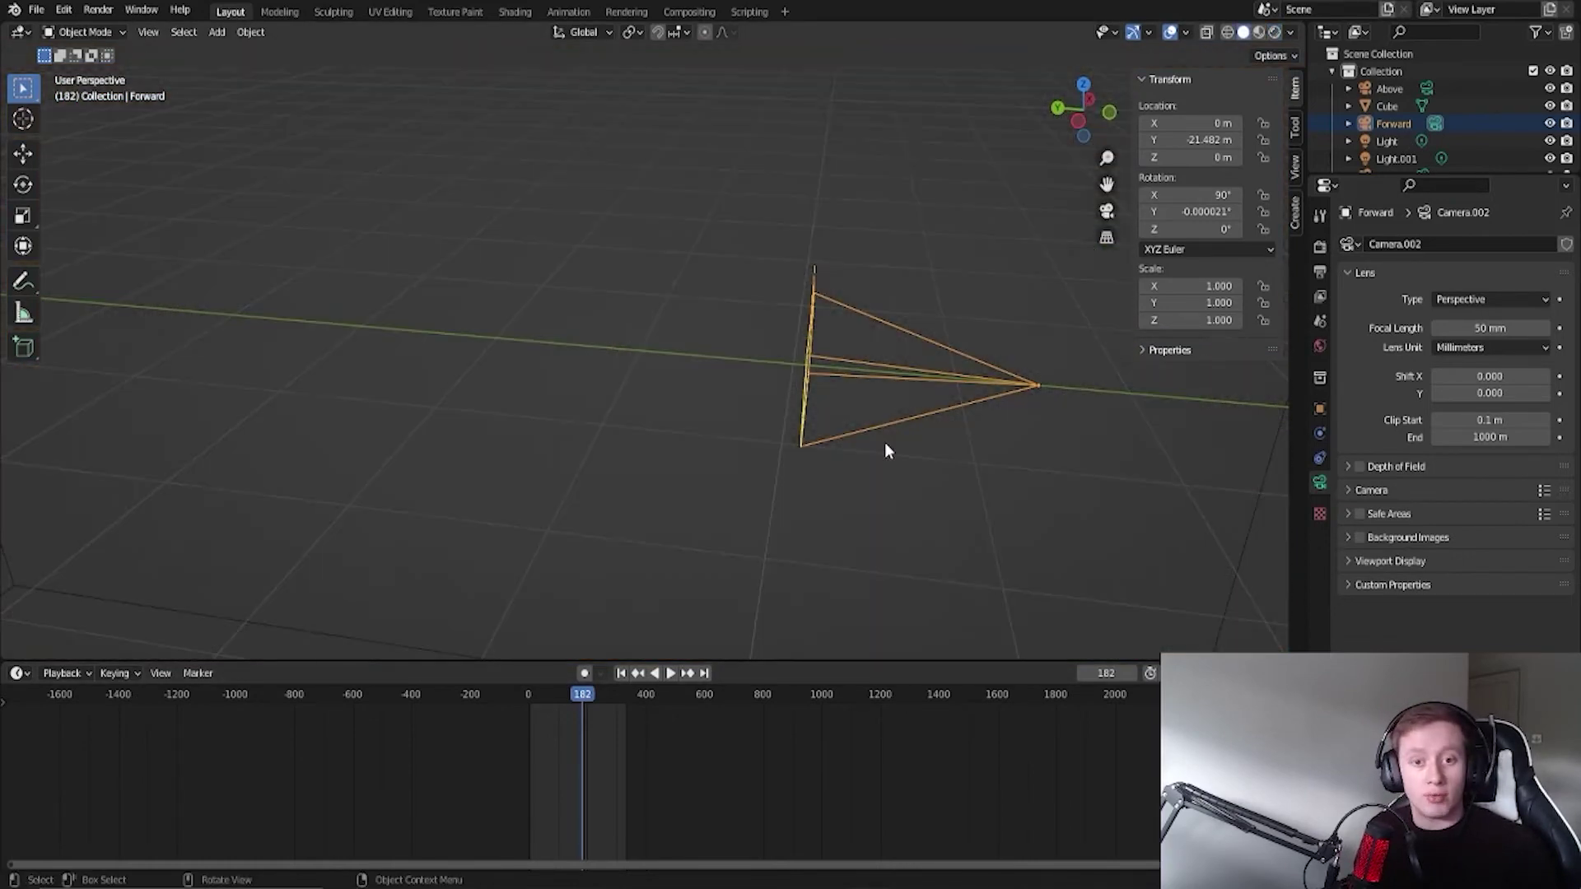
scroll(840, 434, "down", 6)
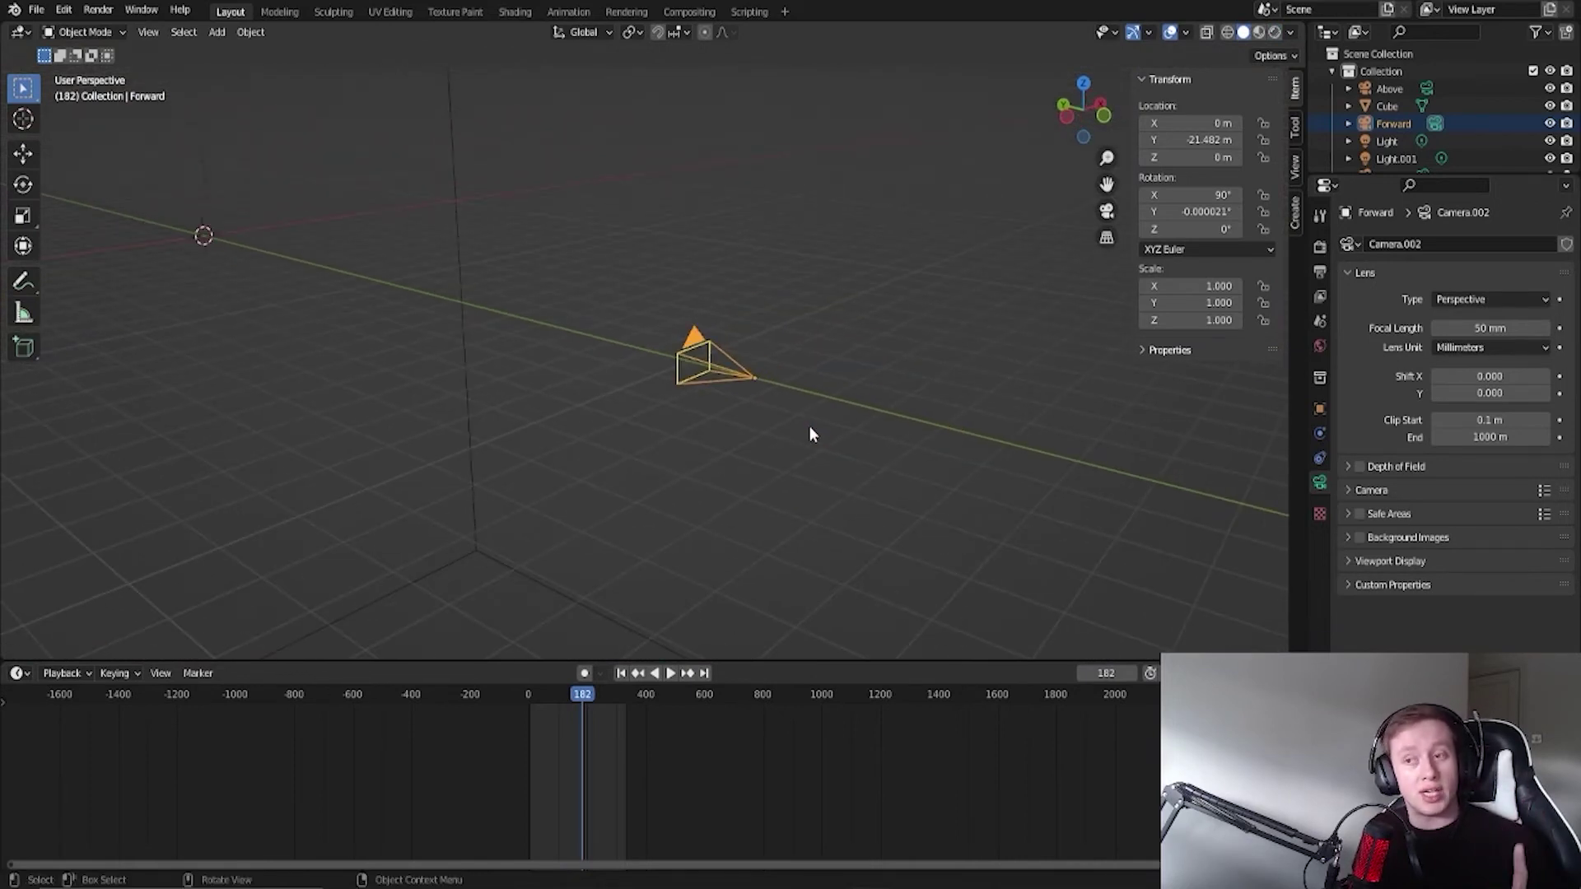
scroll(839, 416, "down", 3)
scroll(812, 372, "down", 3)
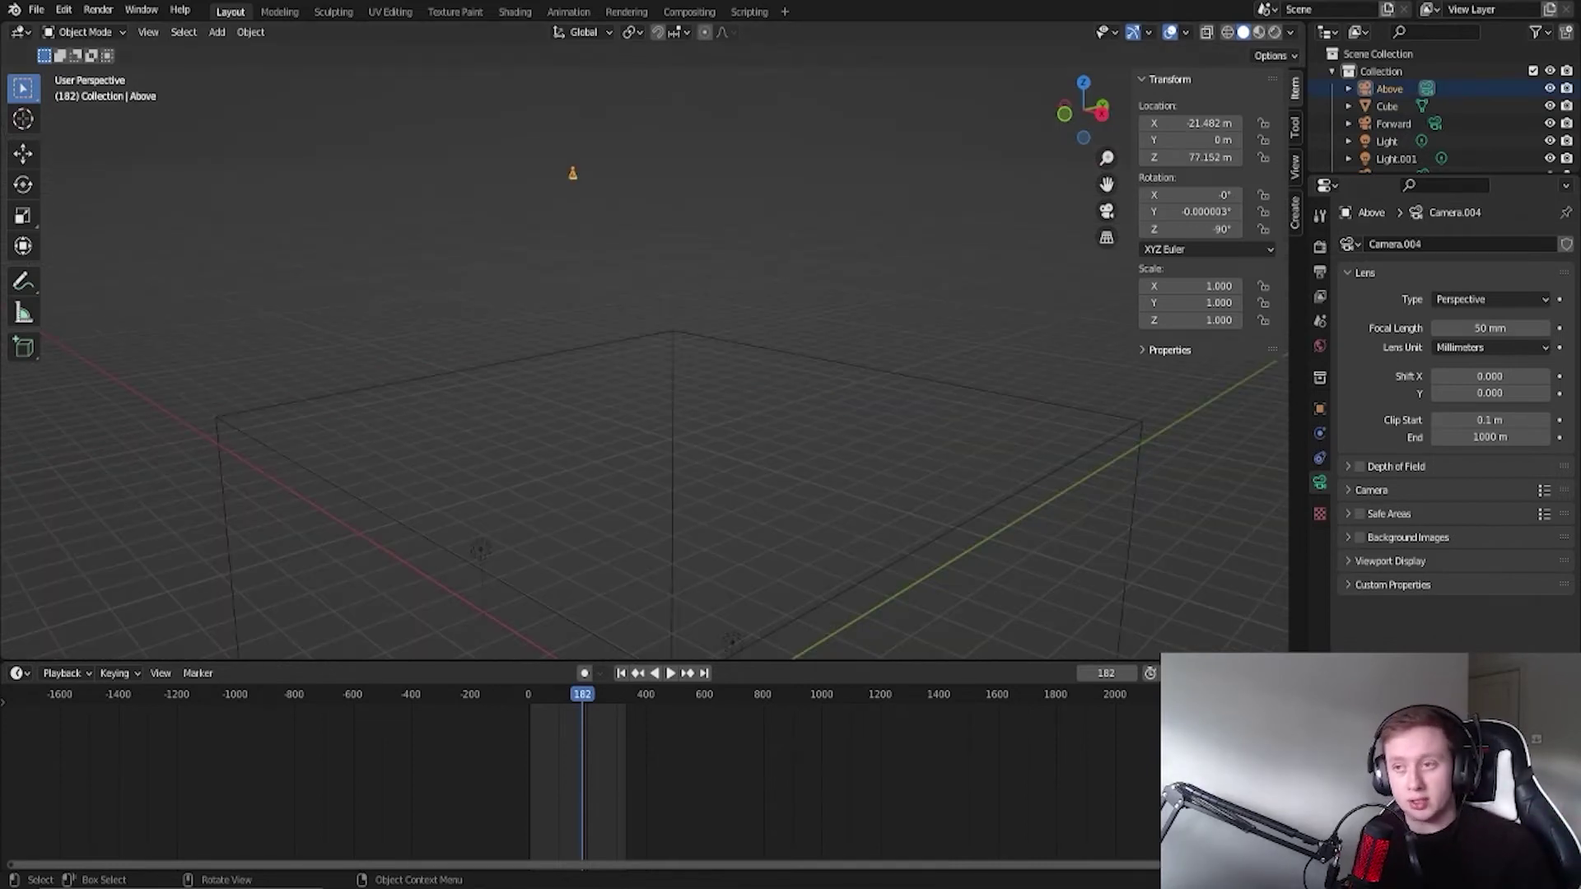
Step: View the scene through the Above camera in Rendered shading and preview the animation from around frame 154
middle_click_drag(603, 215, 702, 445)
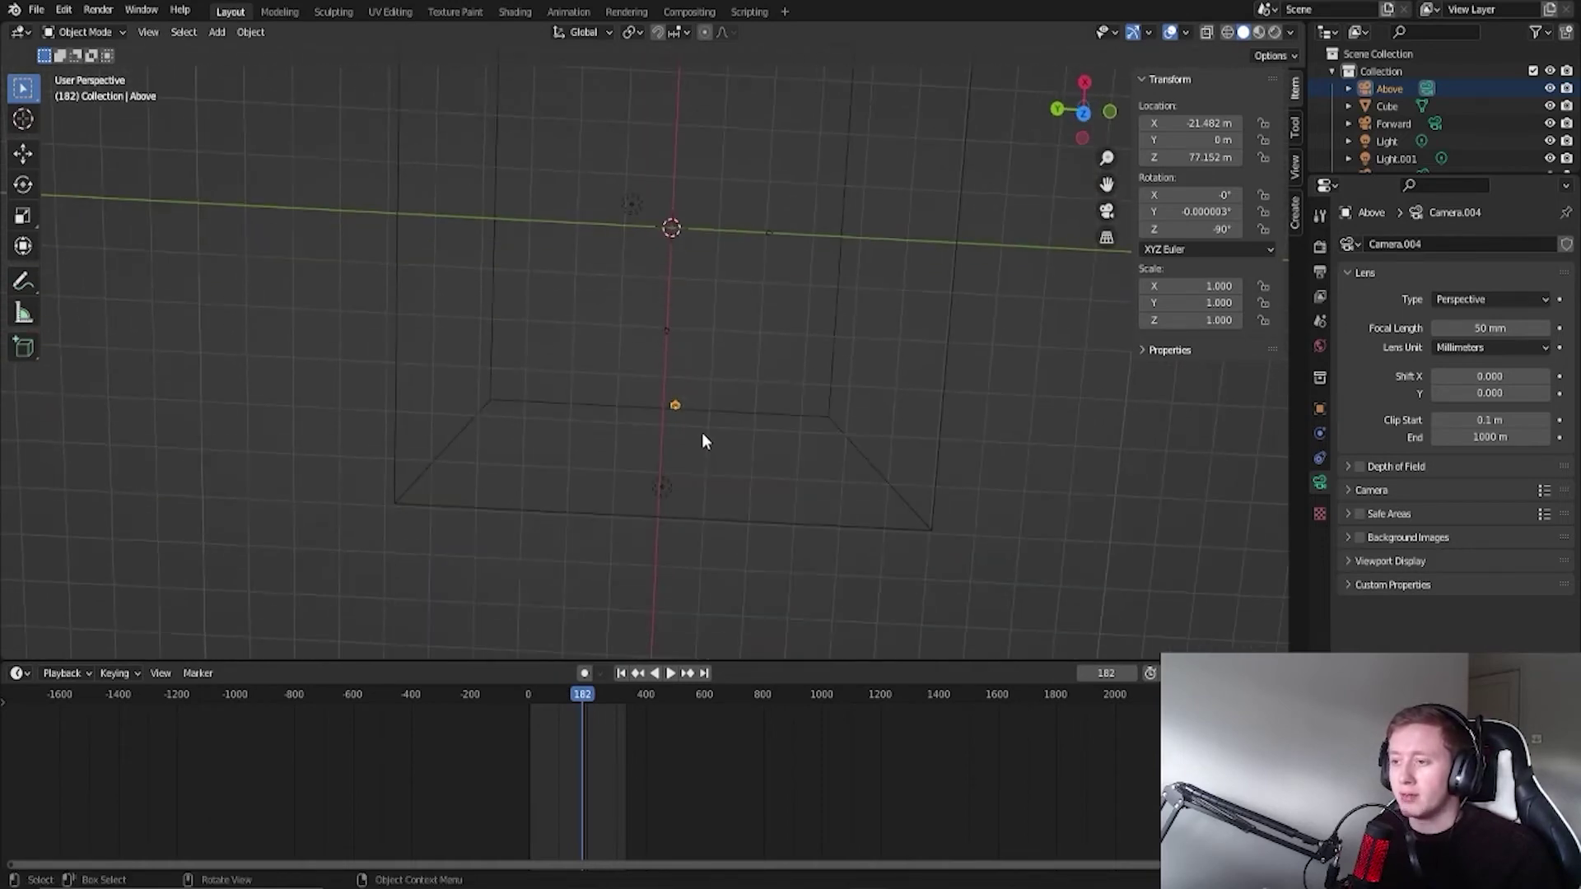
left_click(1107, 212)
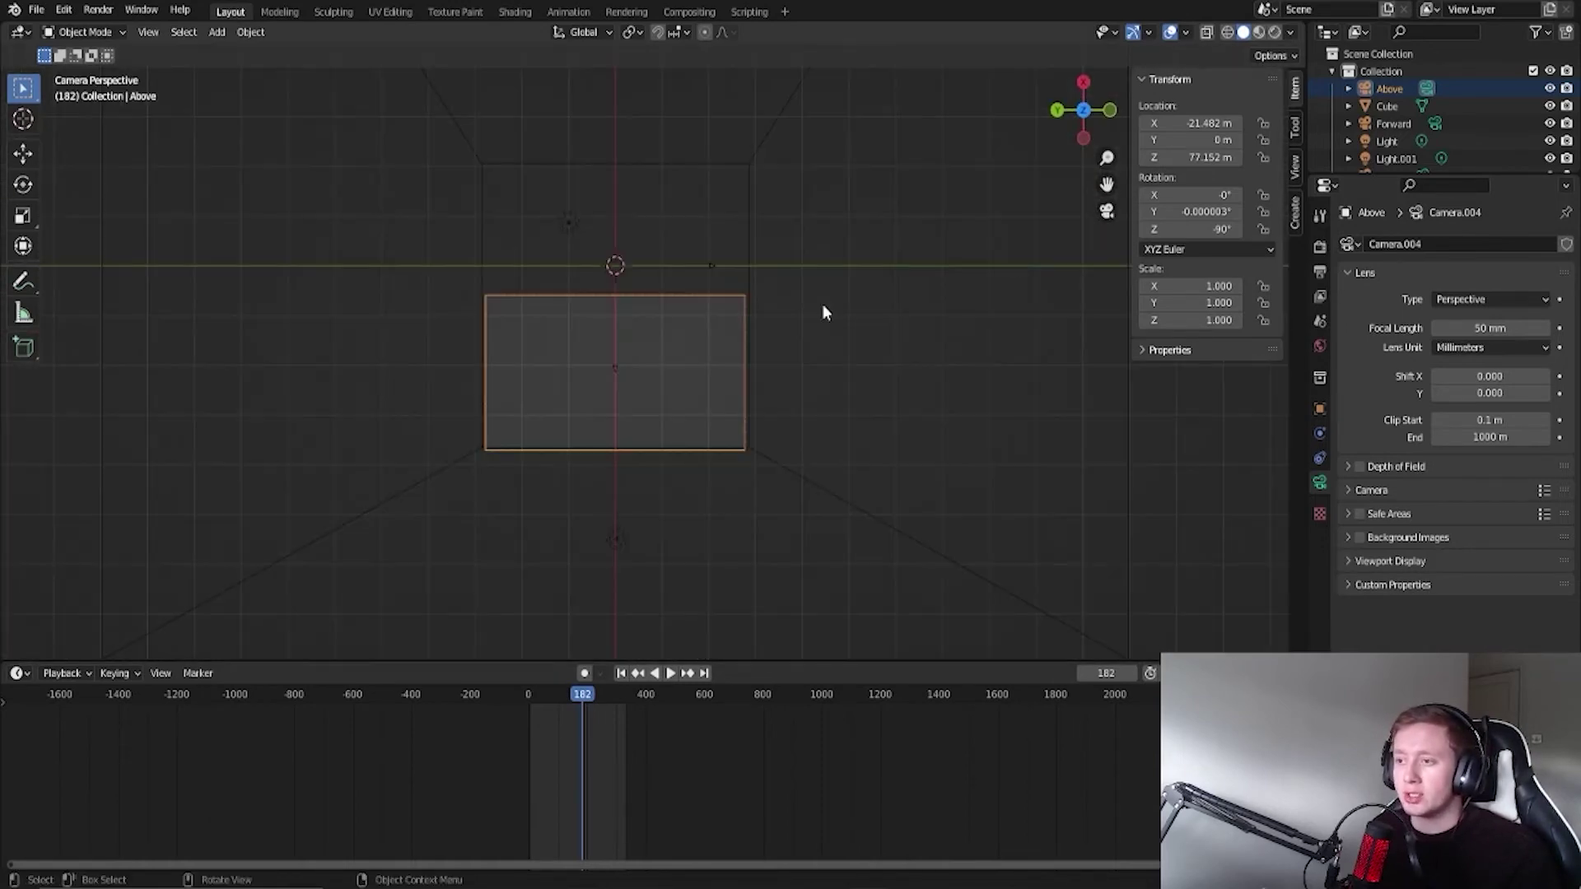
left_click(98, 10)
key("z")
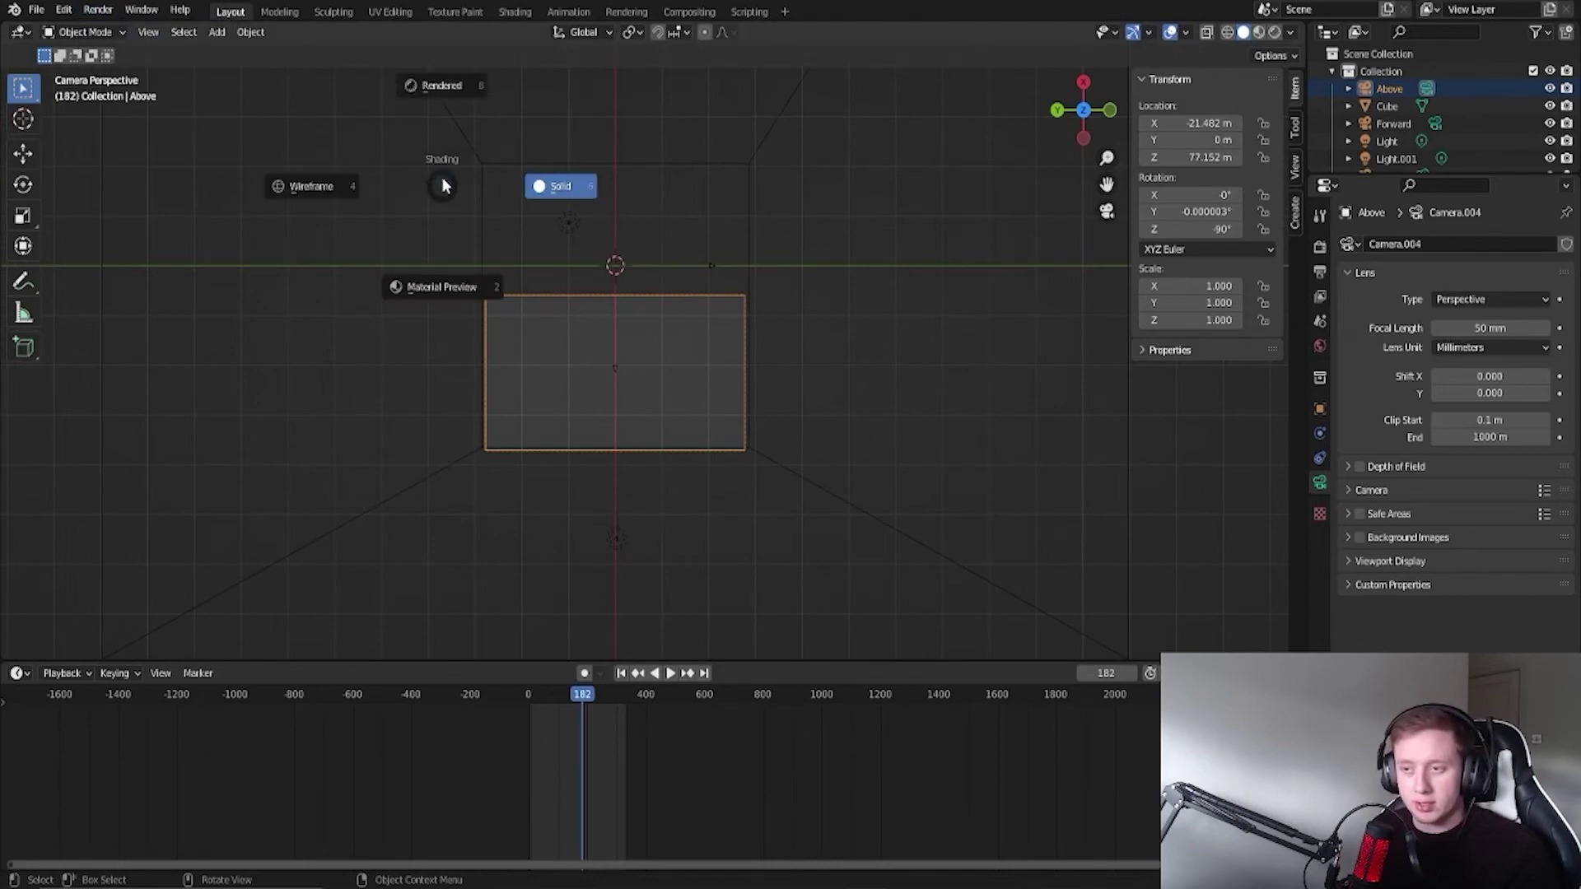
left_click(446, 99)
left_click_drag(582, 694, 570, 698)
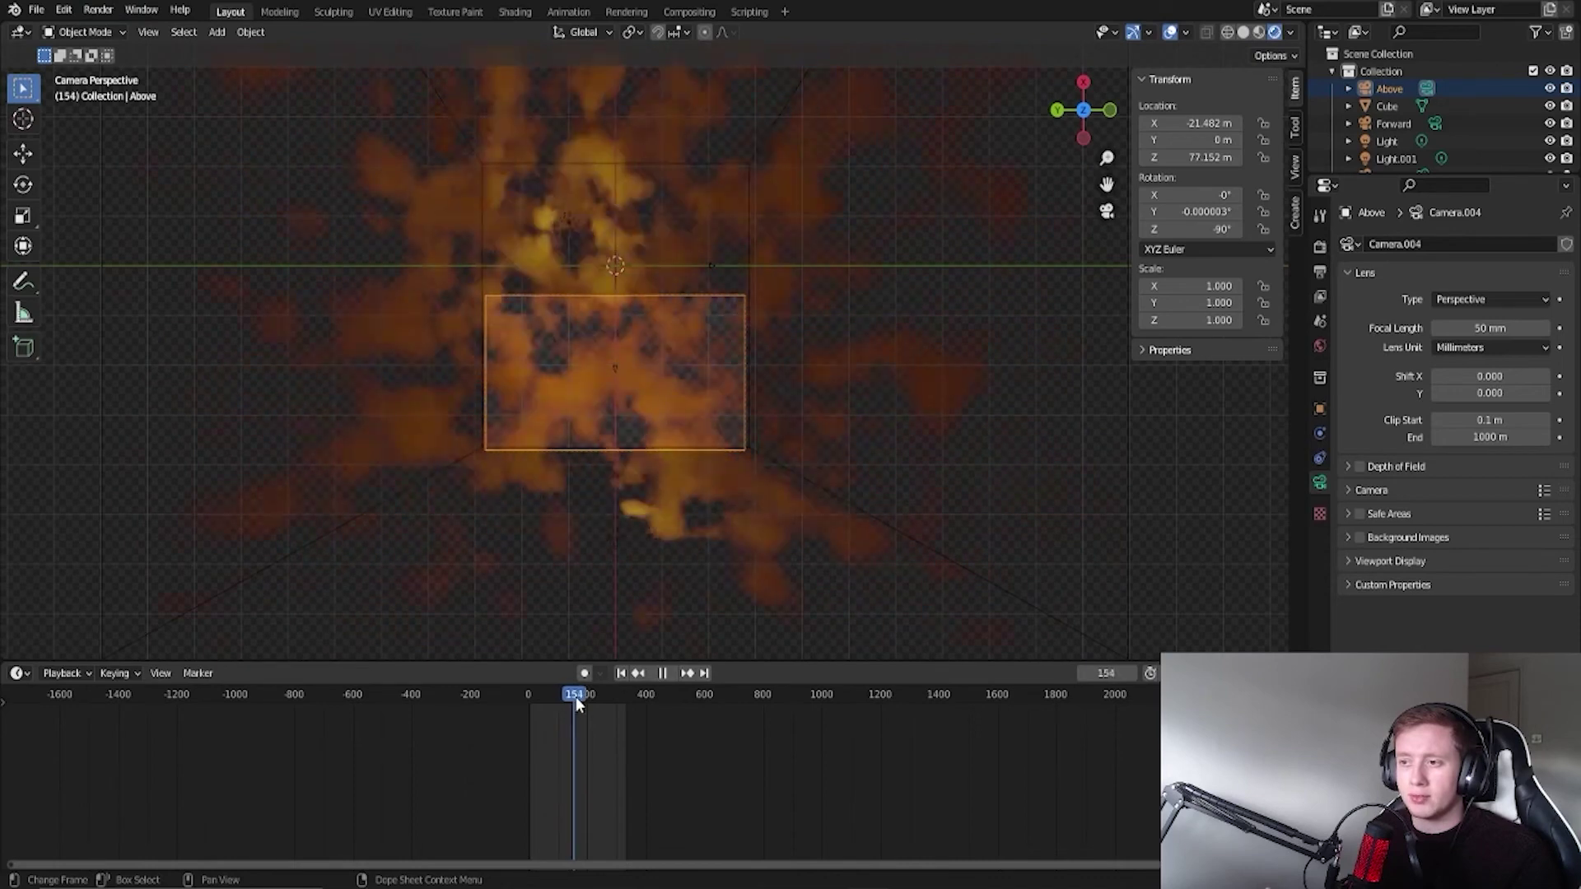
key("space")
Step: Return the viewport to Solid shading and examine the Above camera's placement and transform values over the cube
key("z")
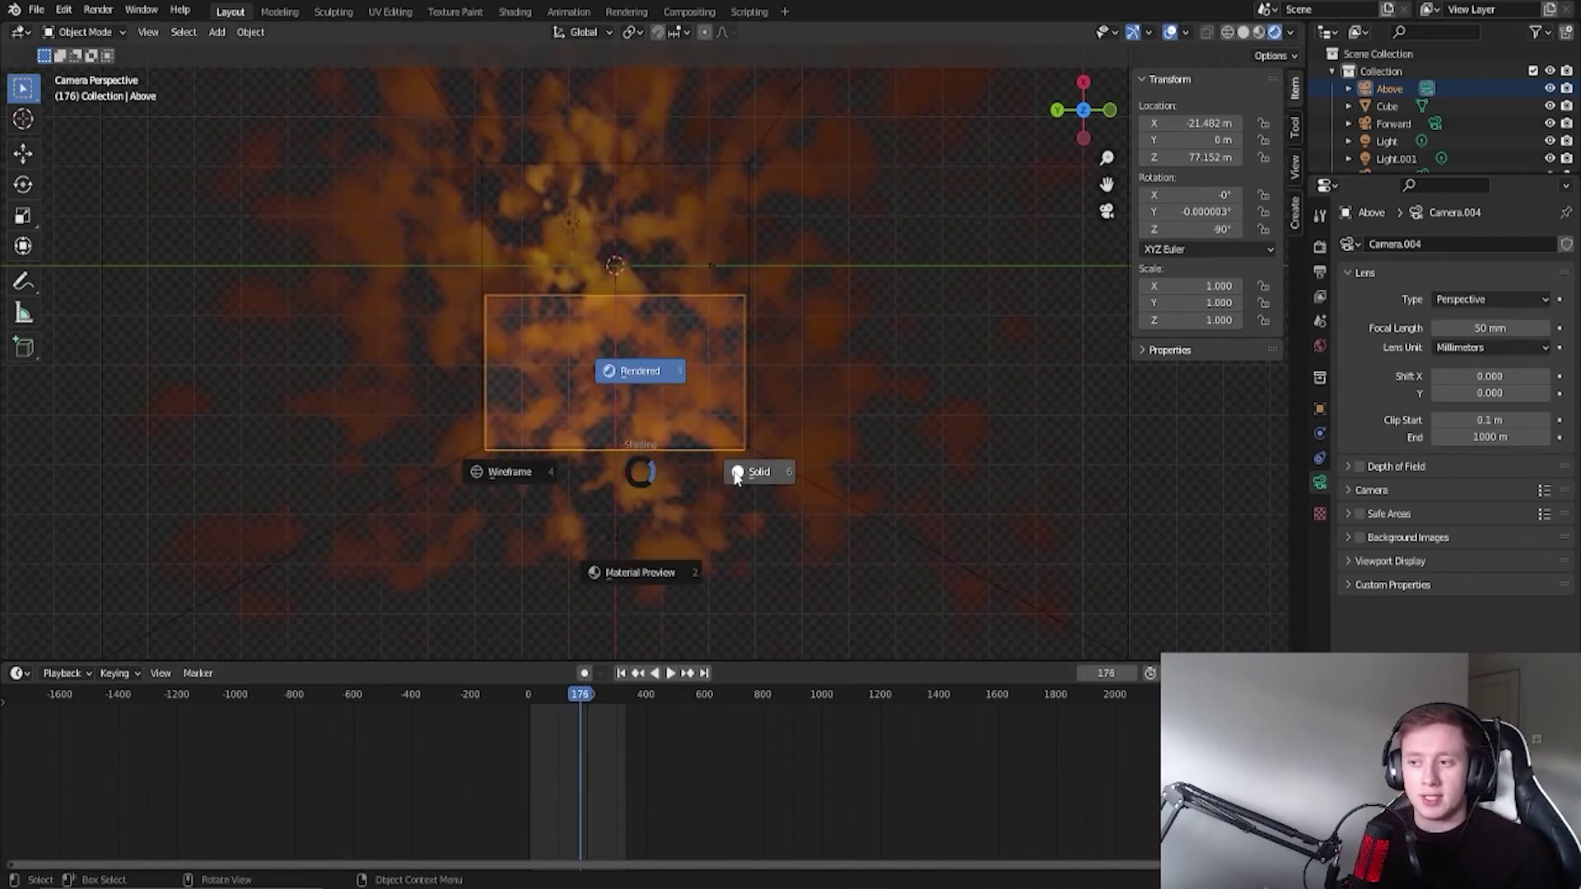
left_click(653, 572)
key("z")
left_click(749, 533)
middle_click_drag(749, 534, 578, 301)
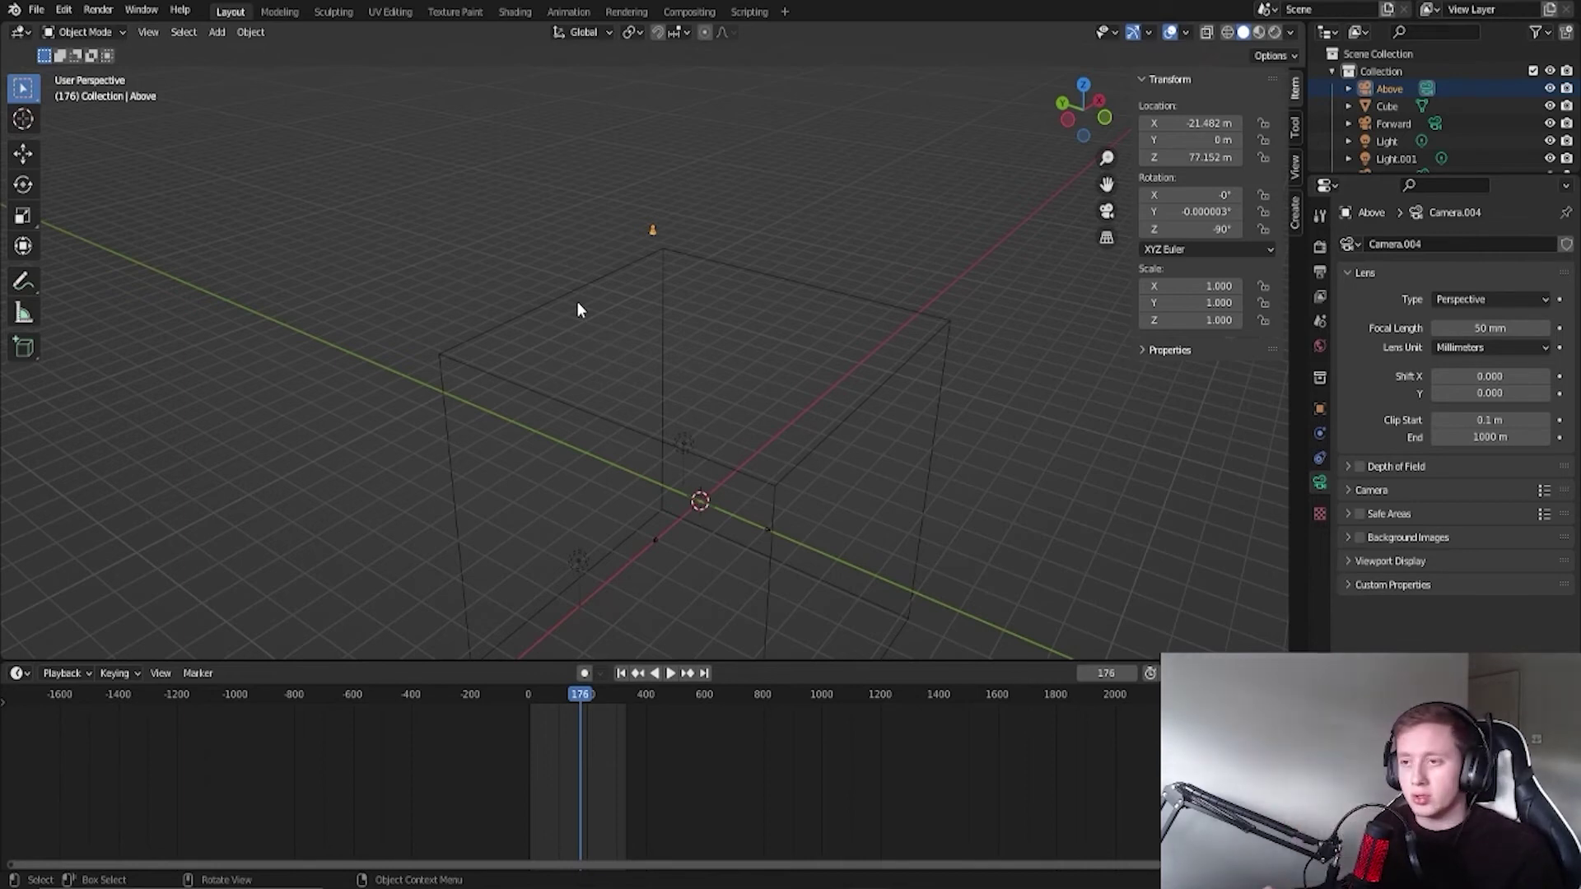
middle_click_drag(699, 229, 578, 263)
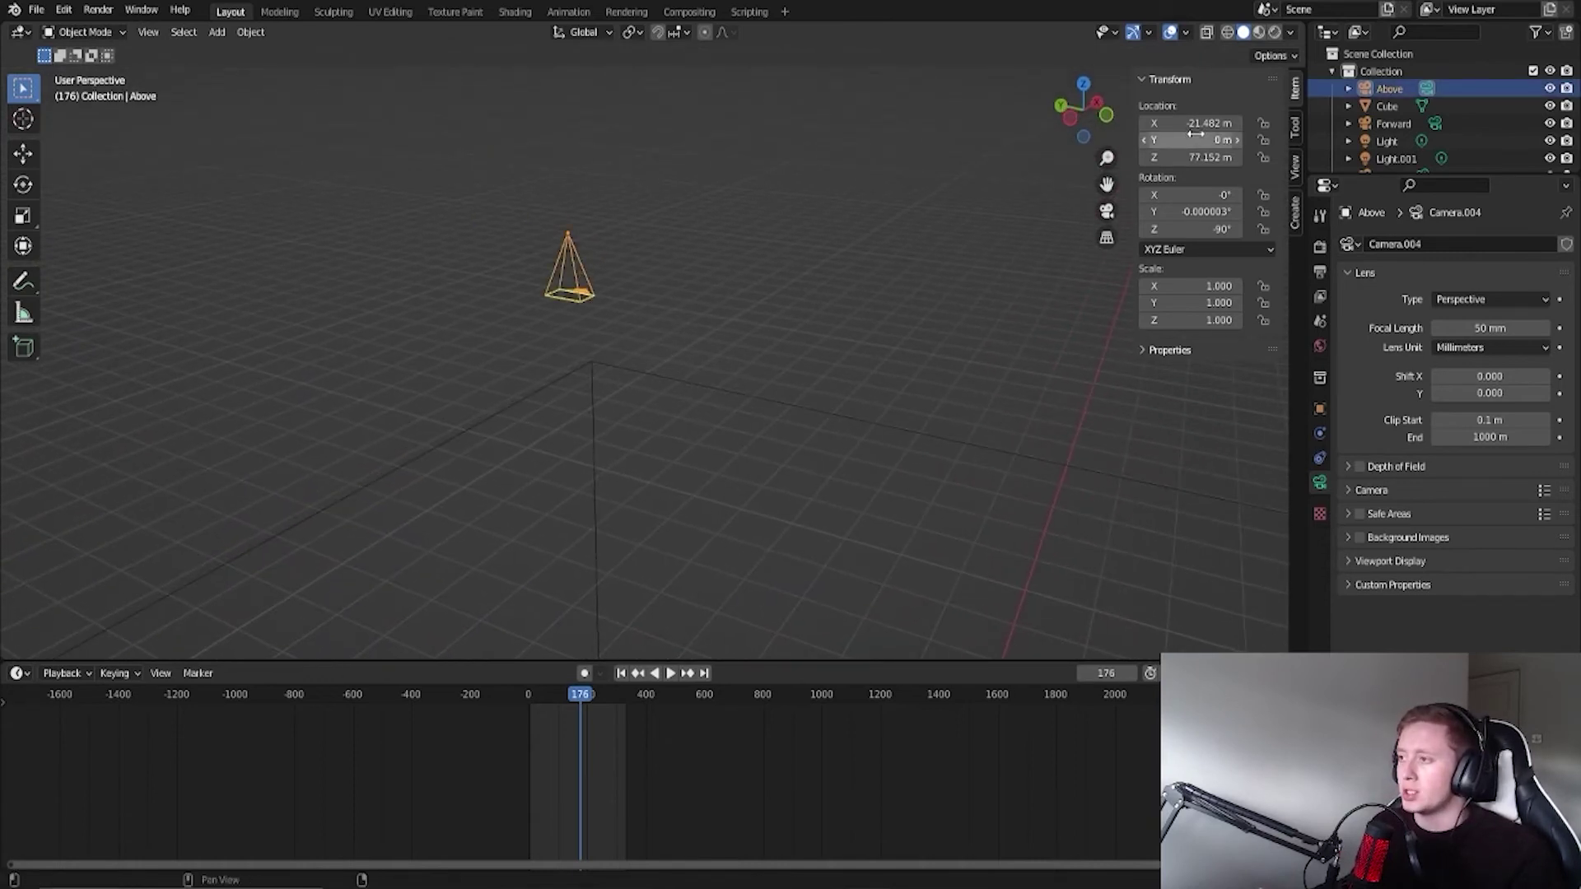
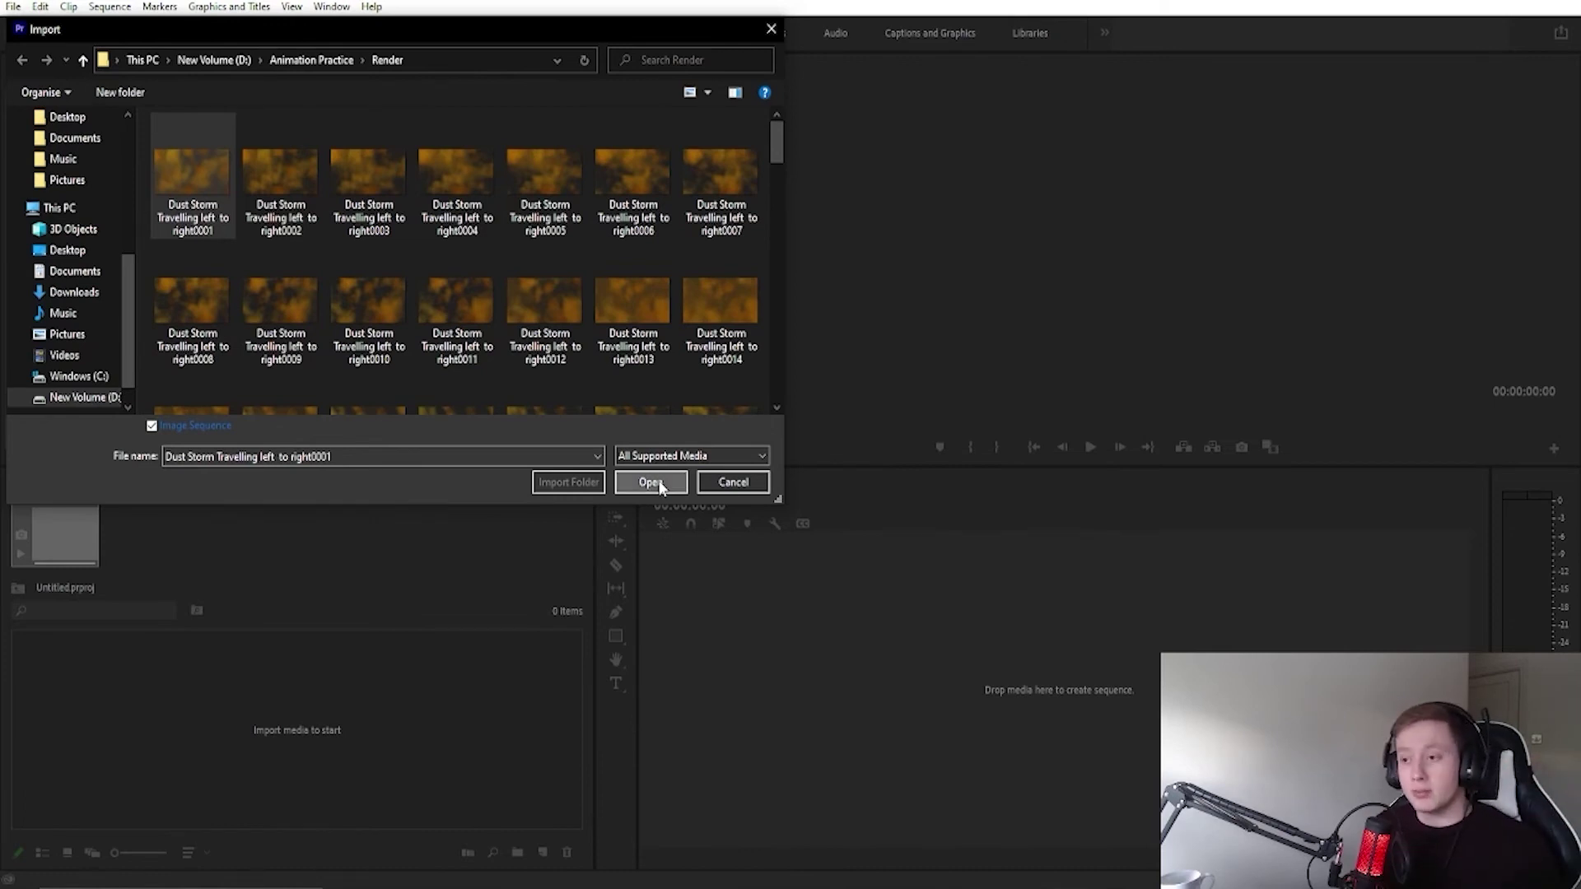
Step: In Premiere Pro, import the "Dust Storm Travelling left to right0001" image sequence into a new timeline sequence and play it back
left_click(651, 482)
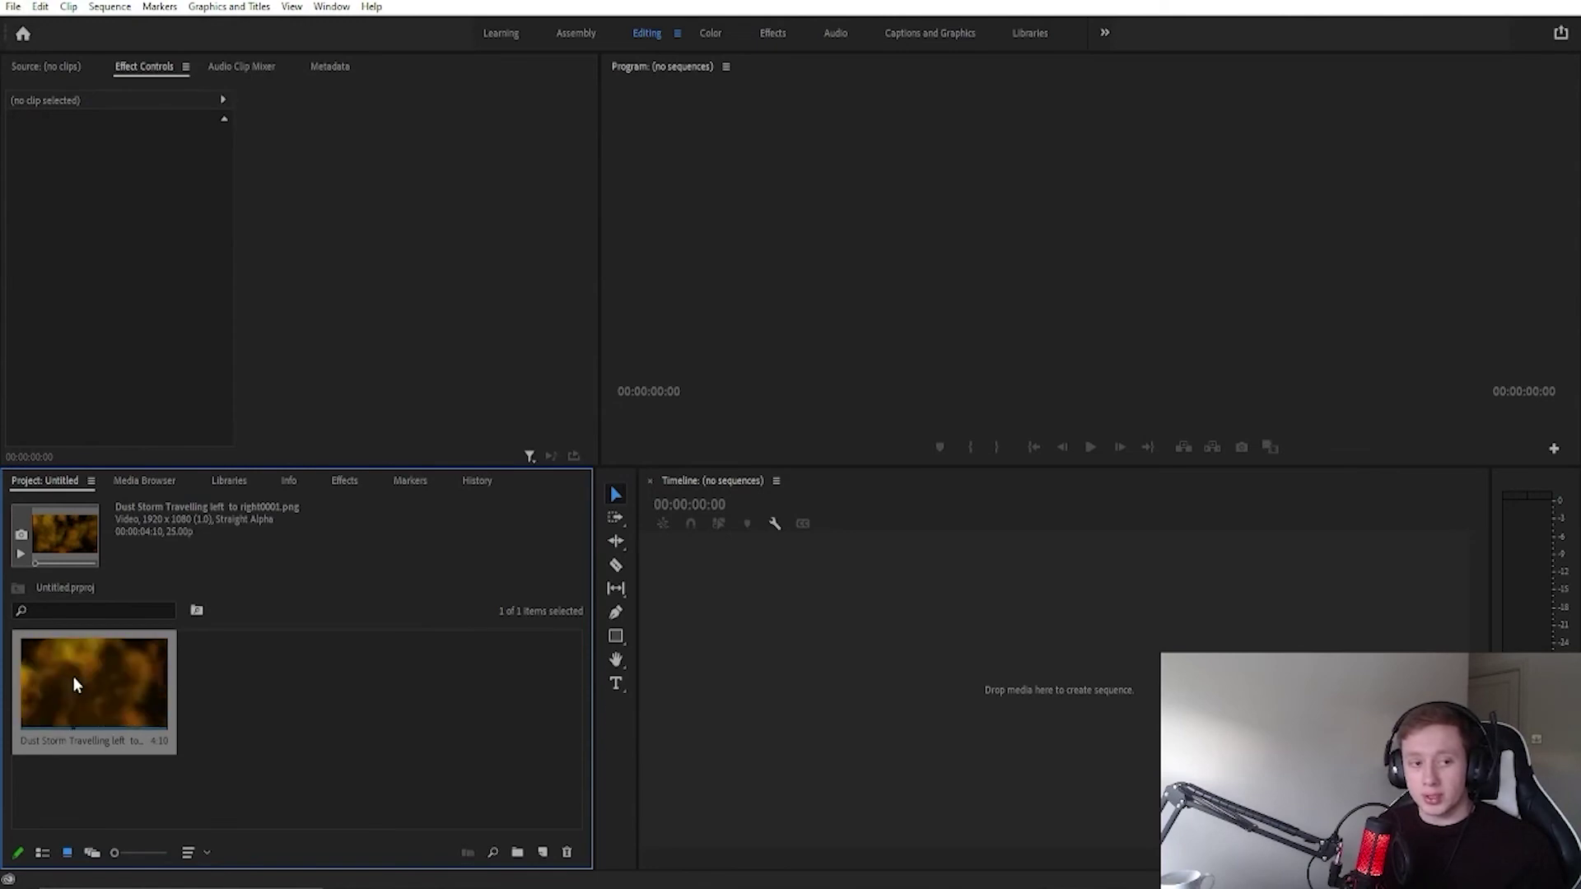
left_click_drag(72, 676, 813, 674)
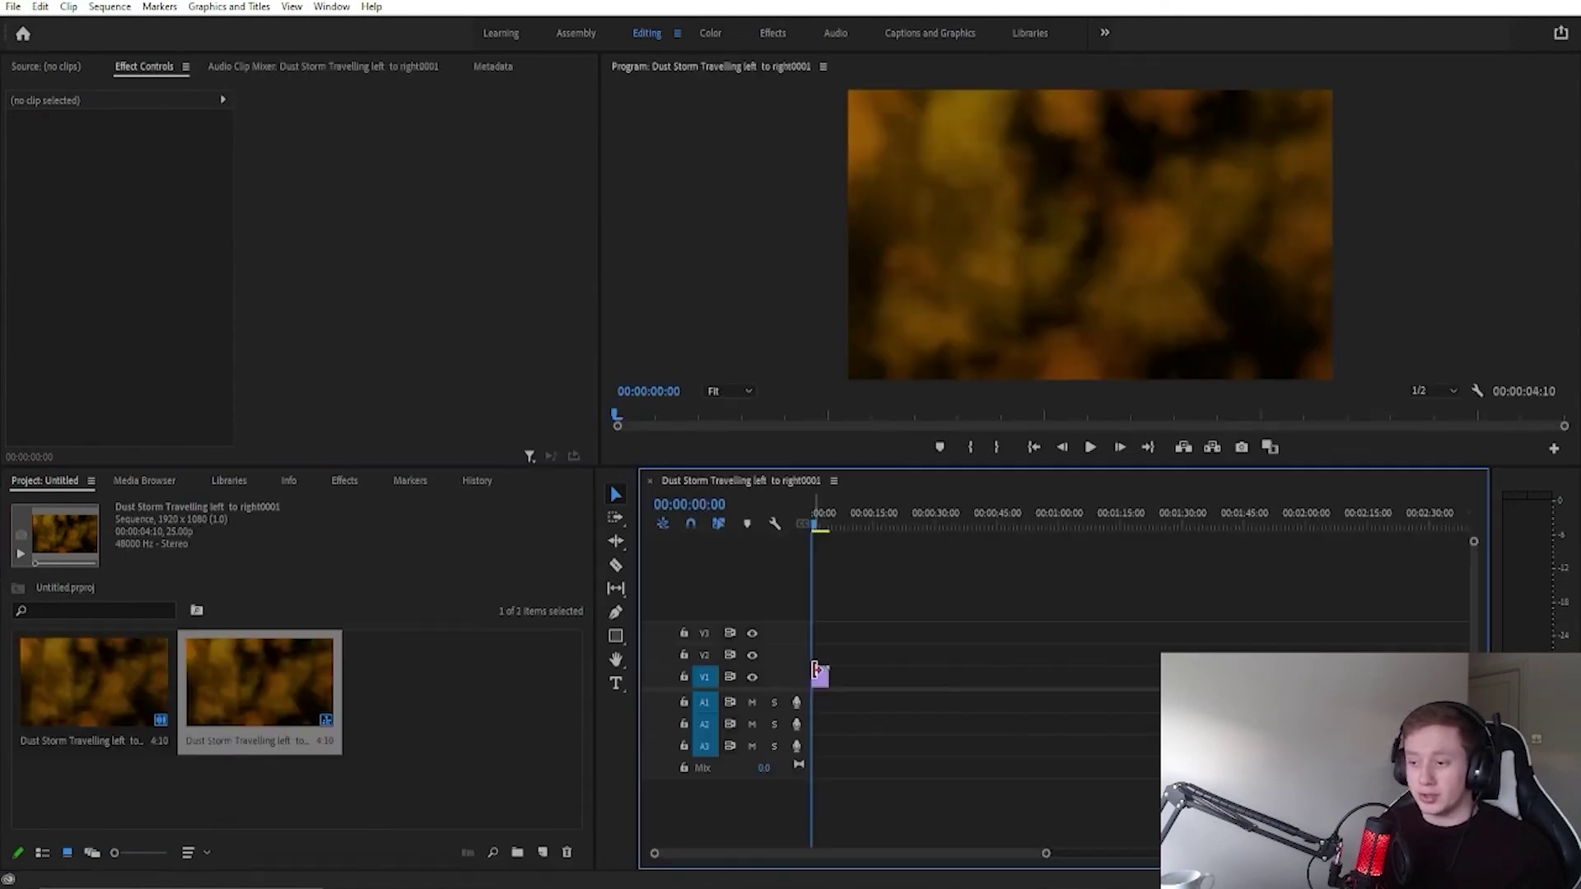
left_click(1092, 445)
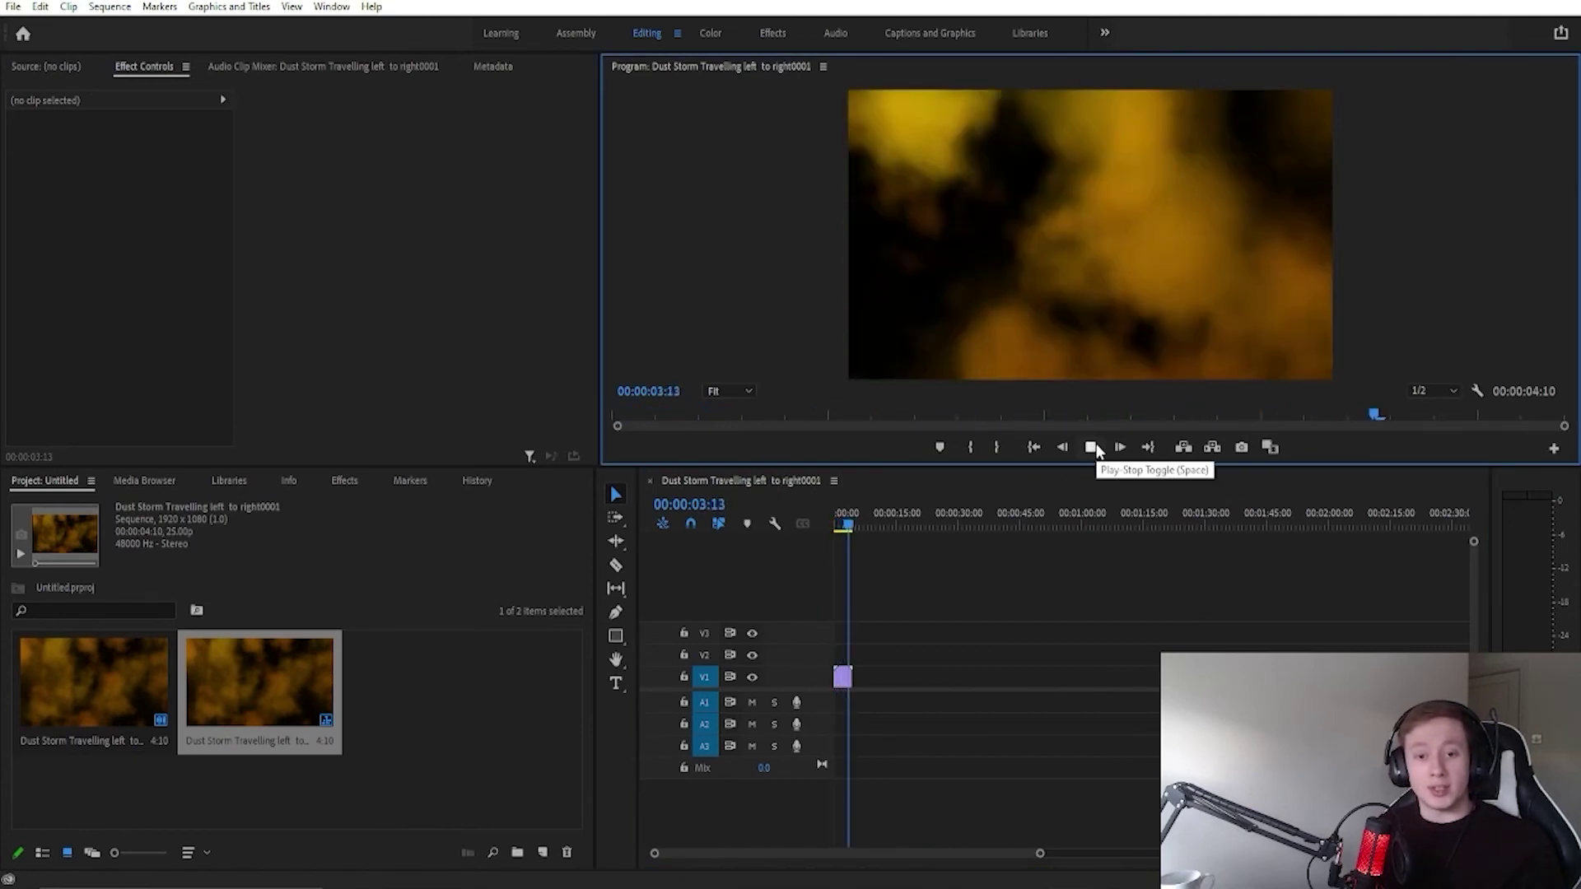
left_click(1091, 446)
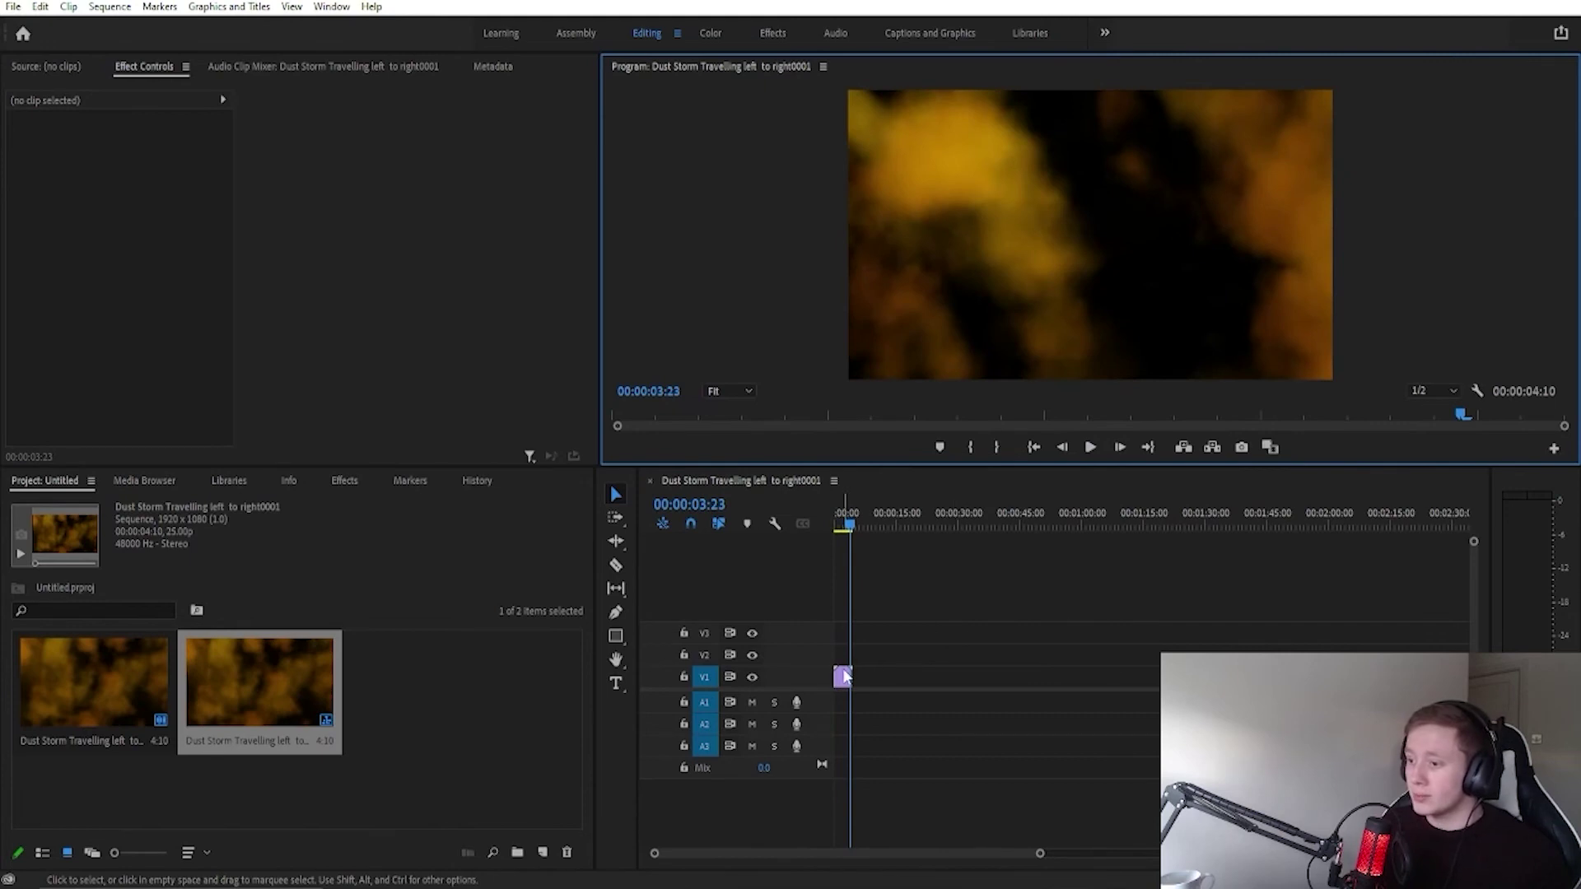
Step: Paste a copy of the dust storm clip on track V1 and move it to start at about 7 seconds
left_click(843, 676)
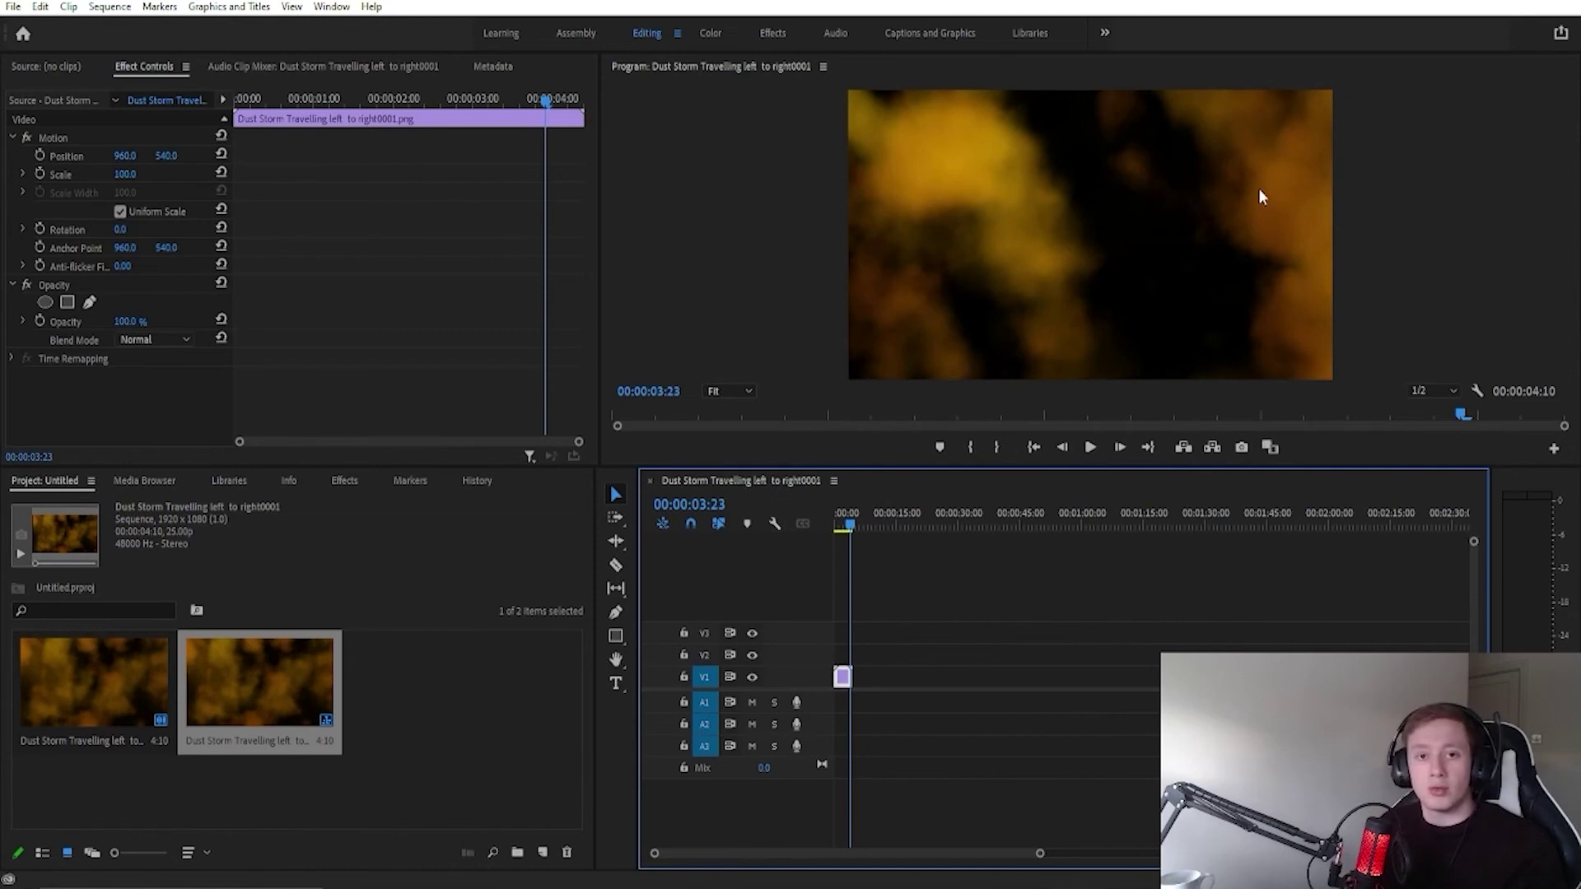
left_click_drag(864, 513, 899, 515)
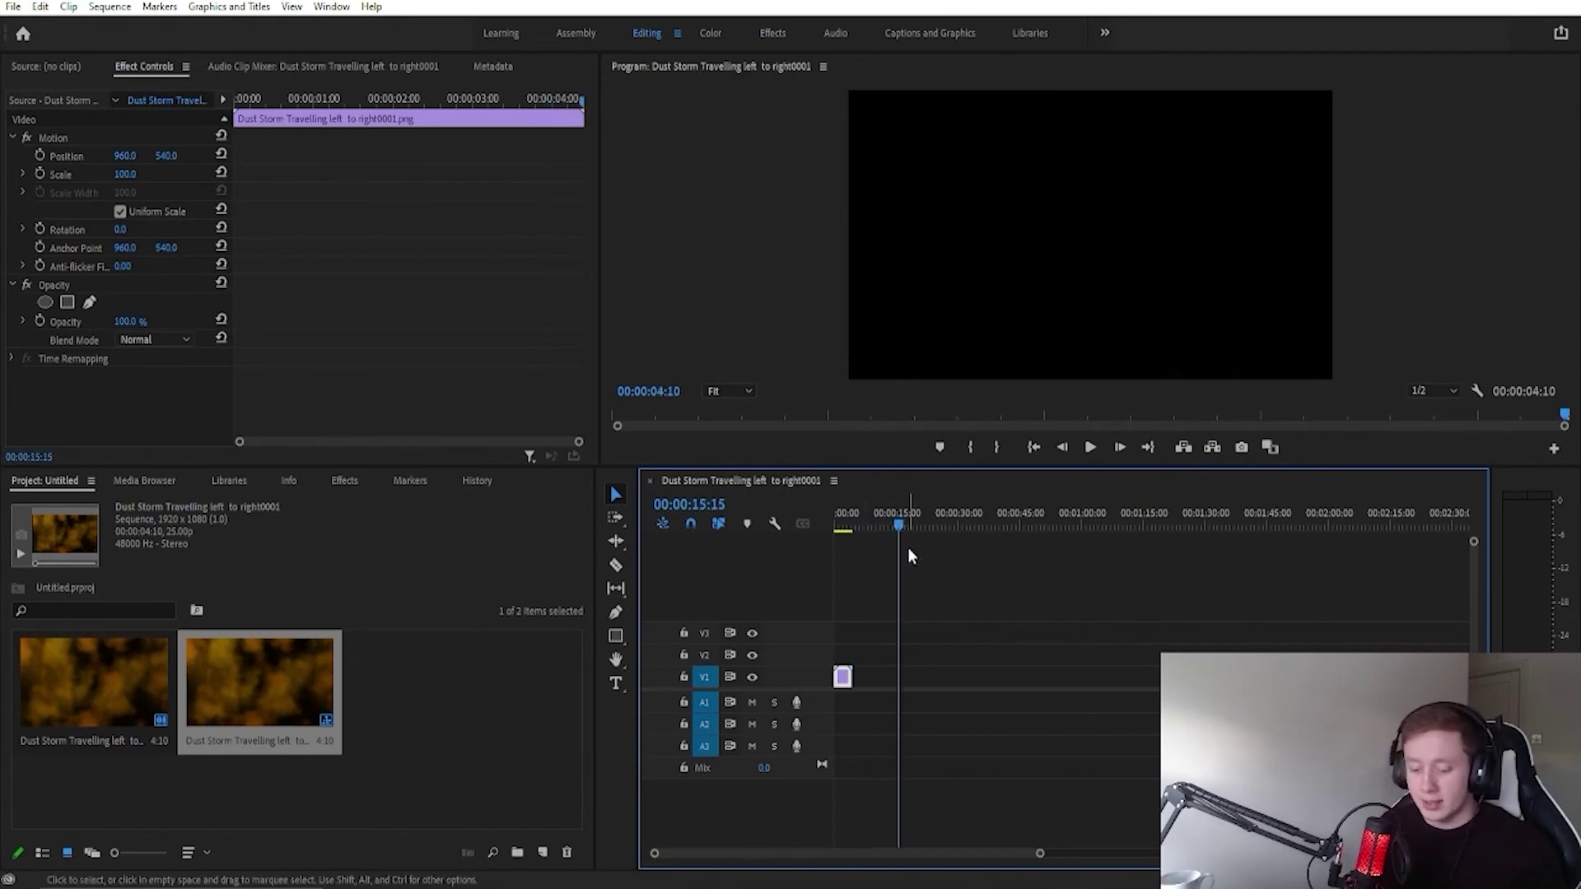
key("ctrl+v")
left_click(906, 512)
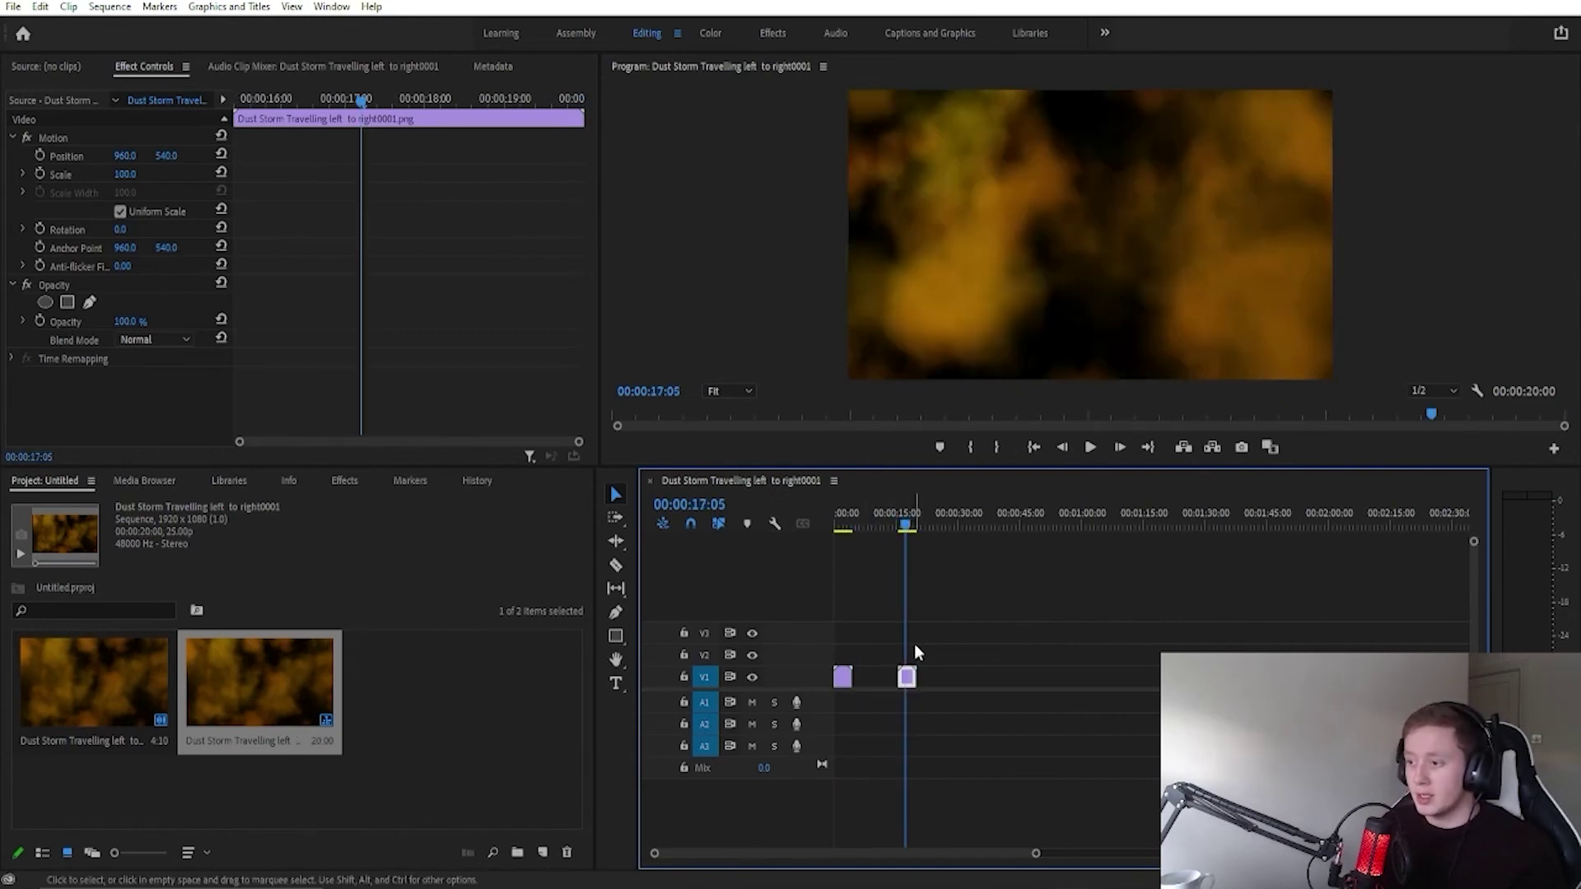
left_click_drag(907, 677, 870, 680)
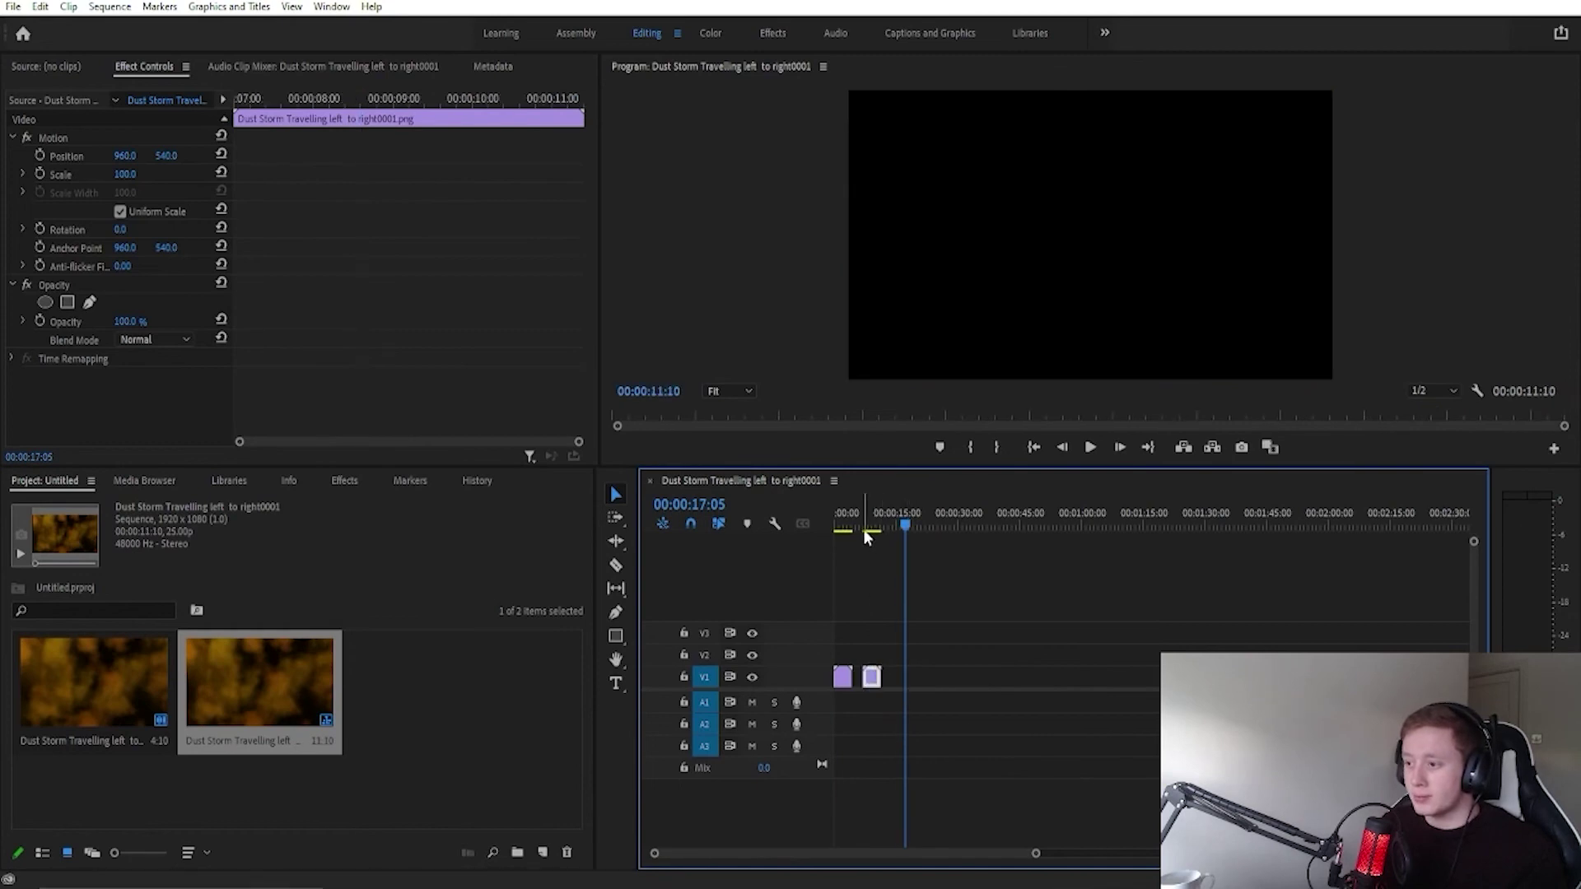
left_click(866, 527)
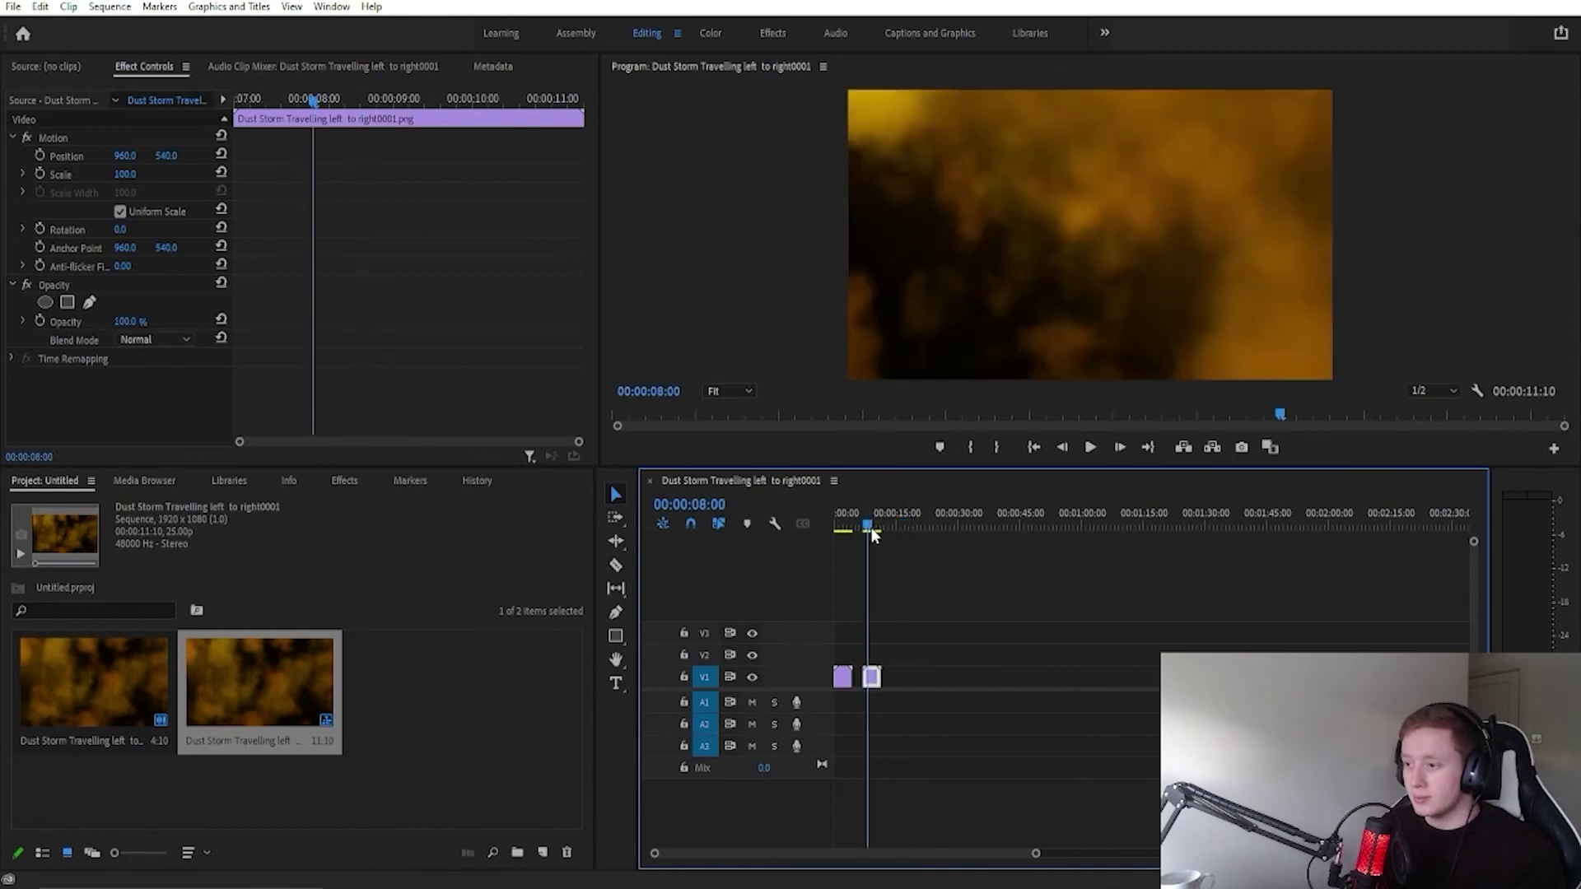
Step: Reverse the playback speed of the copied dust storm clip, keeping its speed at 100%
right_click(871, 680)
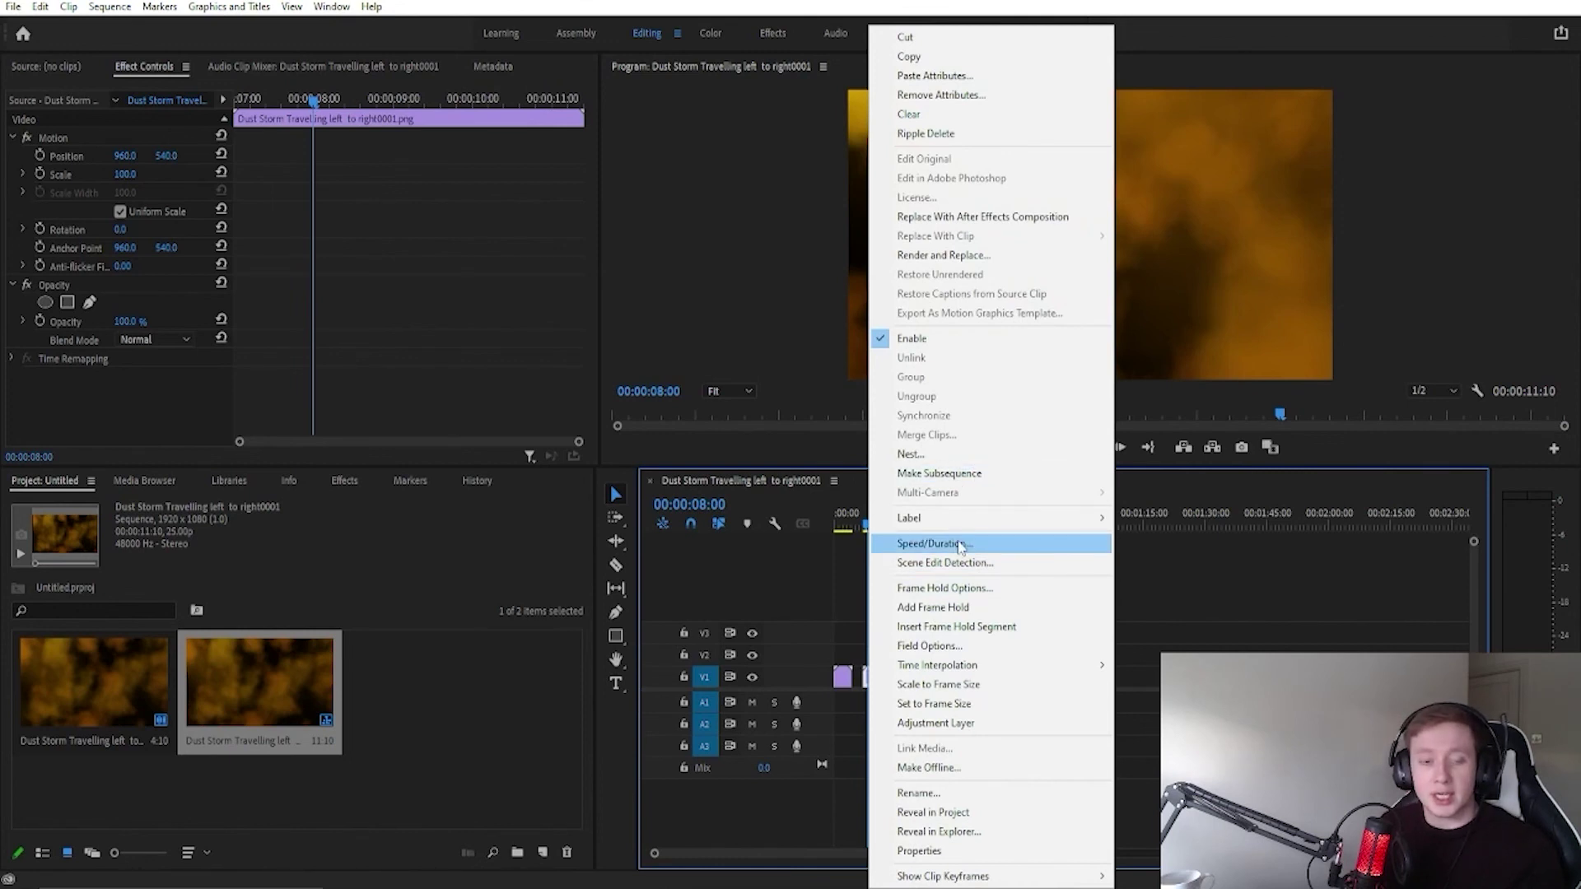
left_click(929, 543)
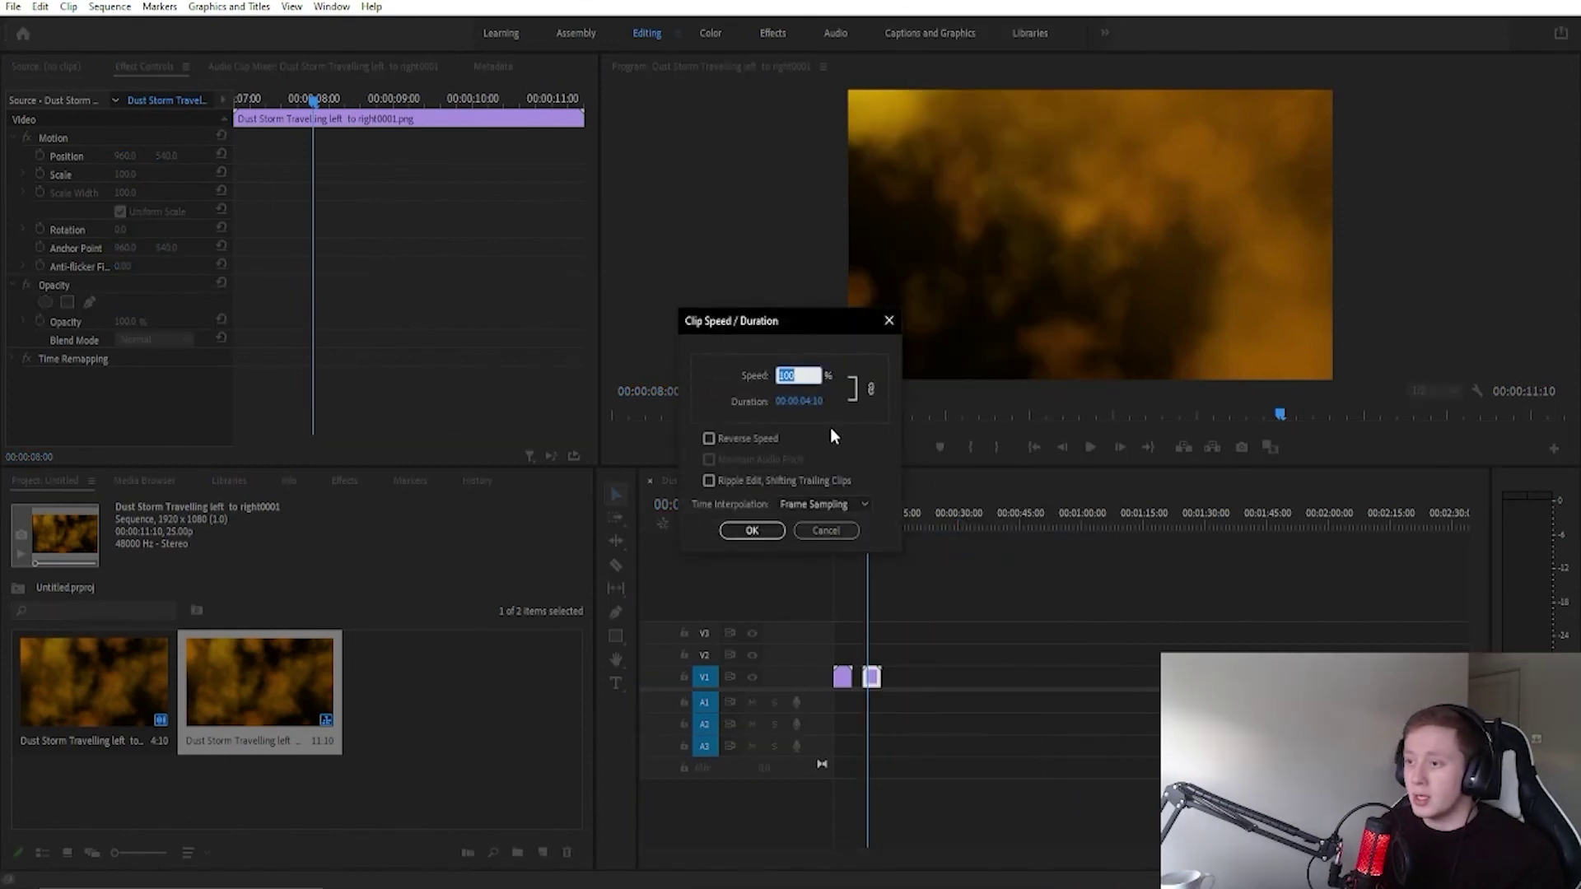
left_click(742, 443)
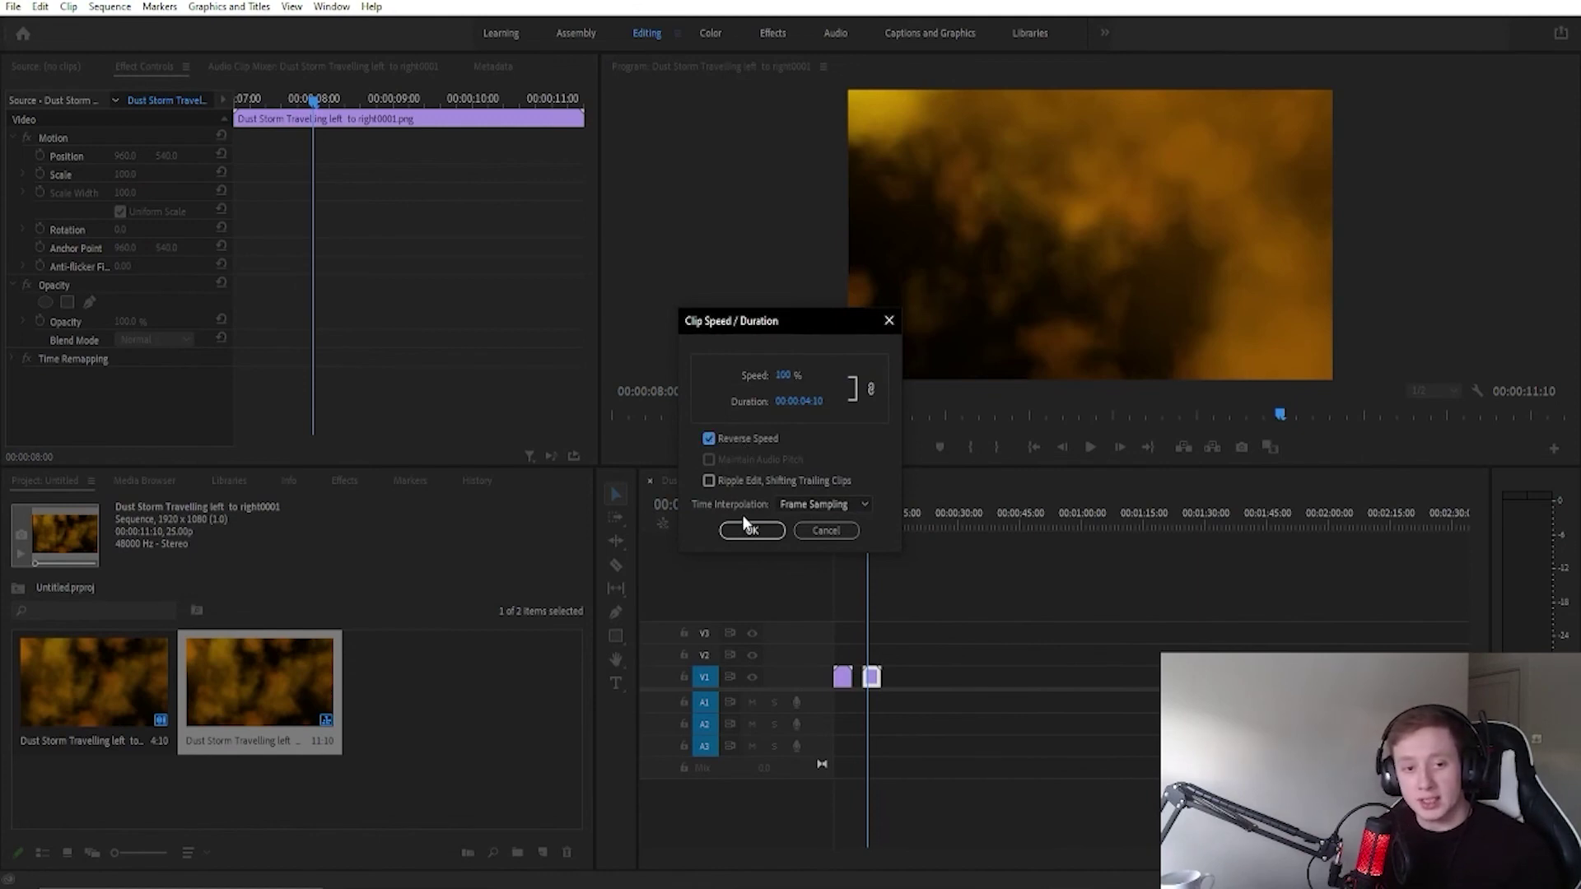
left_click(750, 529)
Step: Play the original and reversed clips in turn to compare the directions in which the dust storm travels
left_click_drag(854, 519, 837, 520)
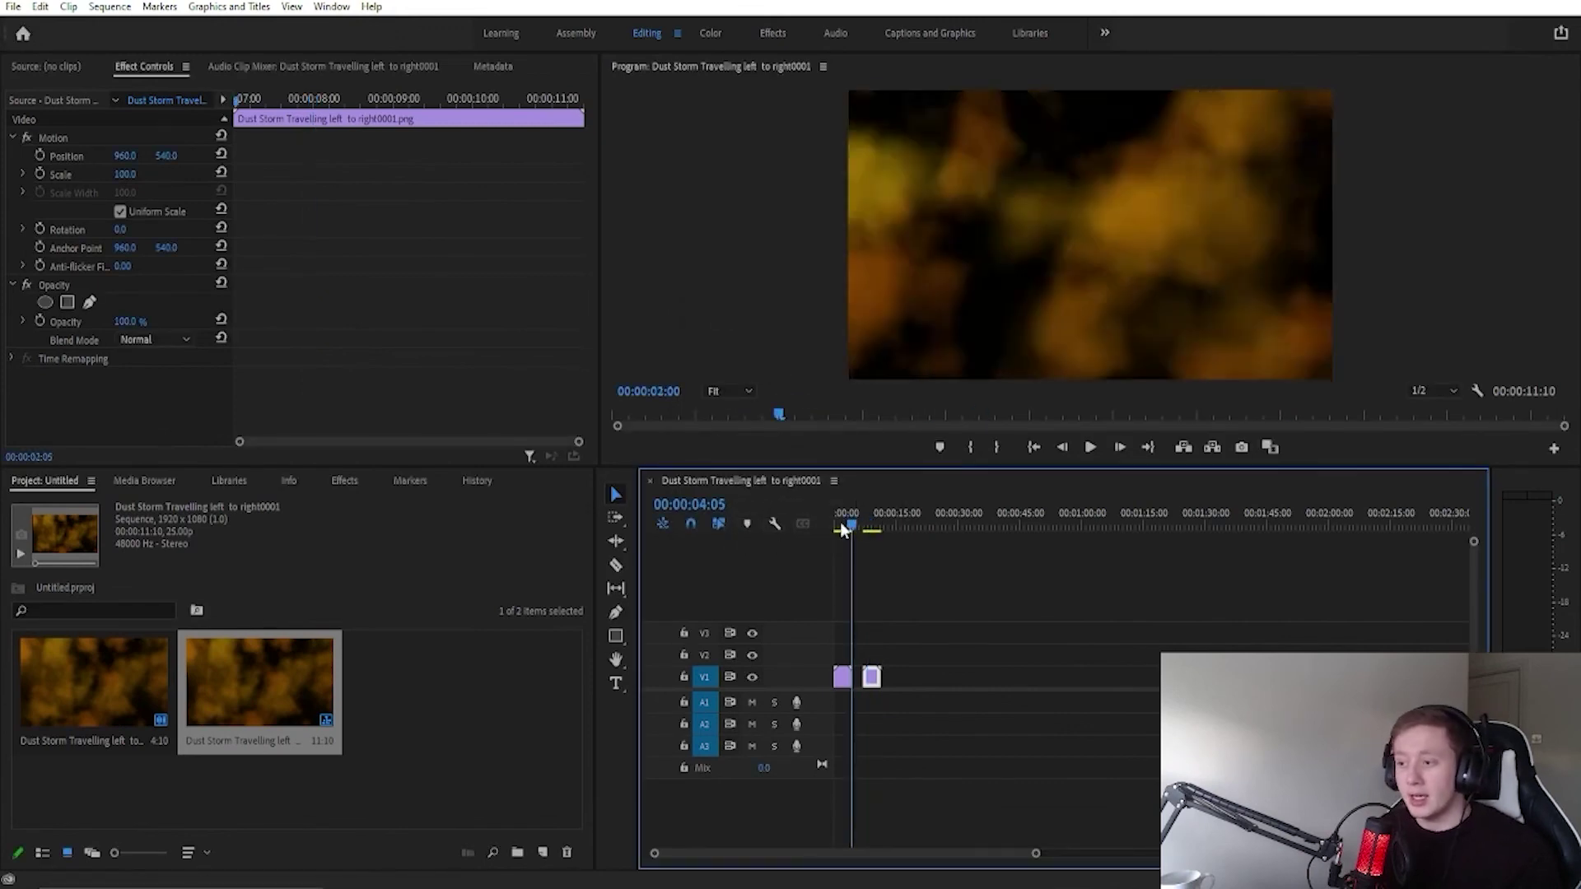
key("space")
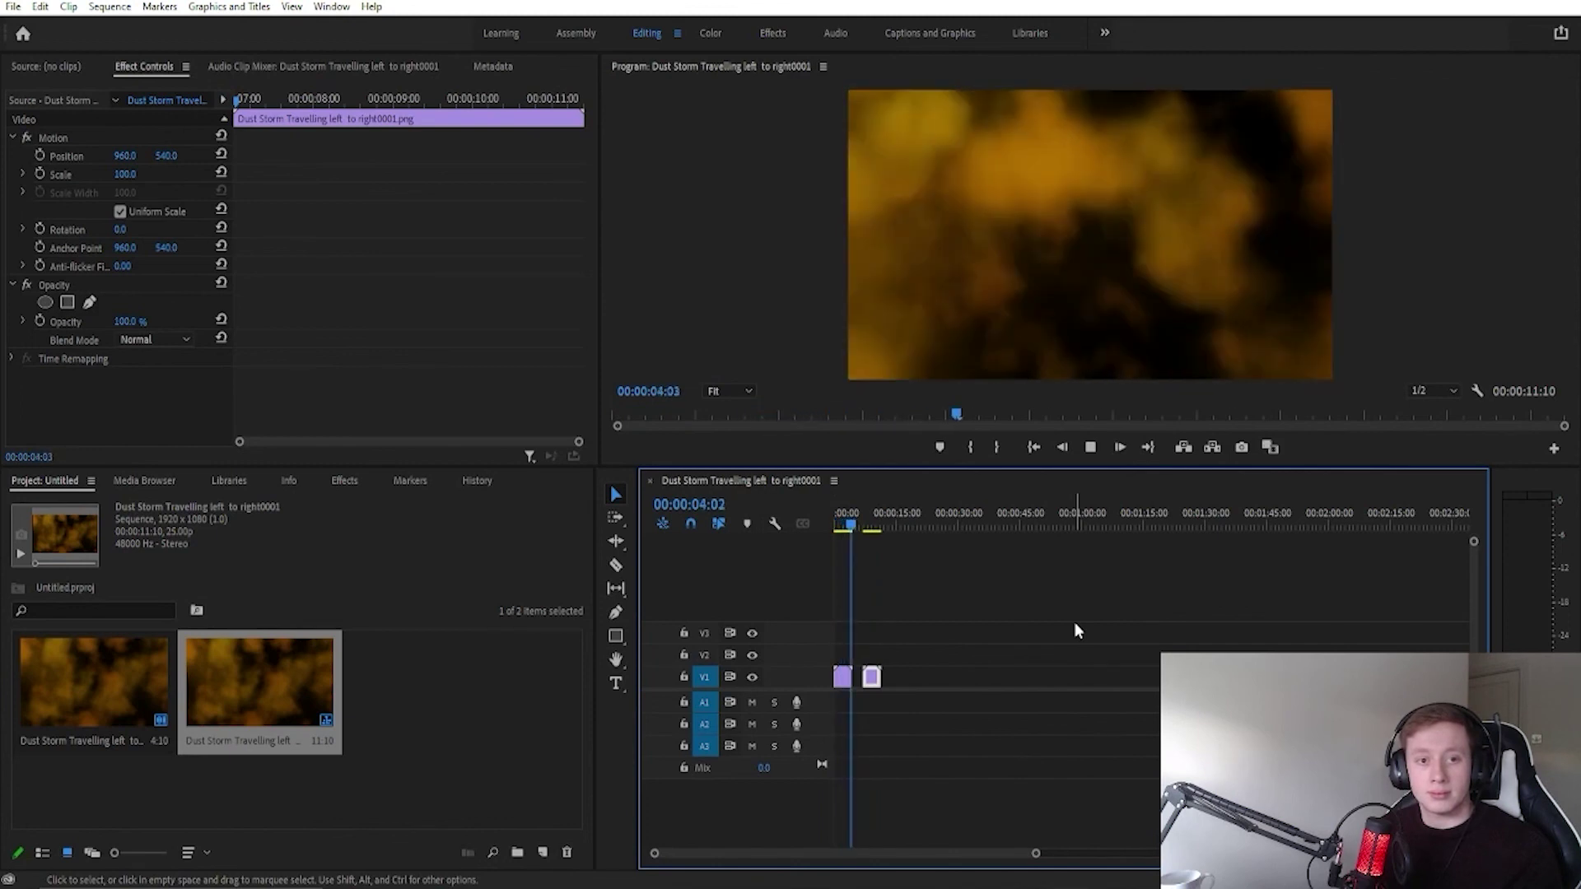
key("space")
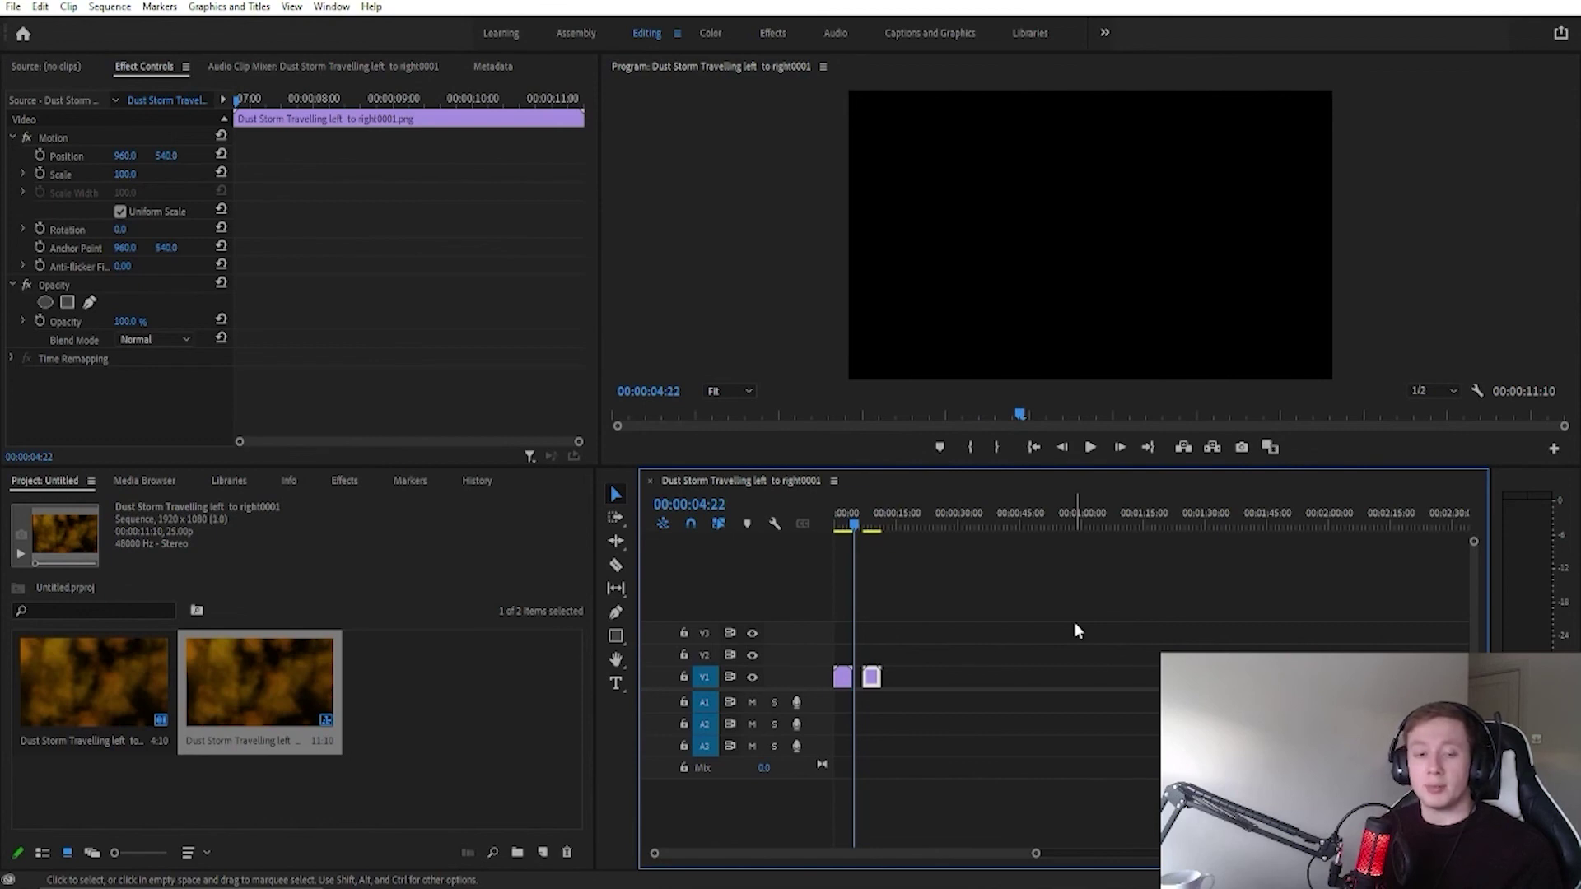
key("space")
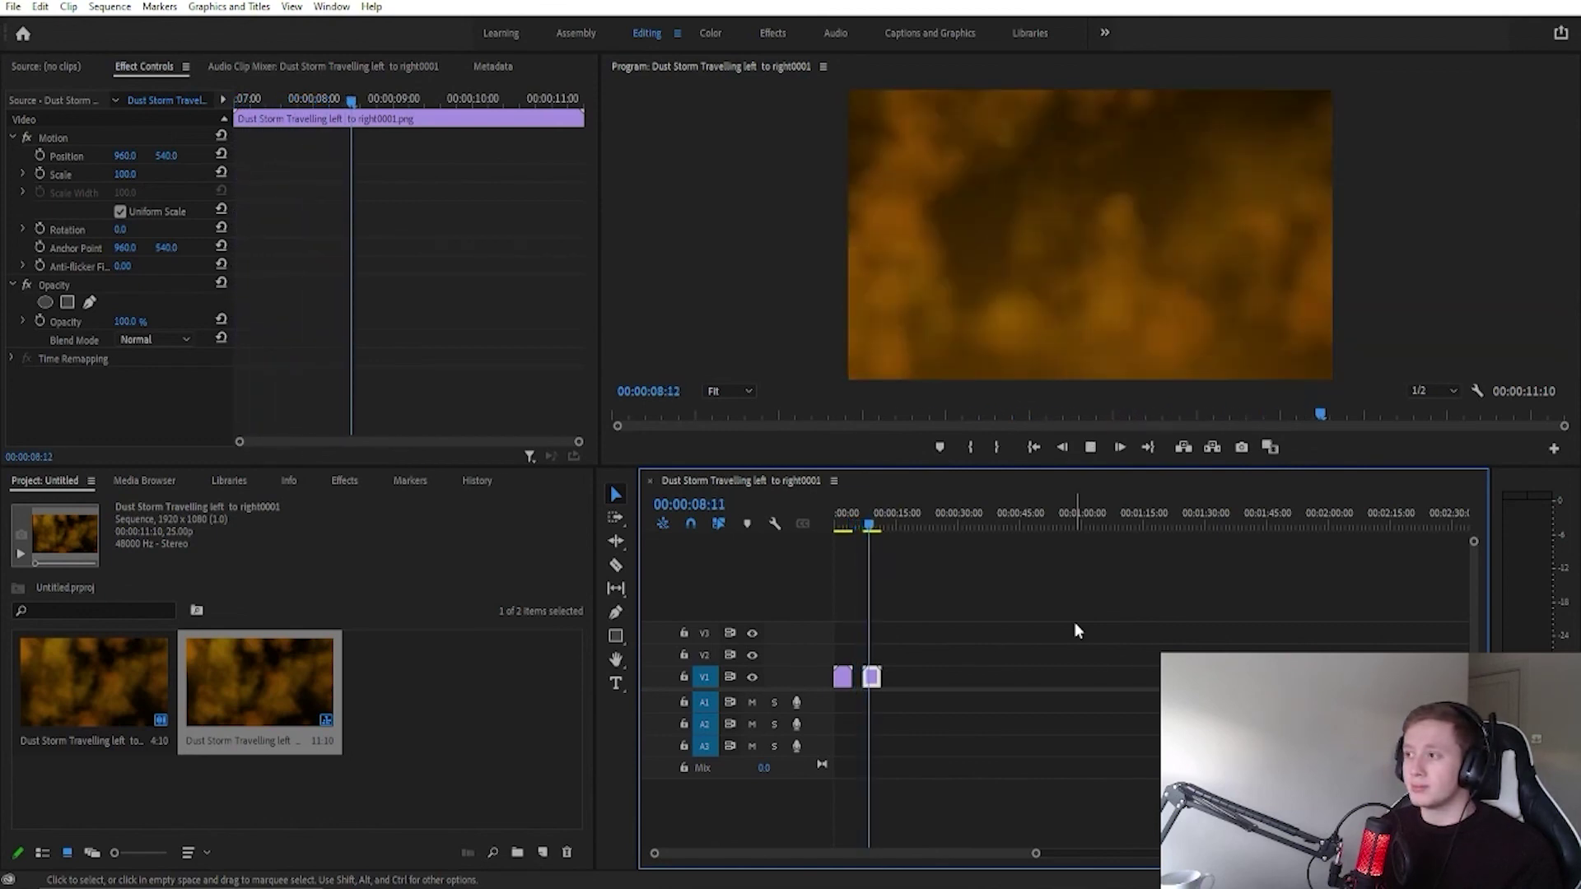
key("space")
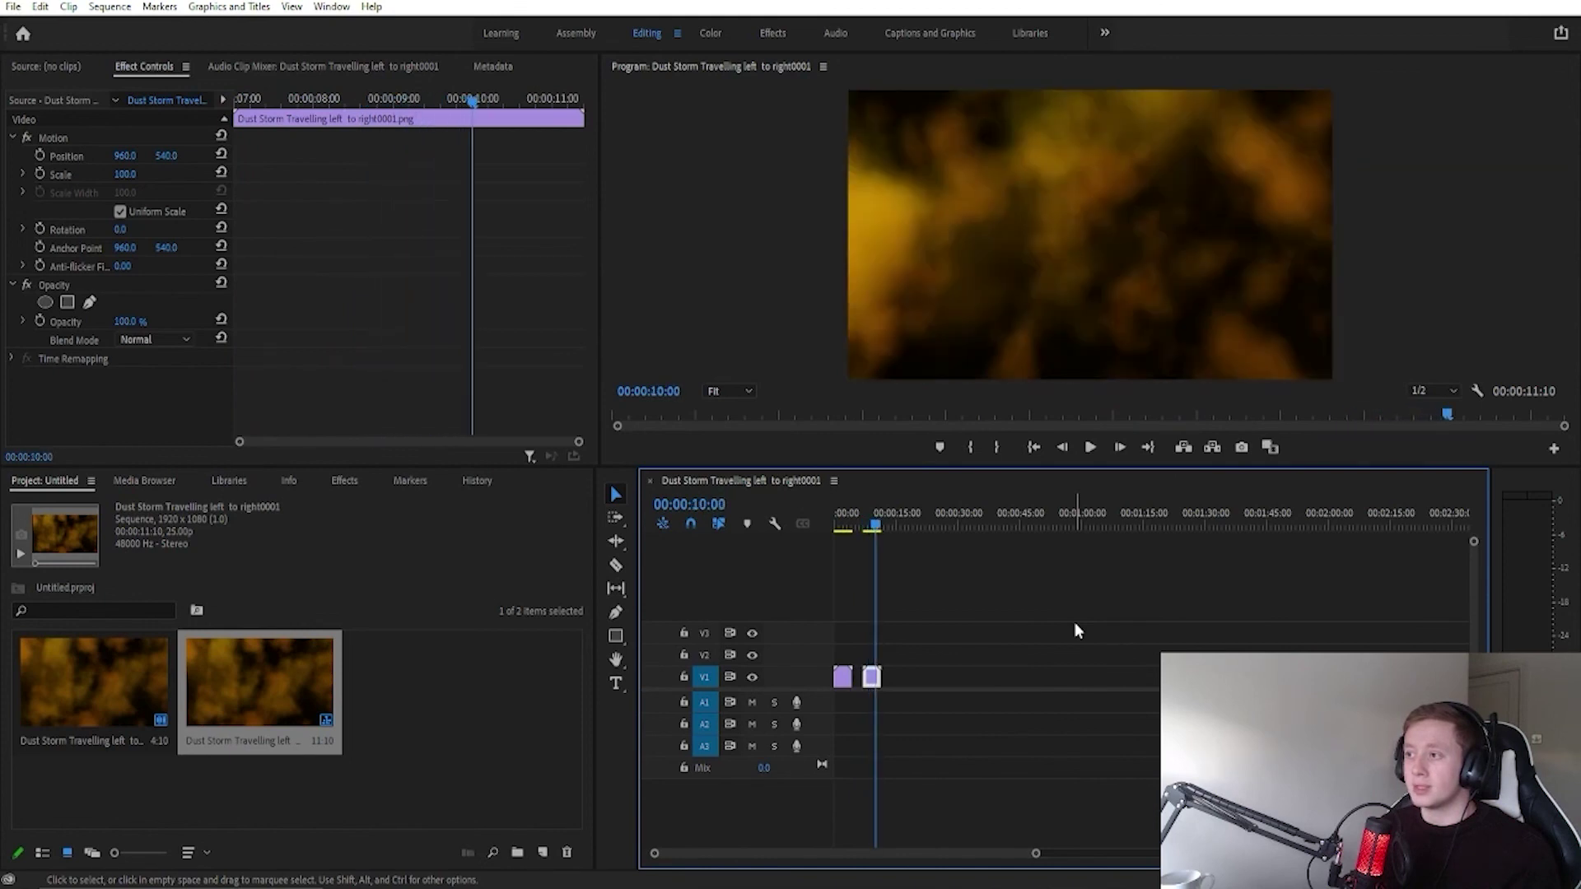